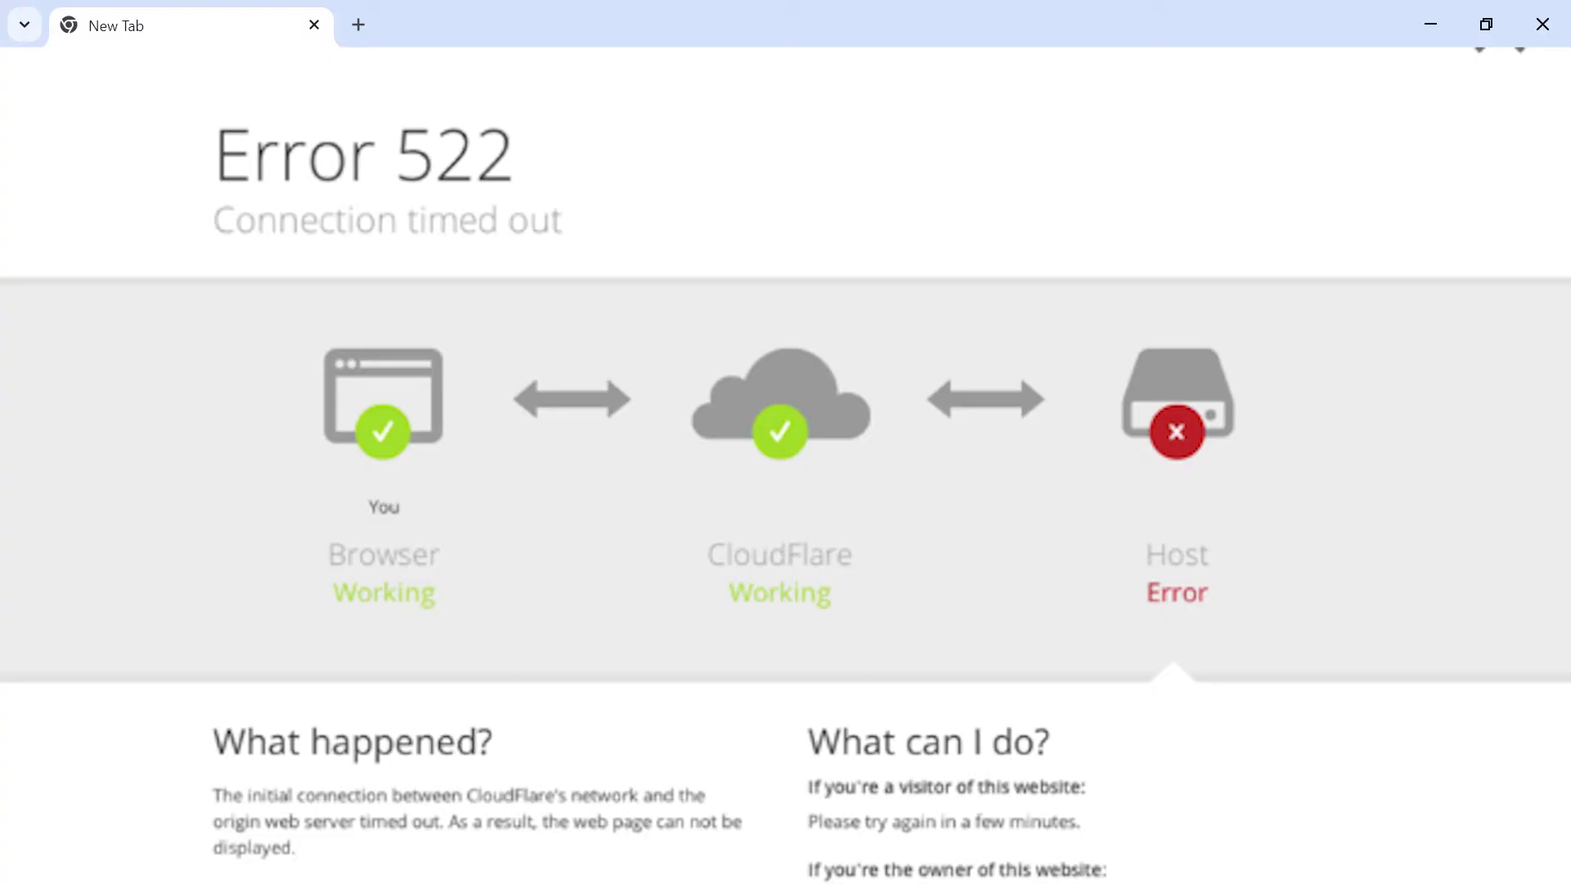
# Load the Intelwebhost client login page and sign in with the listed Google account
pyautogui.press('Return')
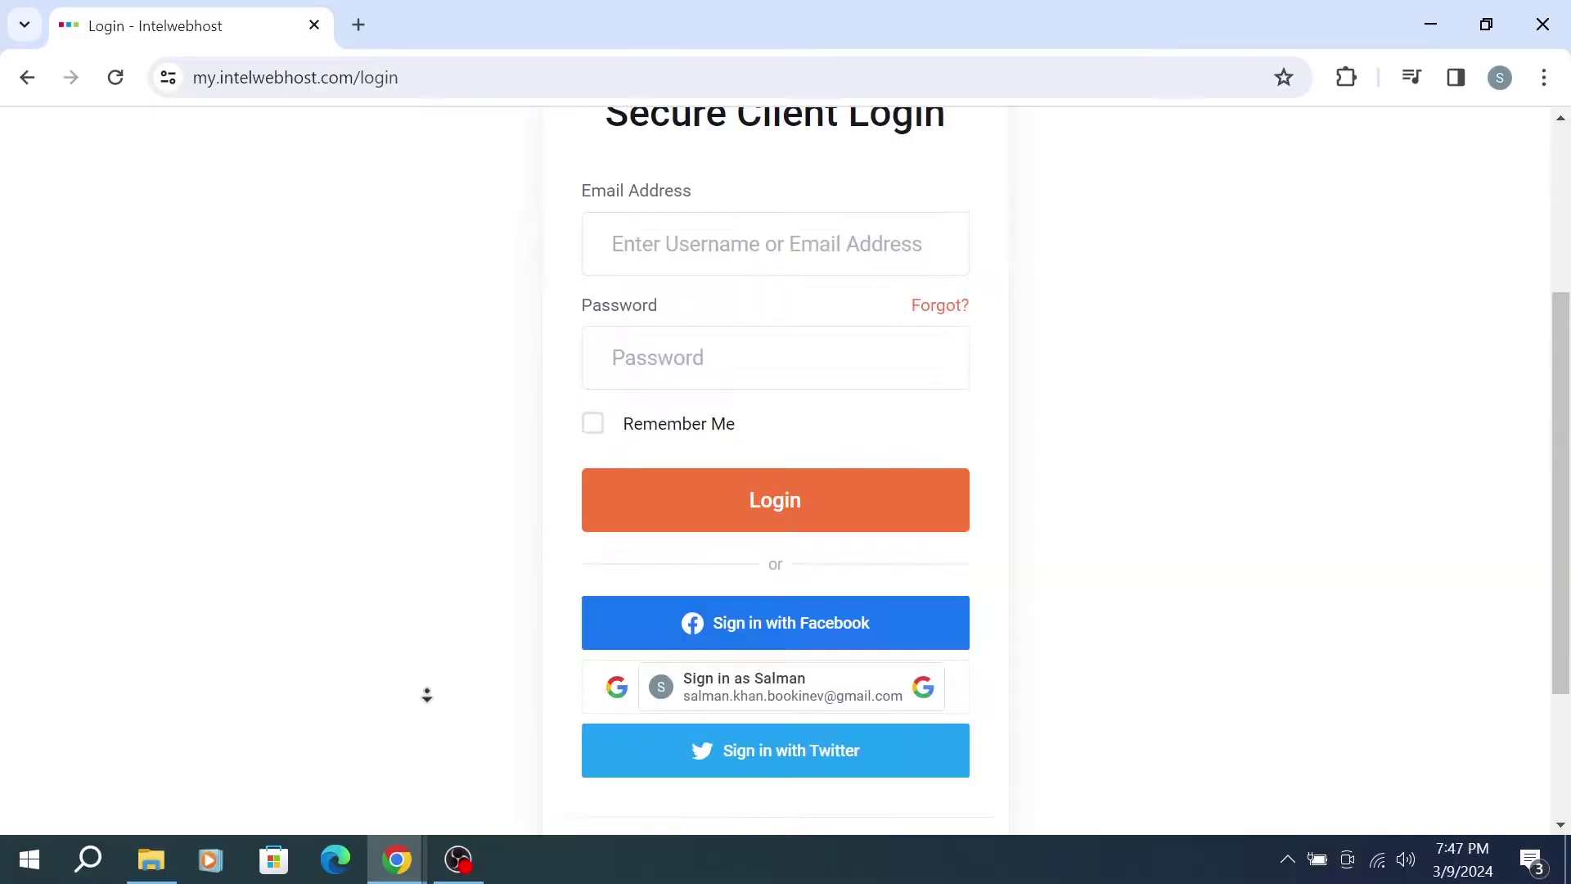
pyautogui.scroll(3, 424, 694)
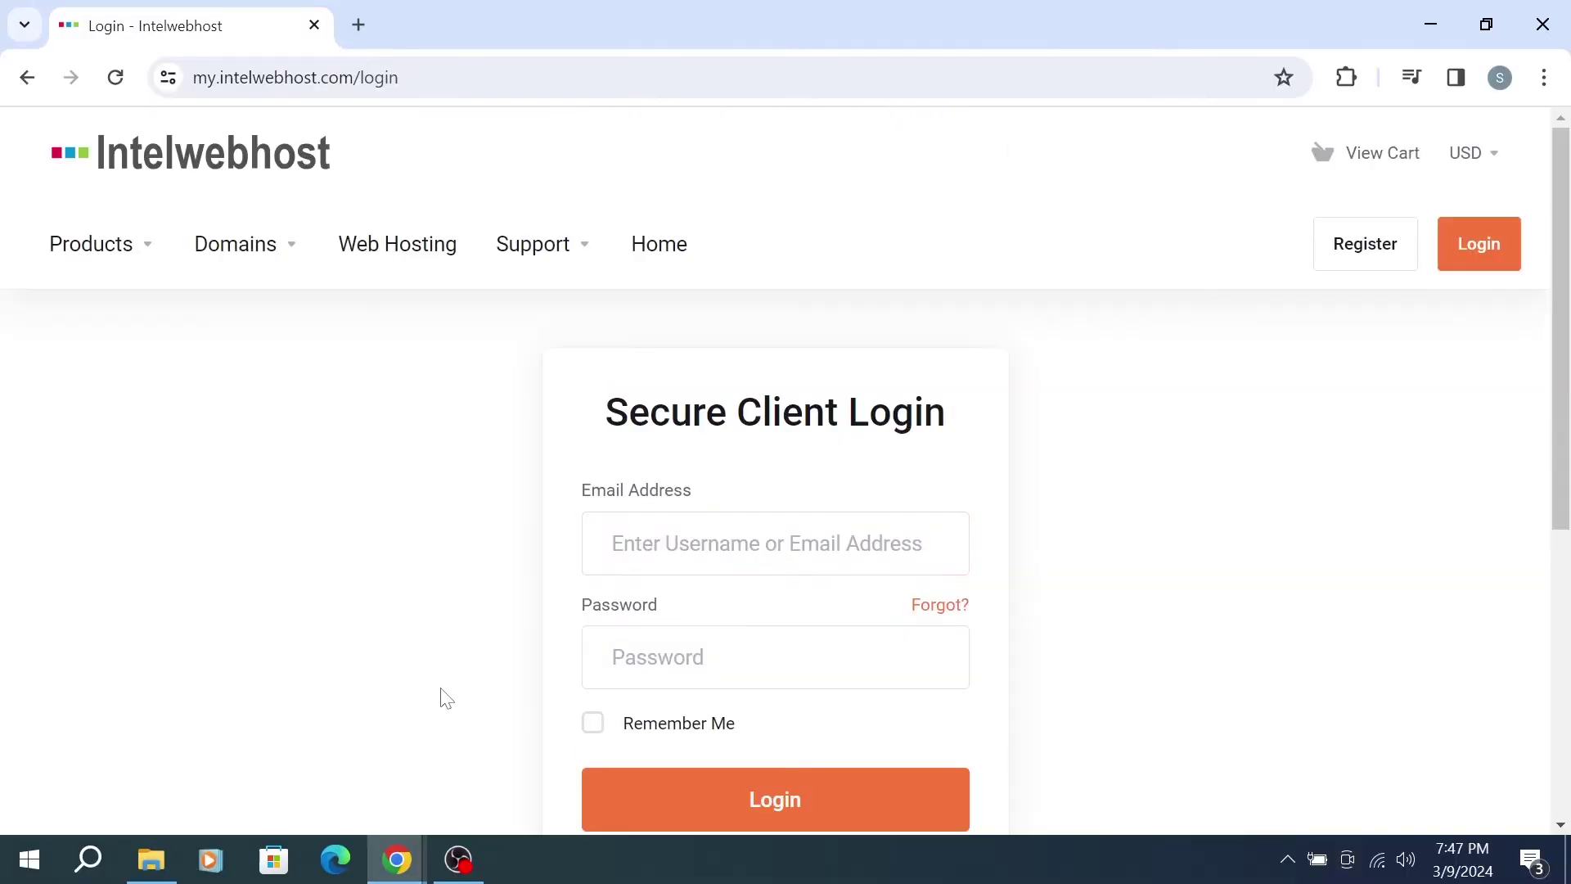
pyautogui.middleClick(452, 565)
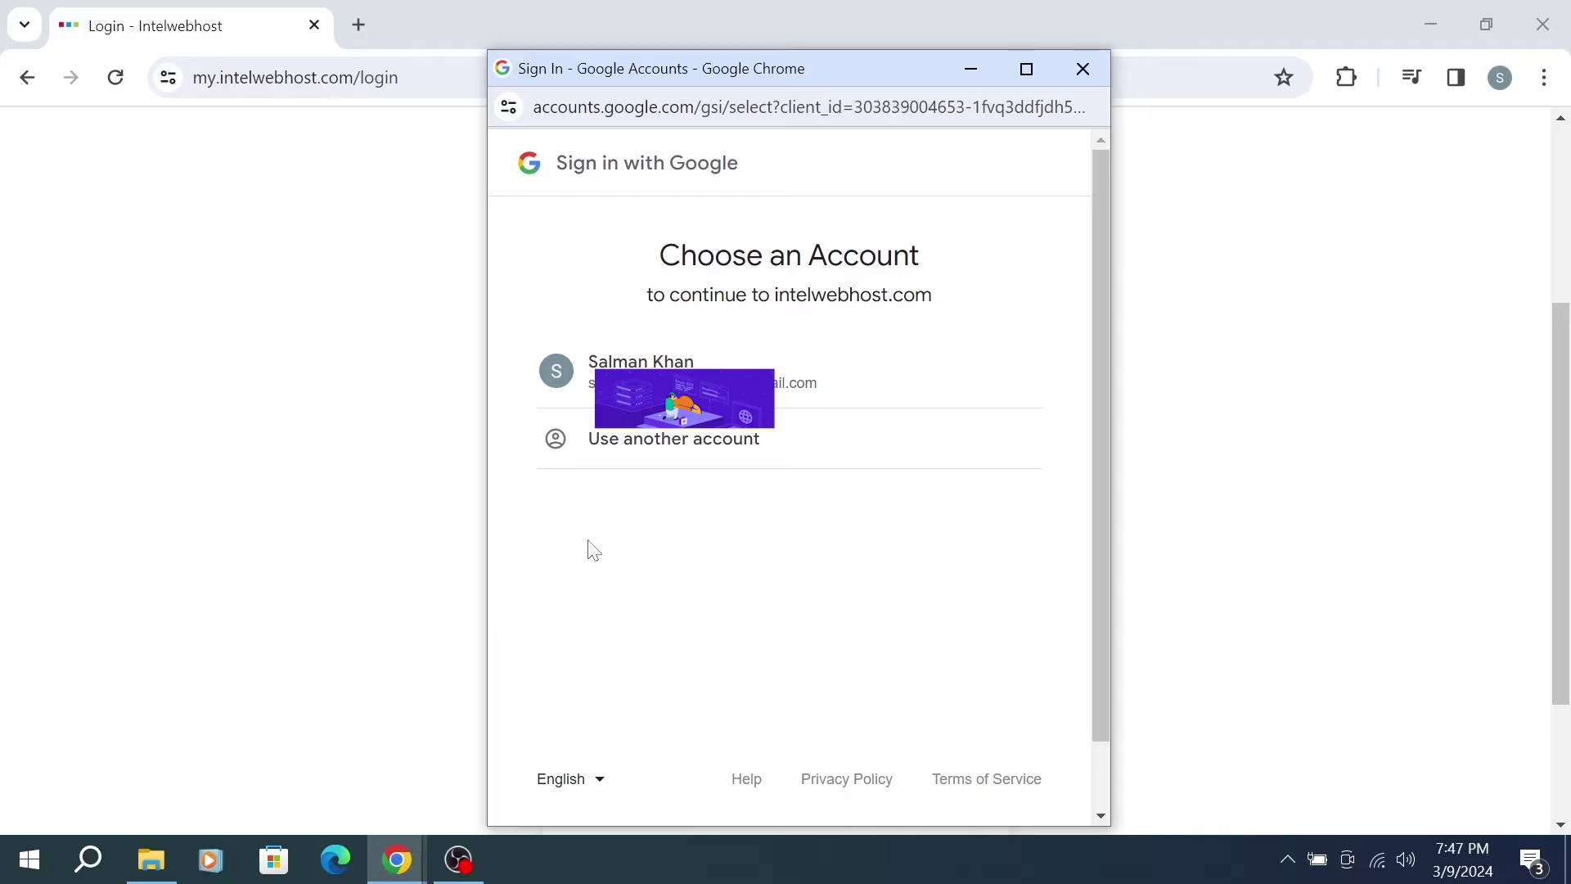
pyautogui.click(683, 373)
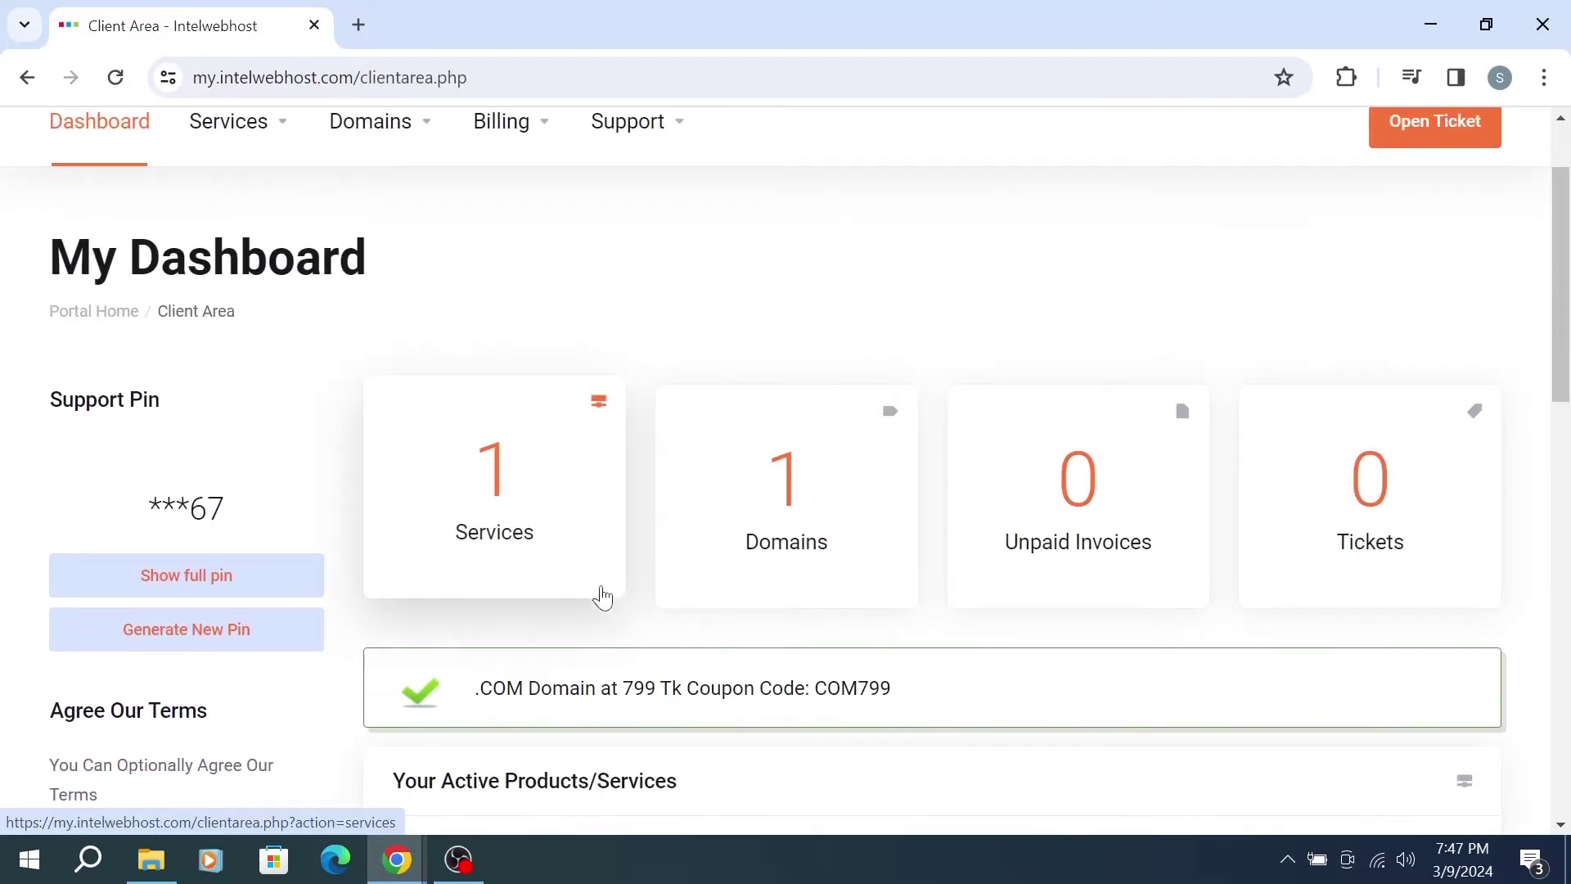
pyautogui.scroll(-1, 596, 407)
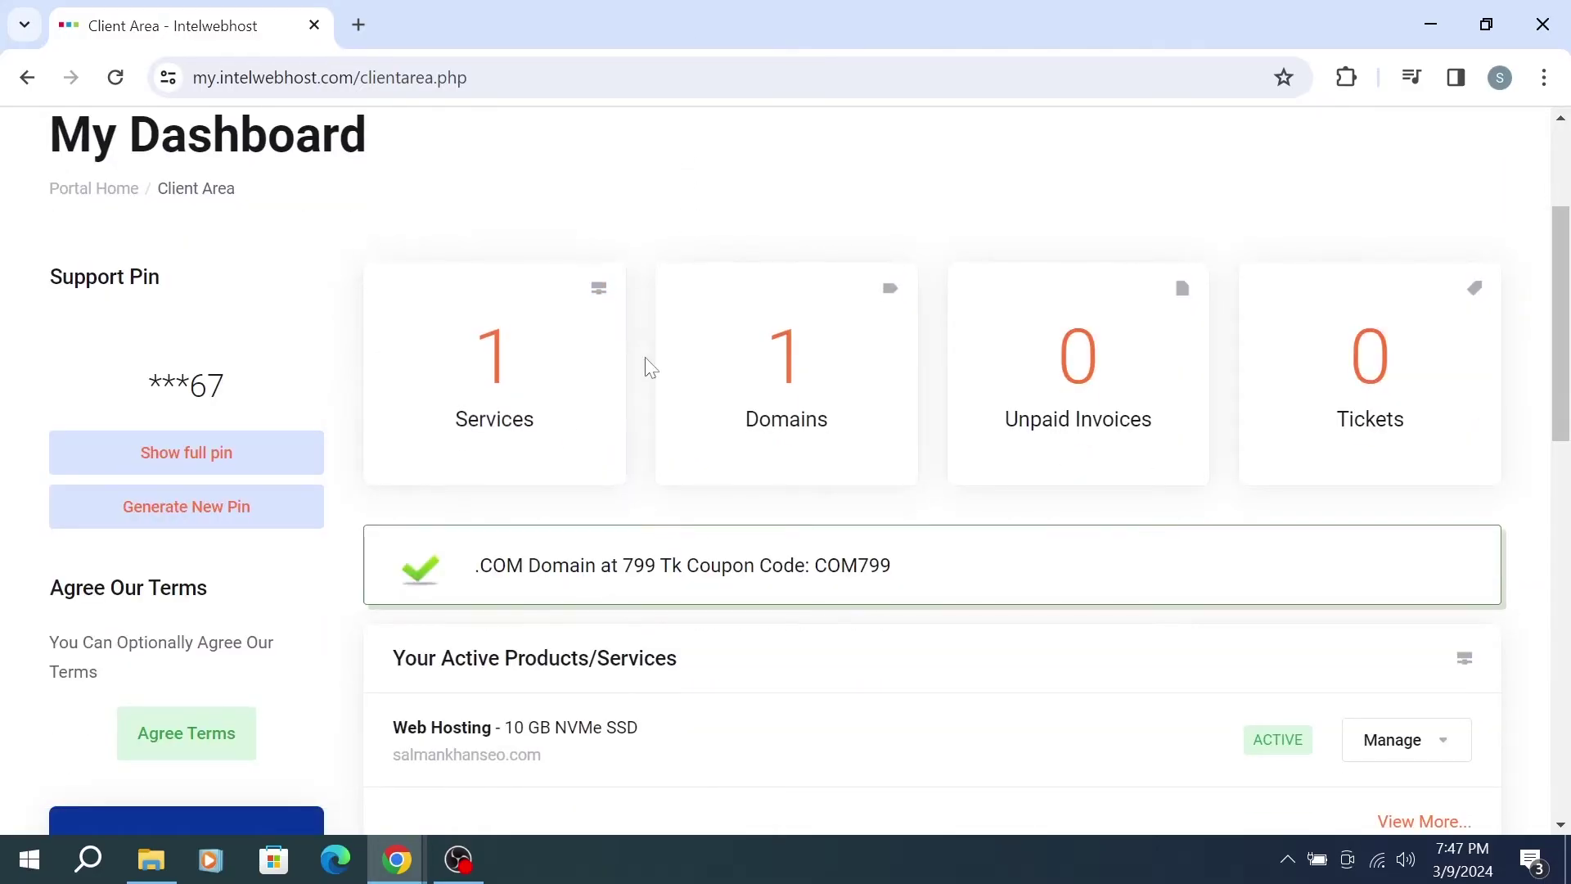
pyautogui.scroll(2, 645, 319)
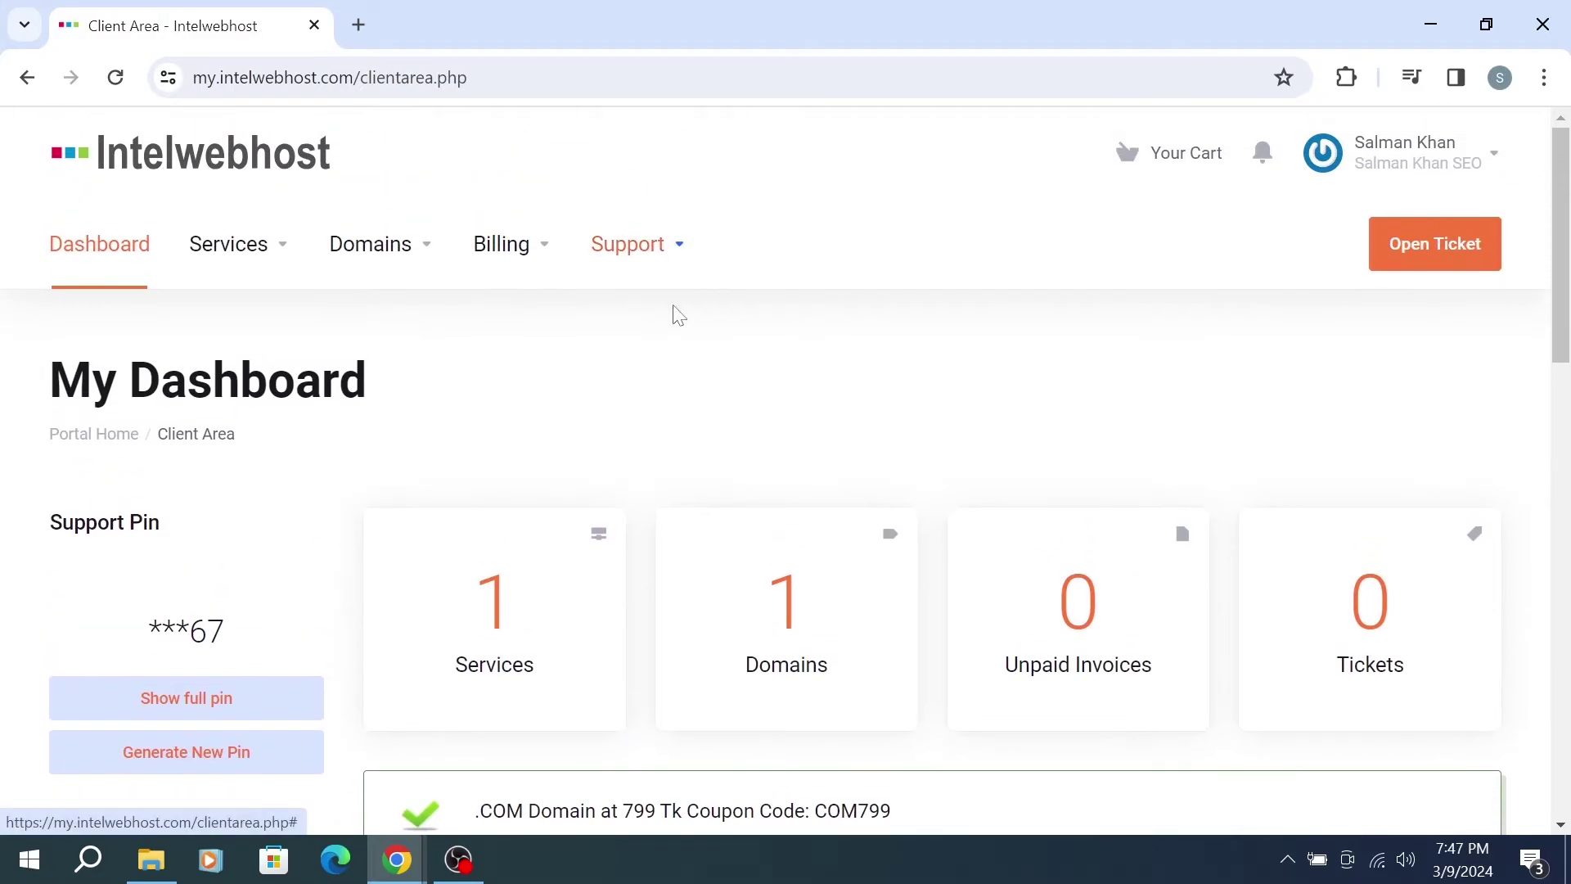
pyautogui.moveTo(788, 38); pyautogui.dragTo(151, 151)
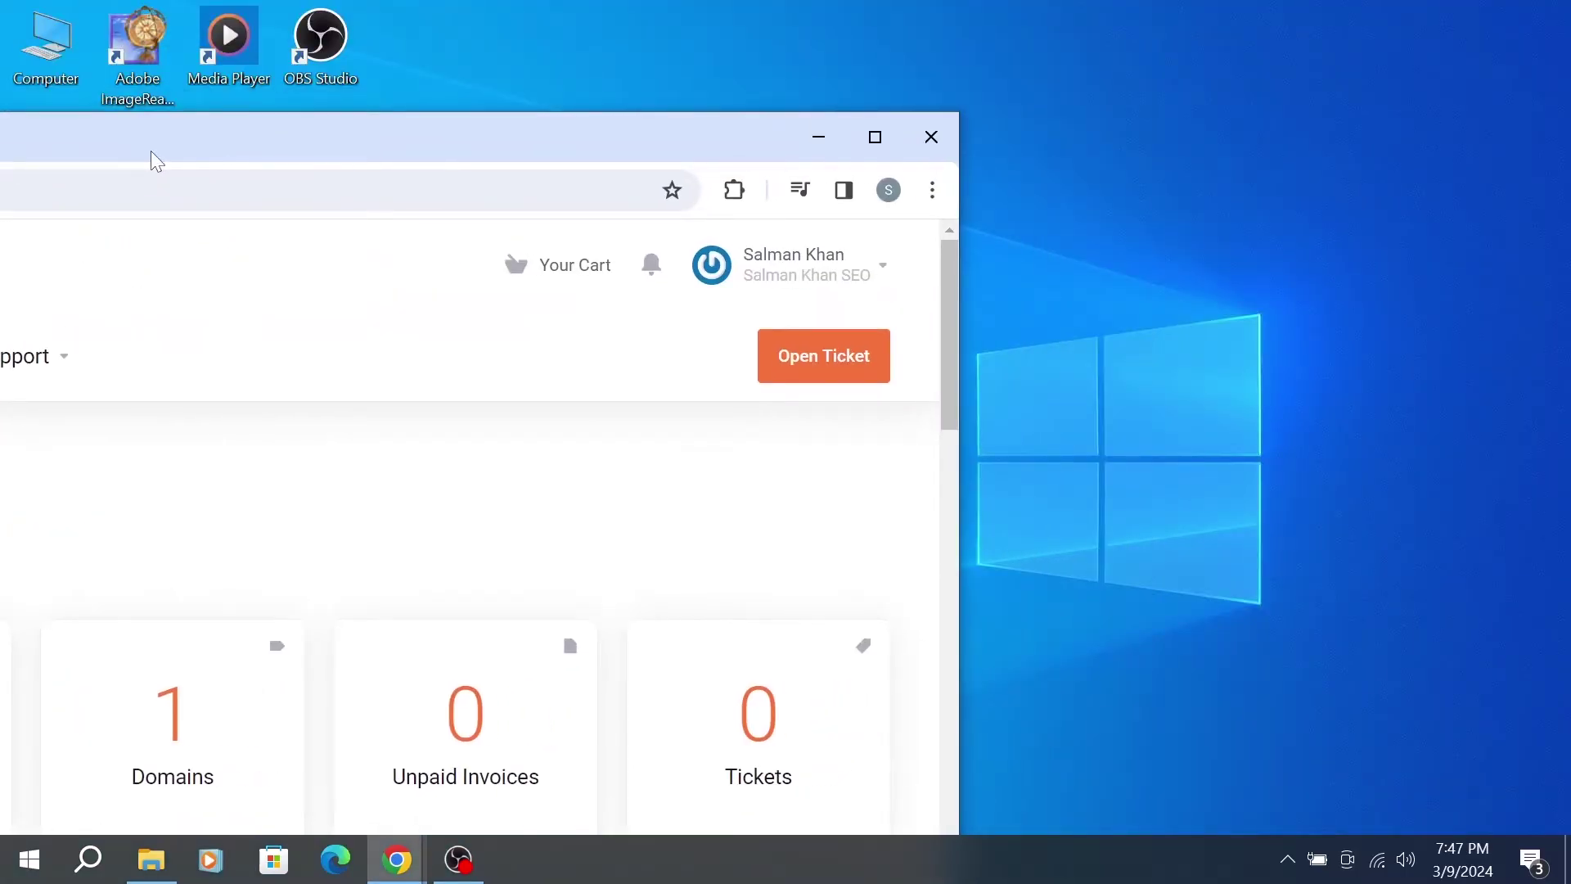
pyautogui.click(877, 275)
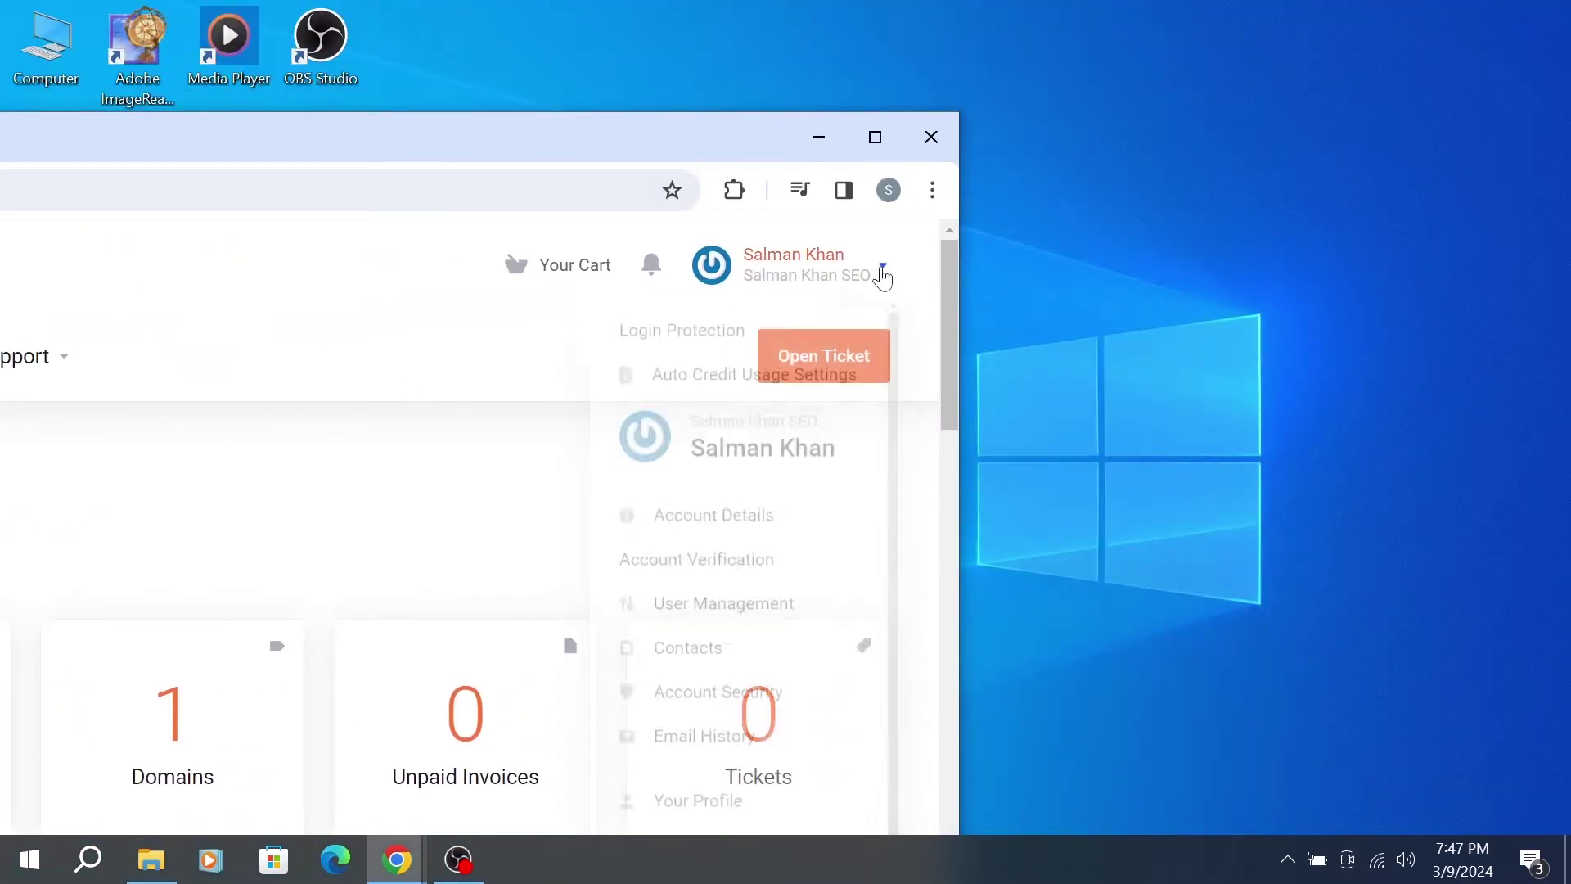
pyautogui.click(511, 544)
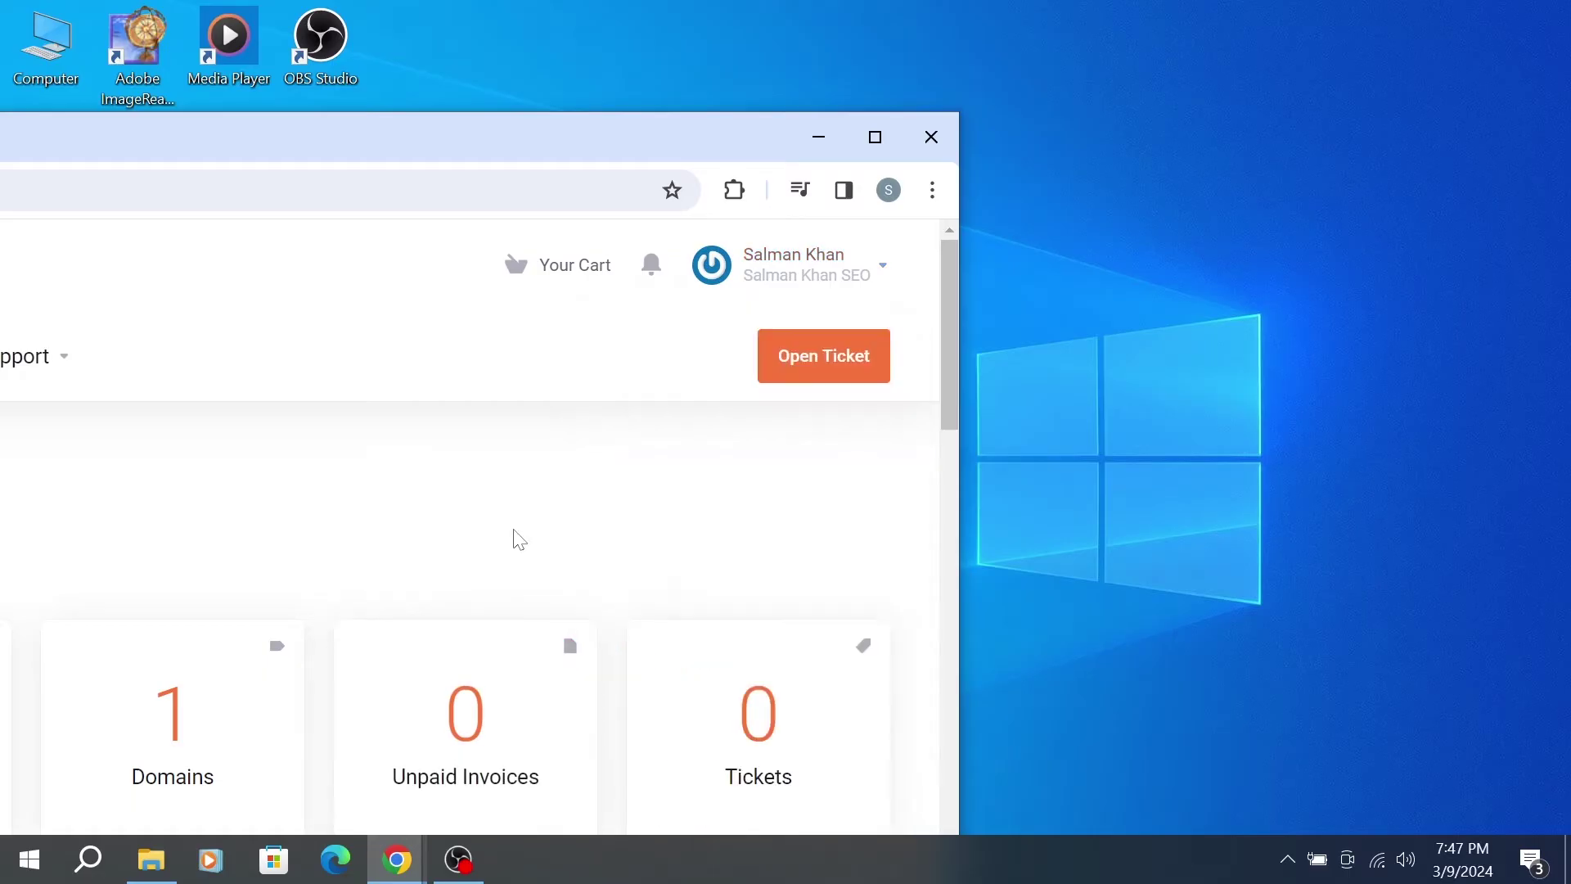
pyautogui.moveTo(550, 144); pyautogui.dragTo(551, 73)
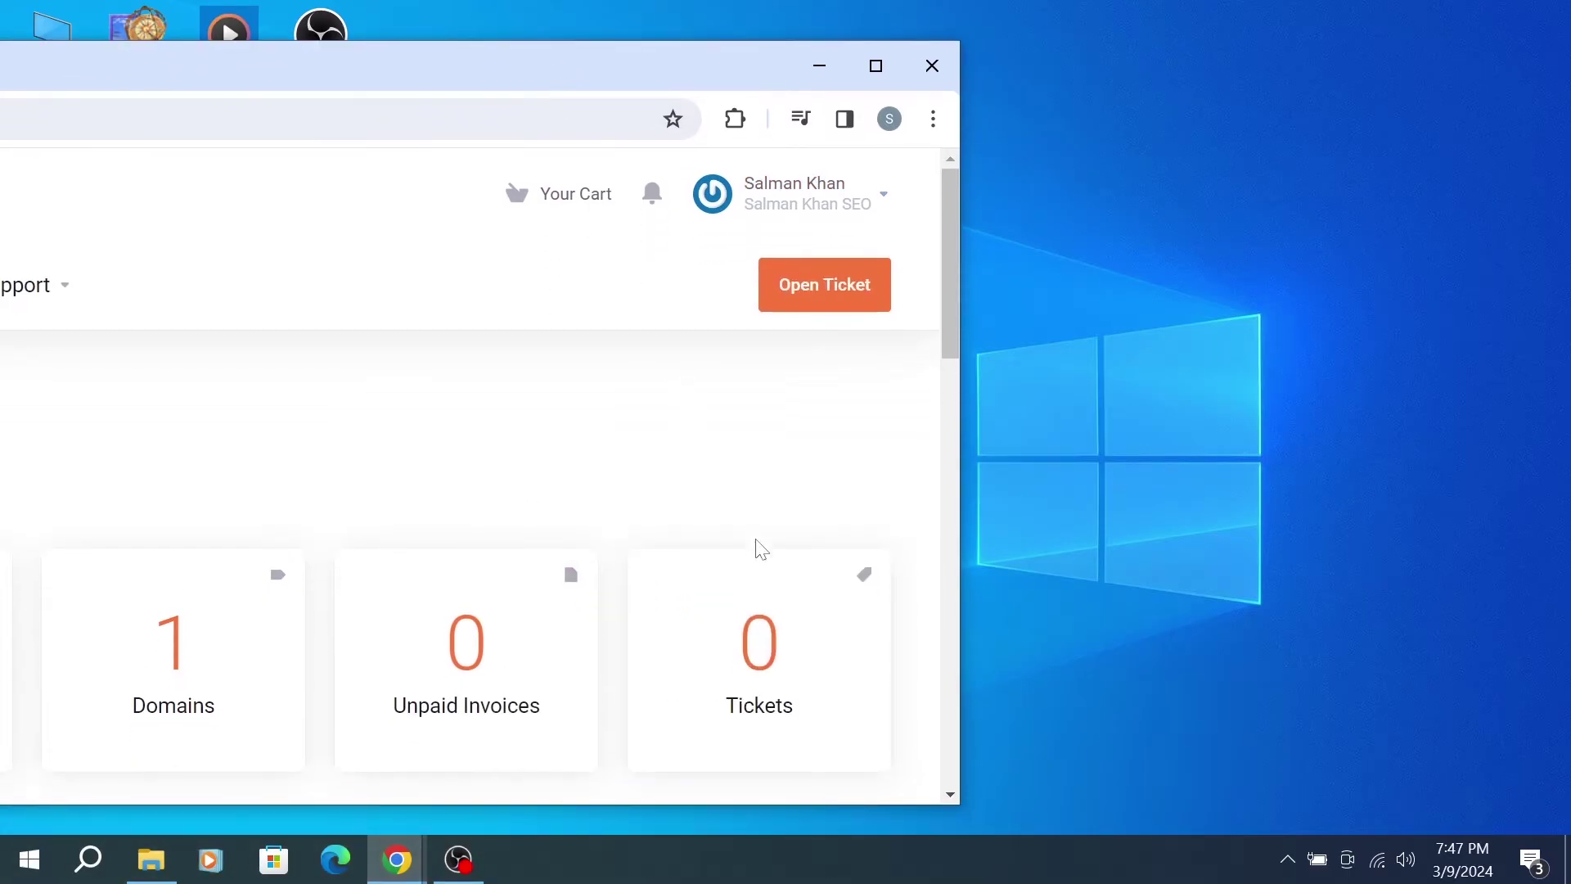
# Log in to cPanel from the active Web Hosting service and maximize the browser window
pyautogui.moveTo(947, 337); pyautogui.dragTo(949, 496)
pyautogui.click(789, 486)
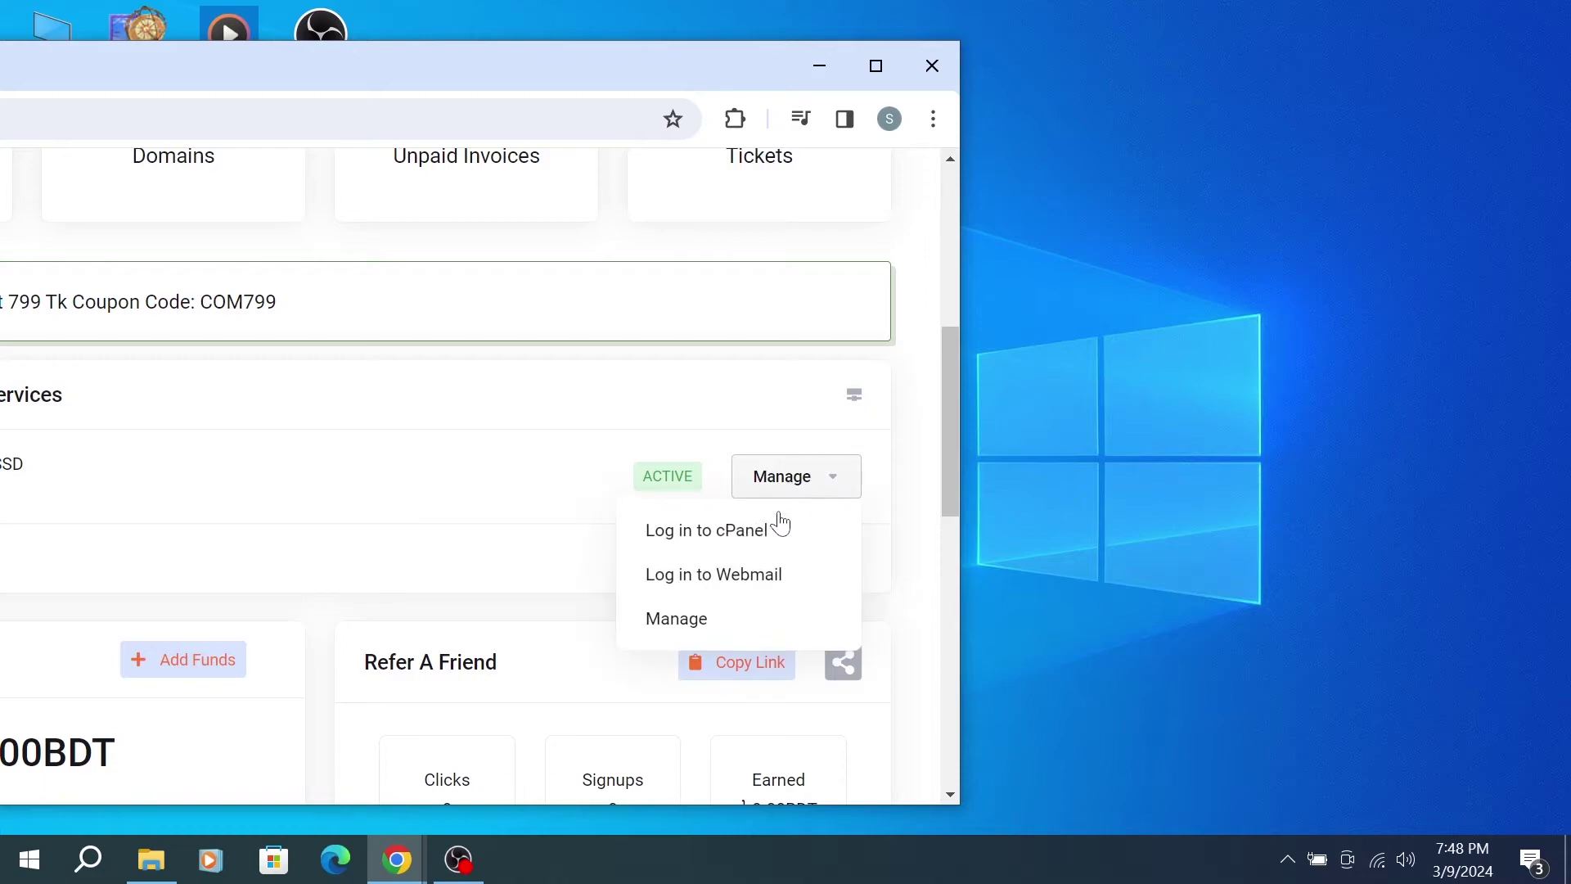
pyautogui.click(712, 531)
pyautogui.doubleClick(539, 67)
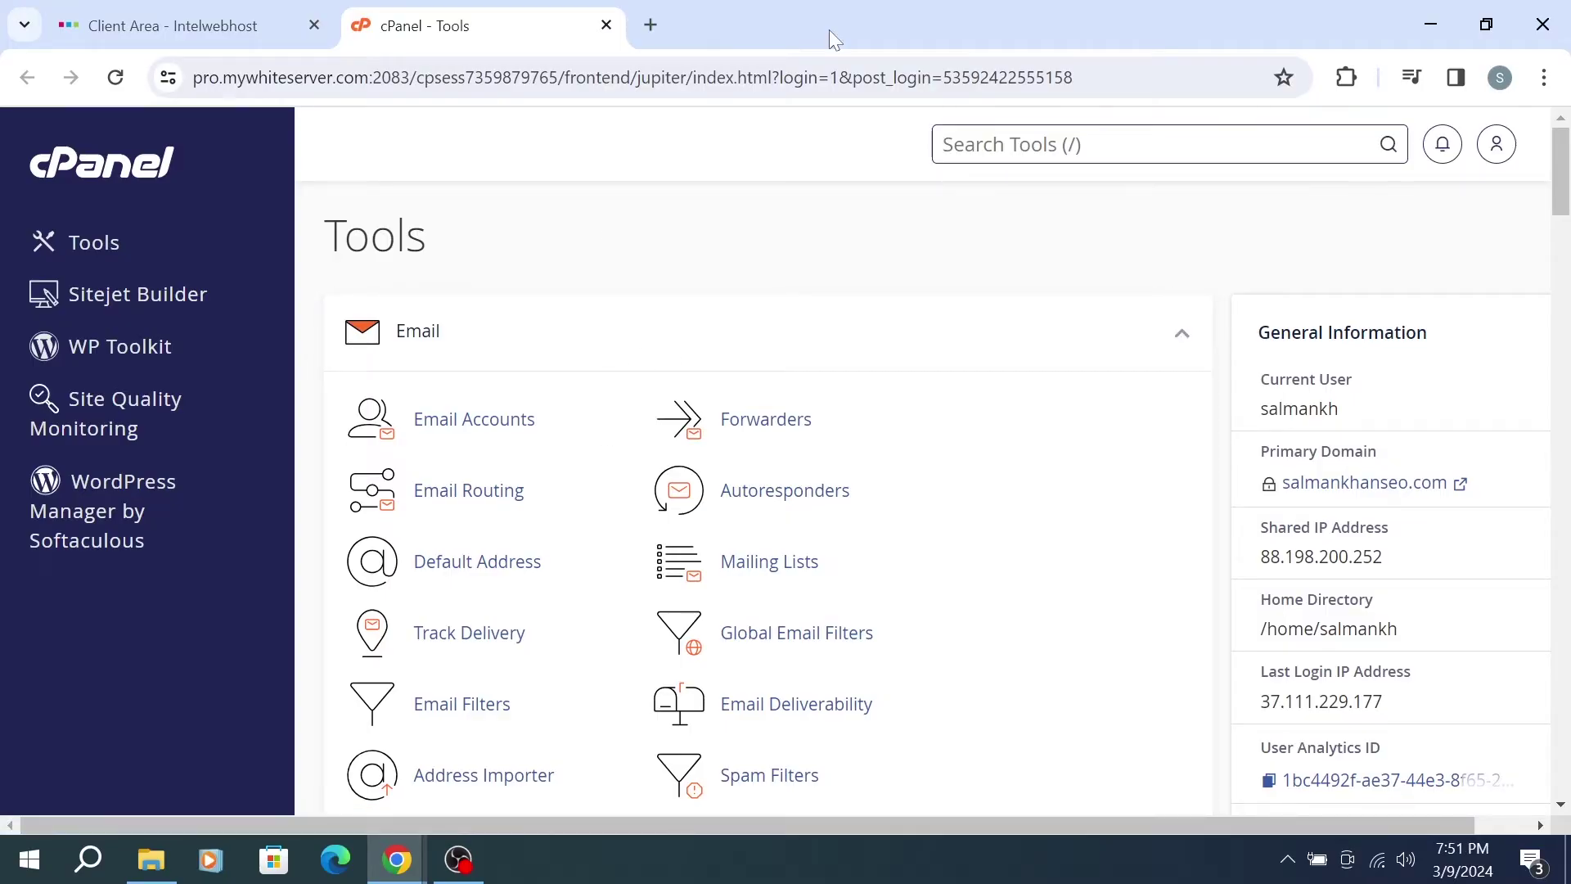
# Copy the Shared IP Address from the General Information section of cPanel
pyautogui.moveTo(830, 33); pyautogui.dragTo(249, 37)
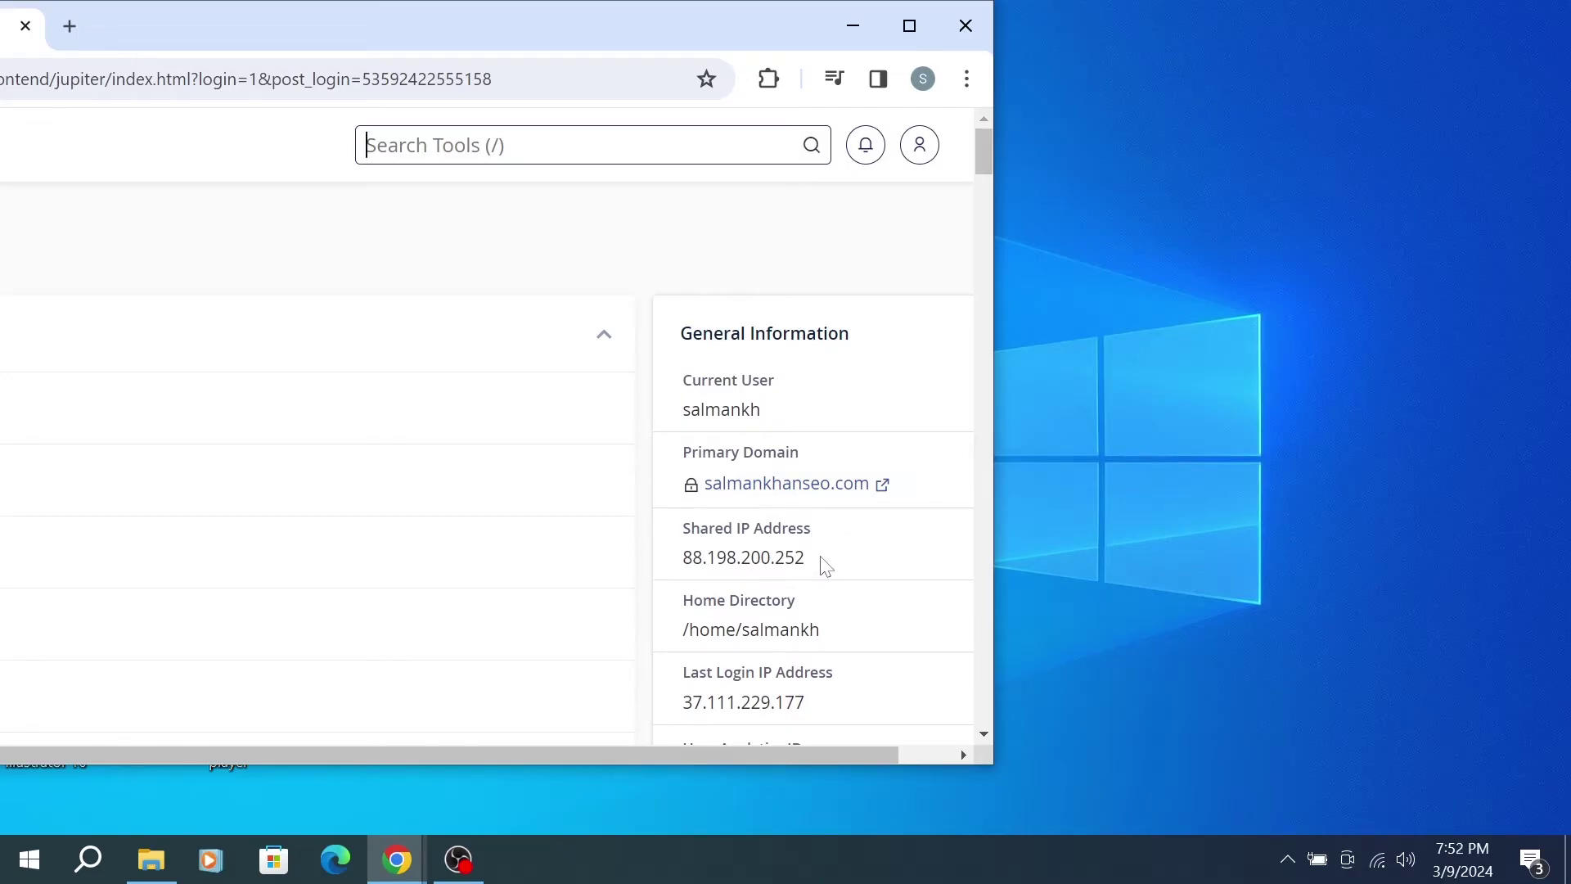
pyautogui.moveTo(805, 558); pyautogui.dragTo(684, 563)
pyautogui.rightClick(712, 558)
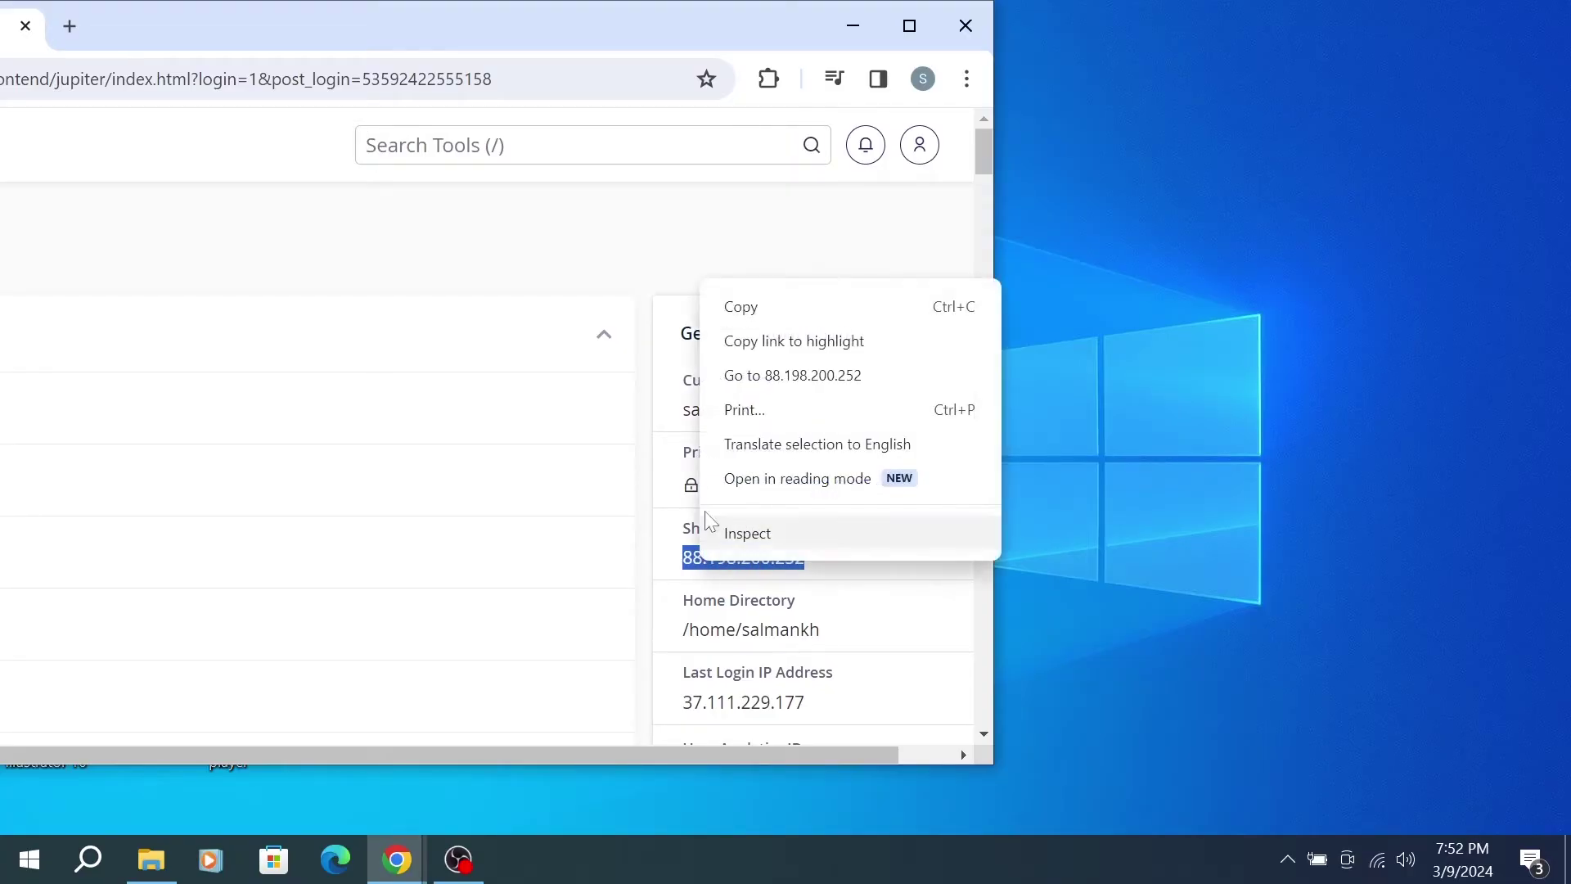
pyautogui.click(731, 309)
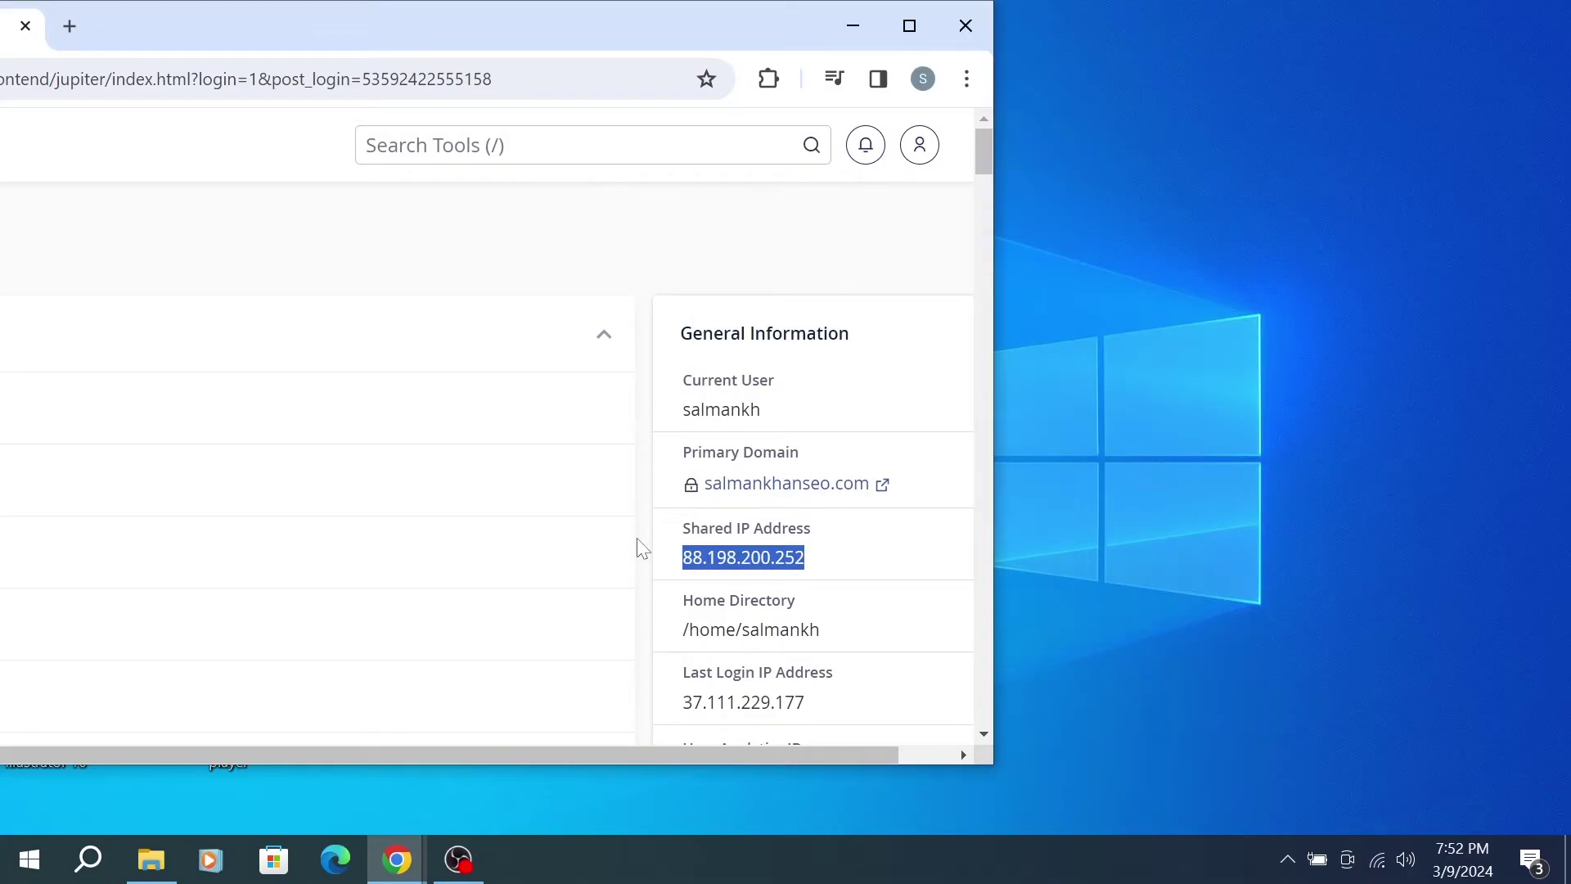
pyautogui.doubleClick(499, 45)
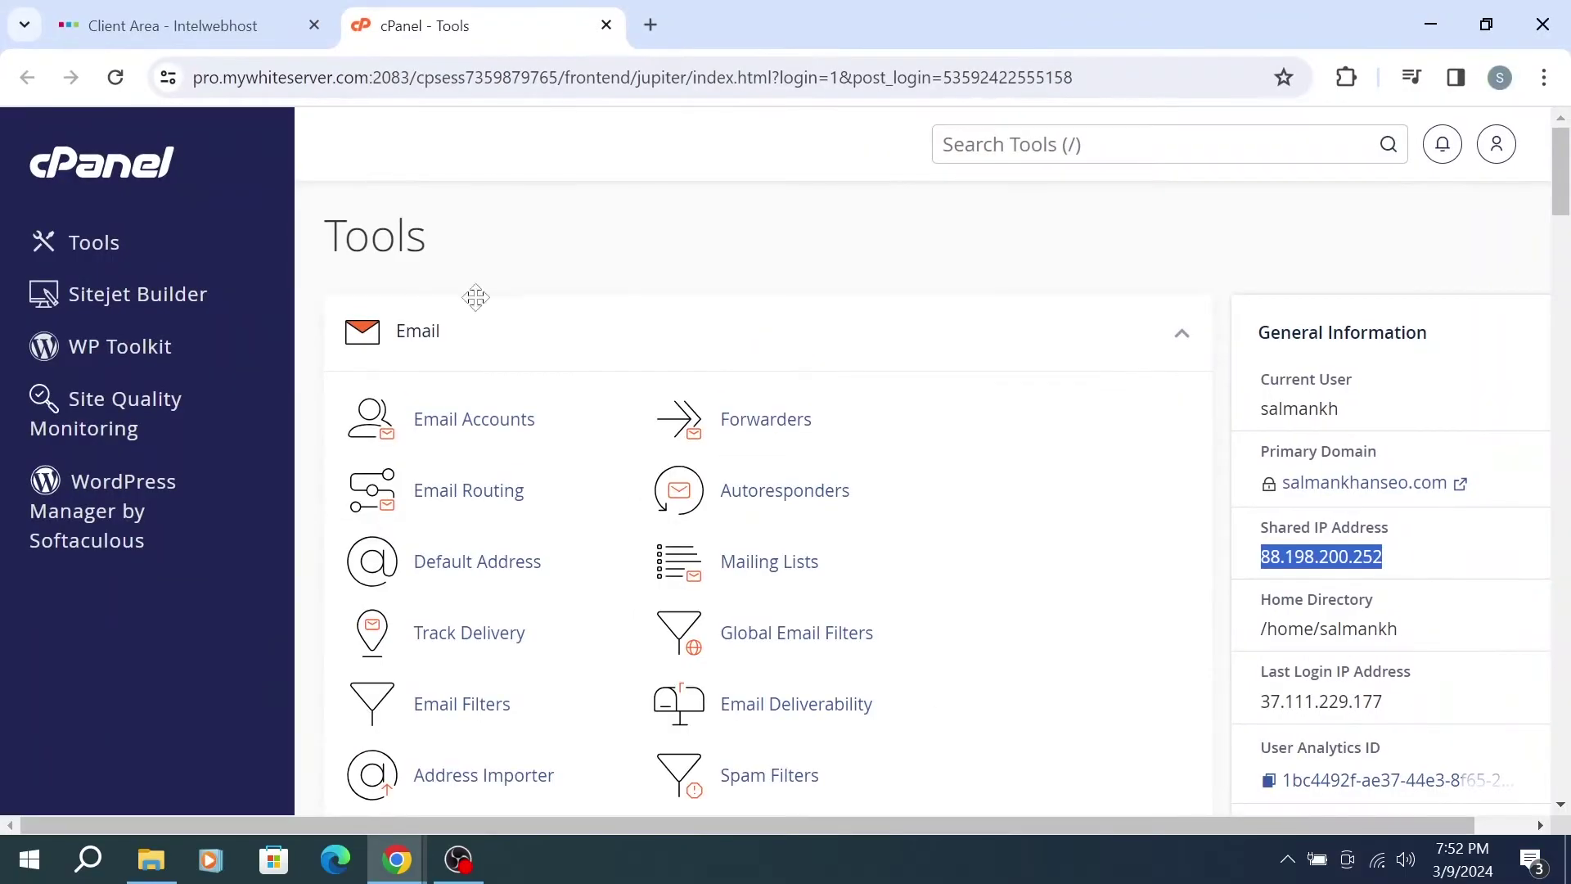
pyautogui.click(546, 238)
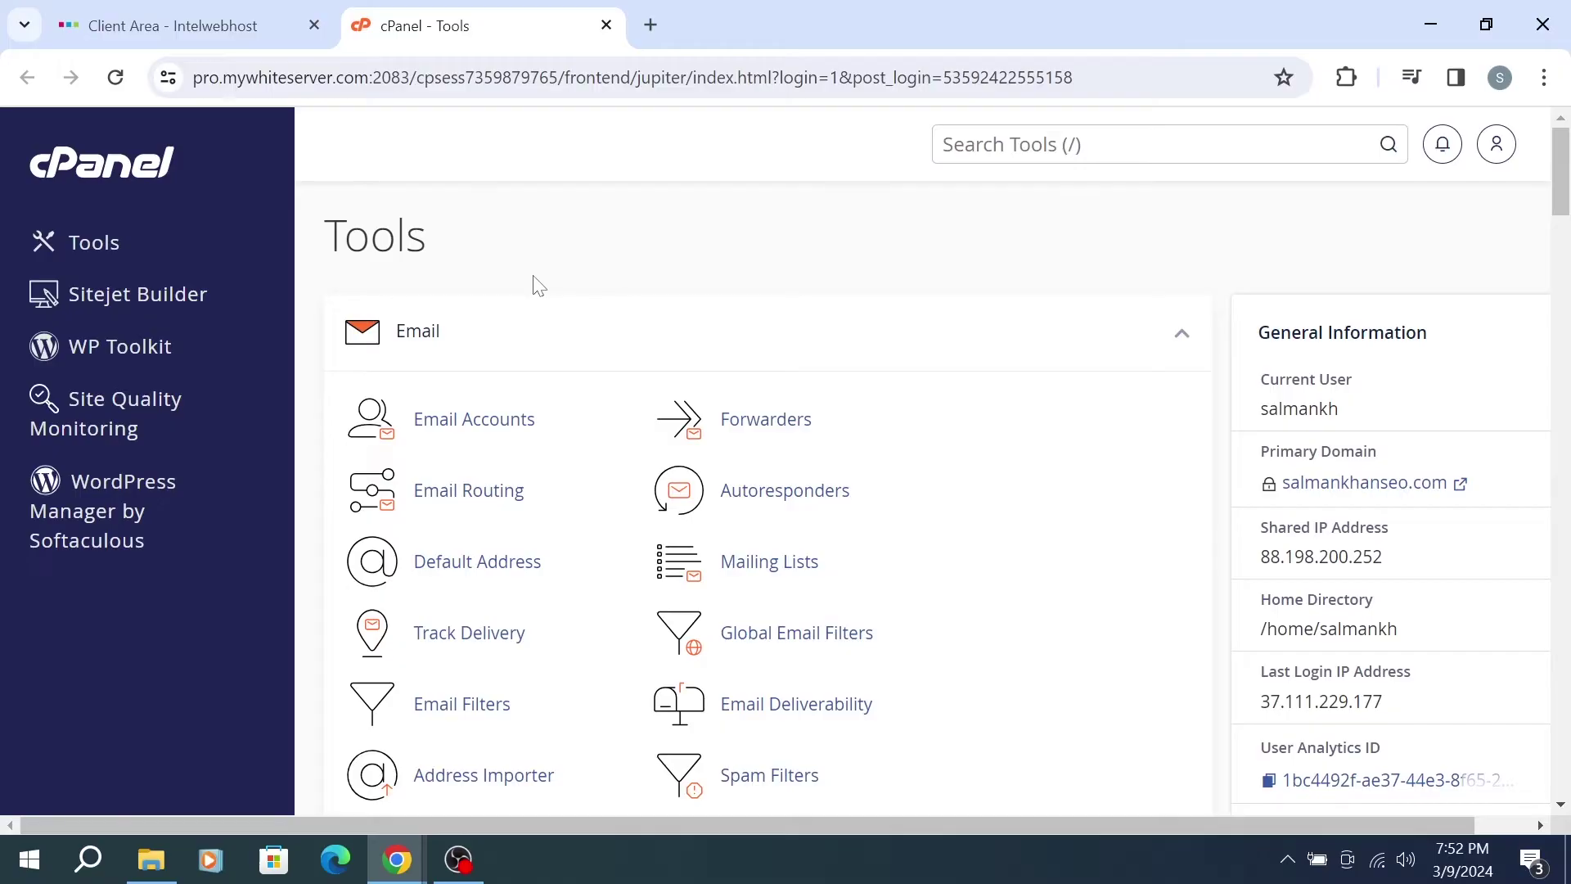
# Search Google for "cloudflare login" in a new tab and open the Cloudflare dashboard from the results
pyautogui.scroll(-10, 538, 286)
pyautogui.click(651, 24)
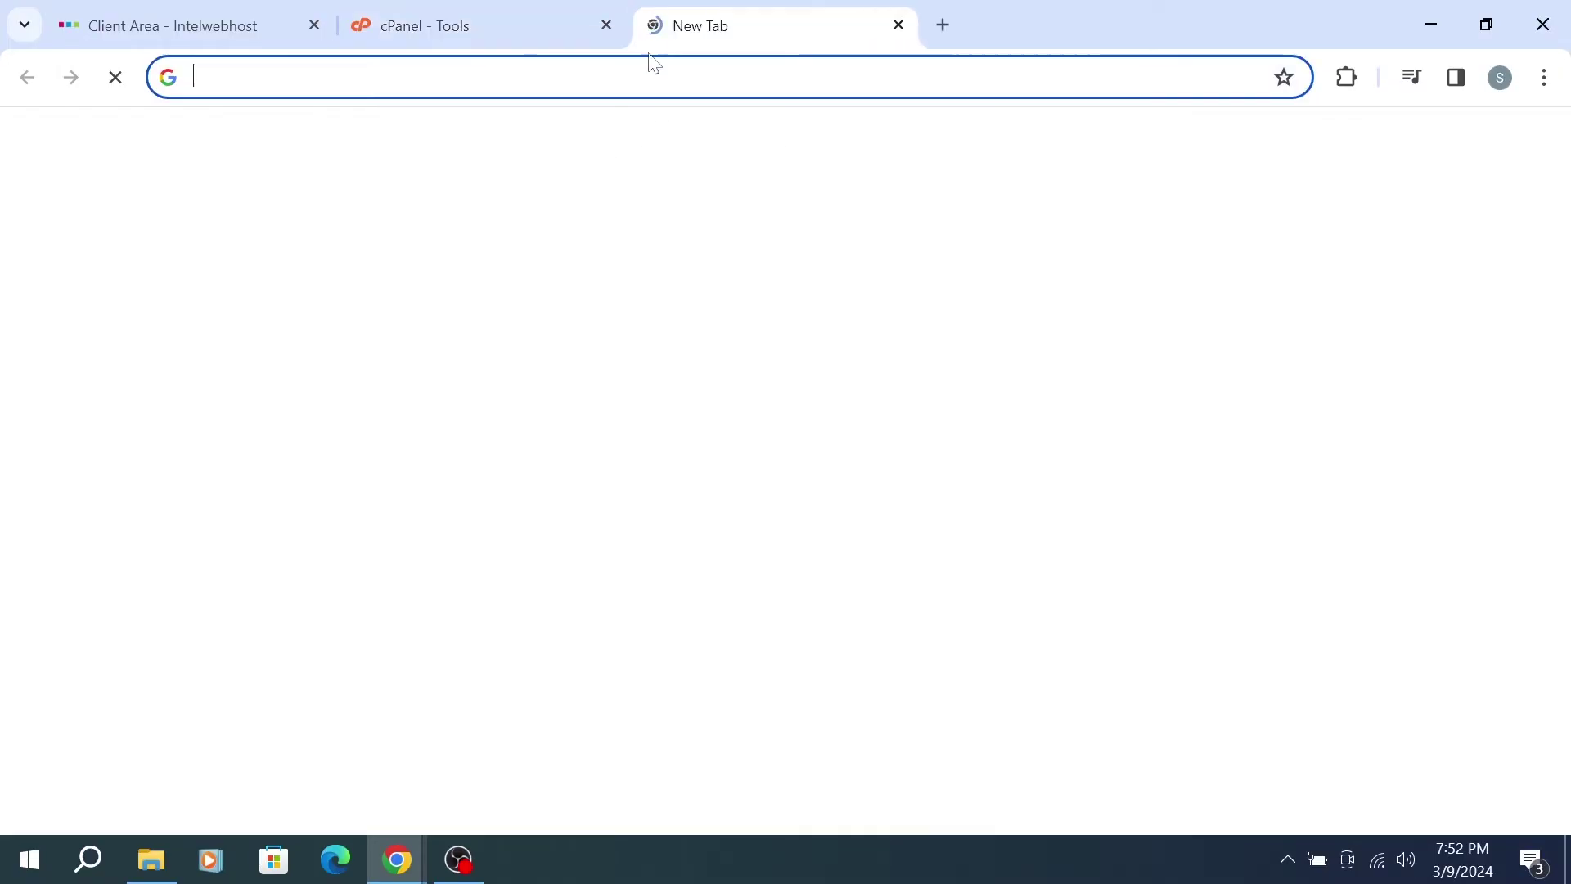
pyautogui.click(622, 483)
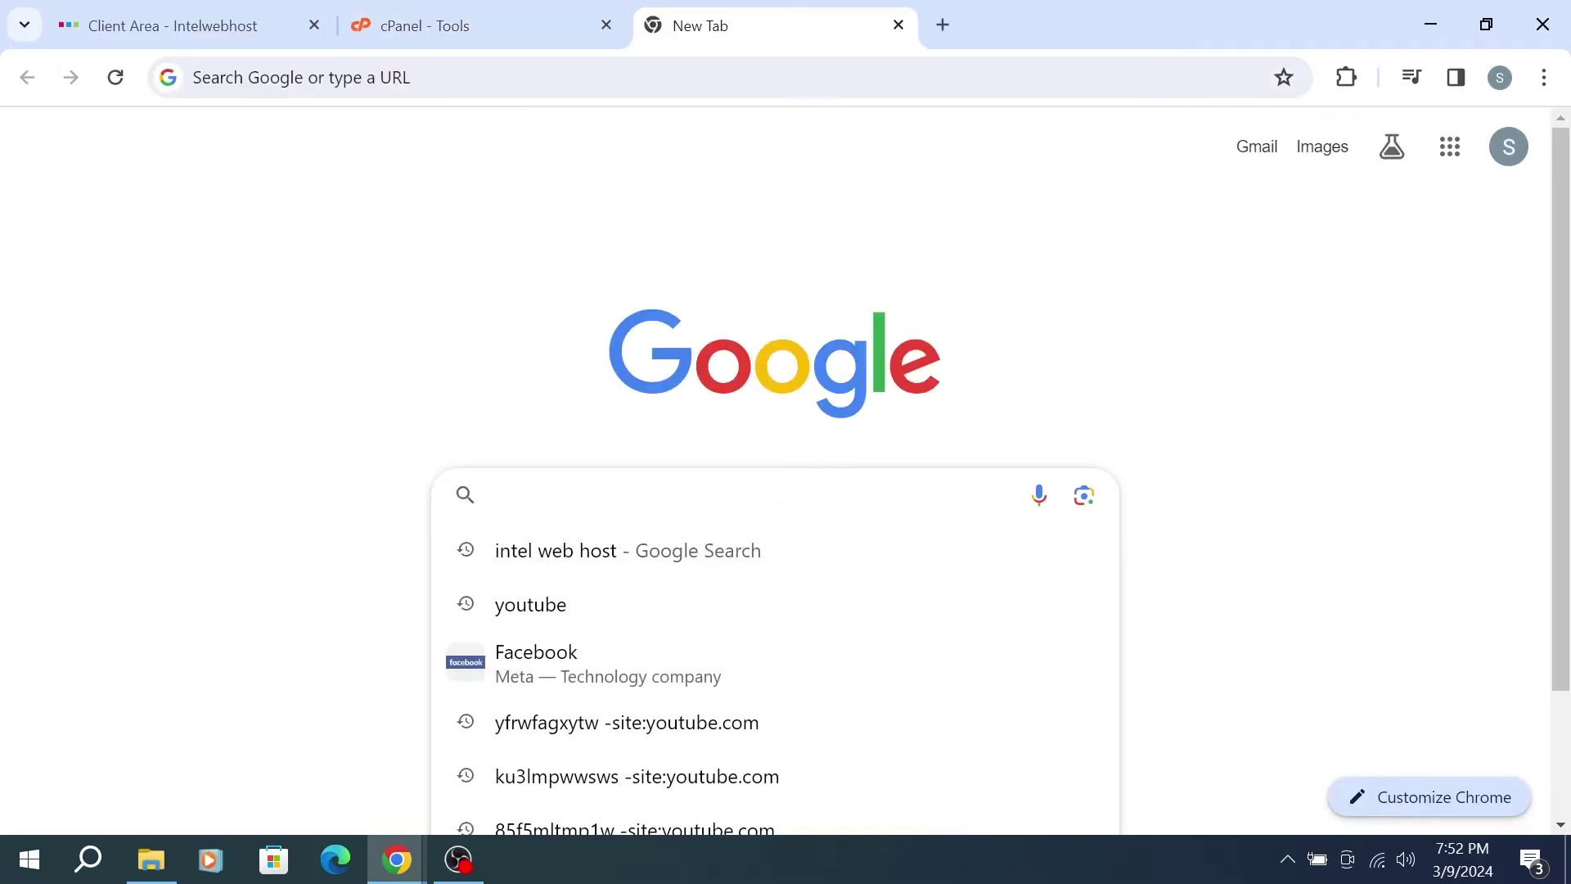
pyautogui.write('cloudflare login')
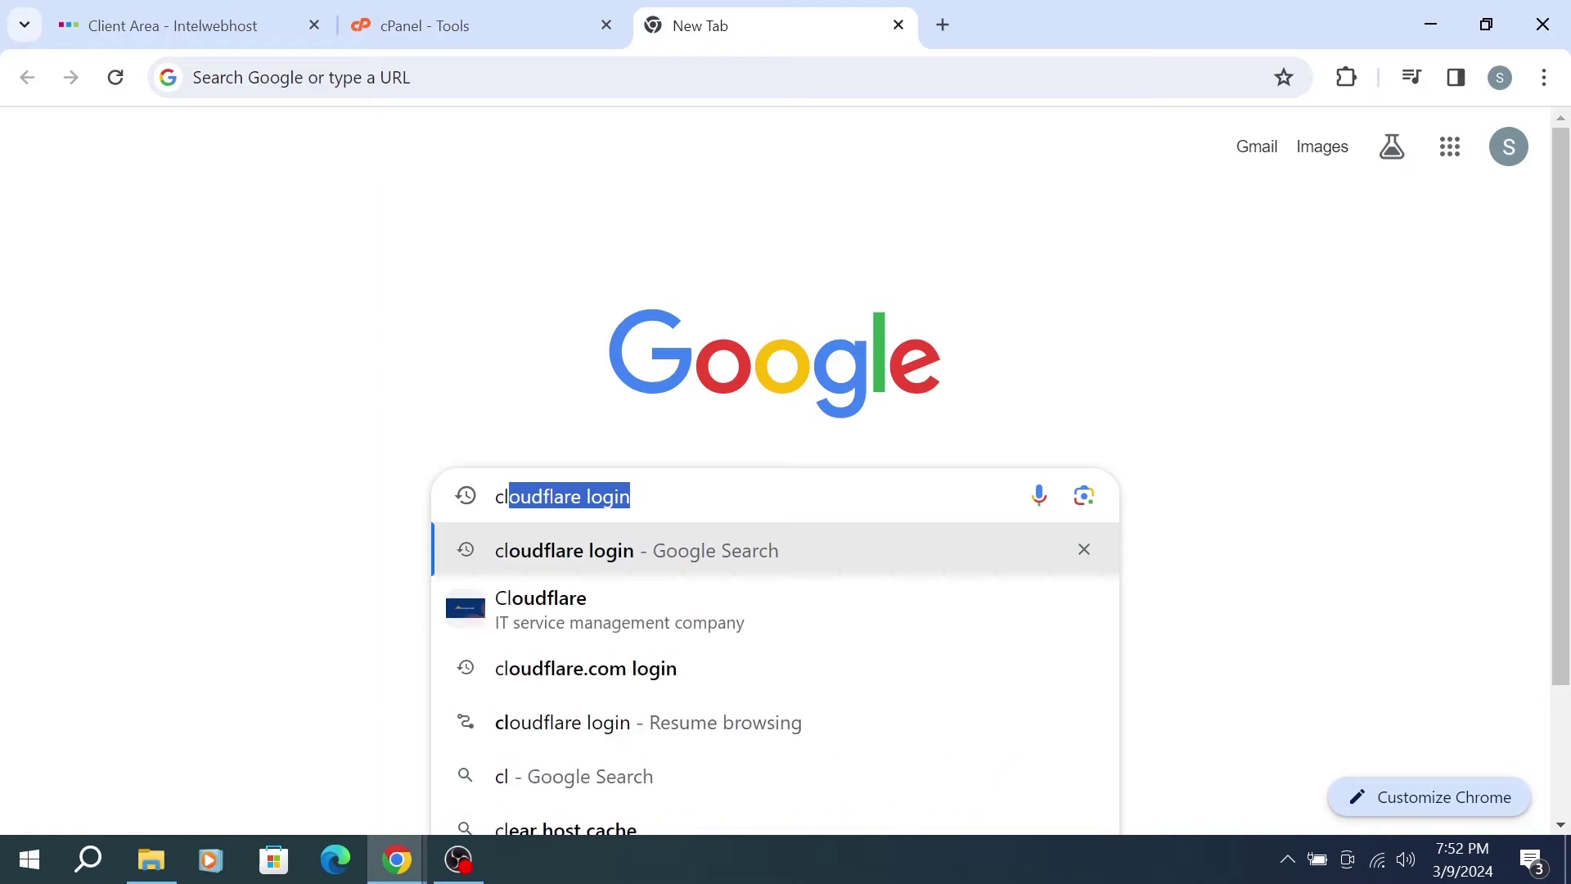
pyautogui.press('Return')
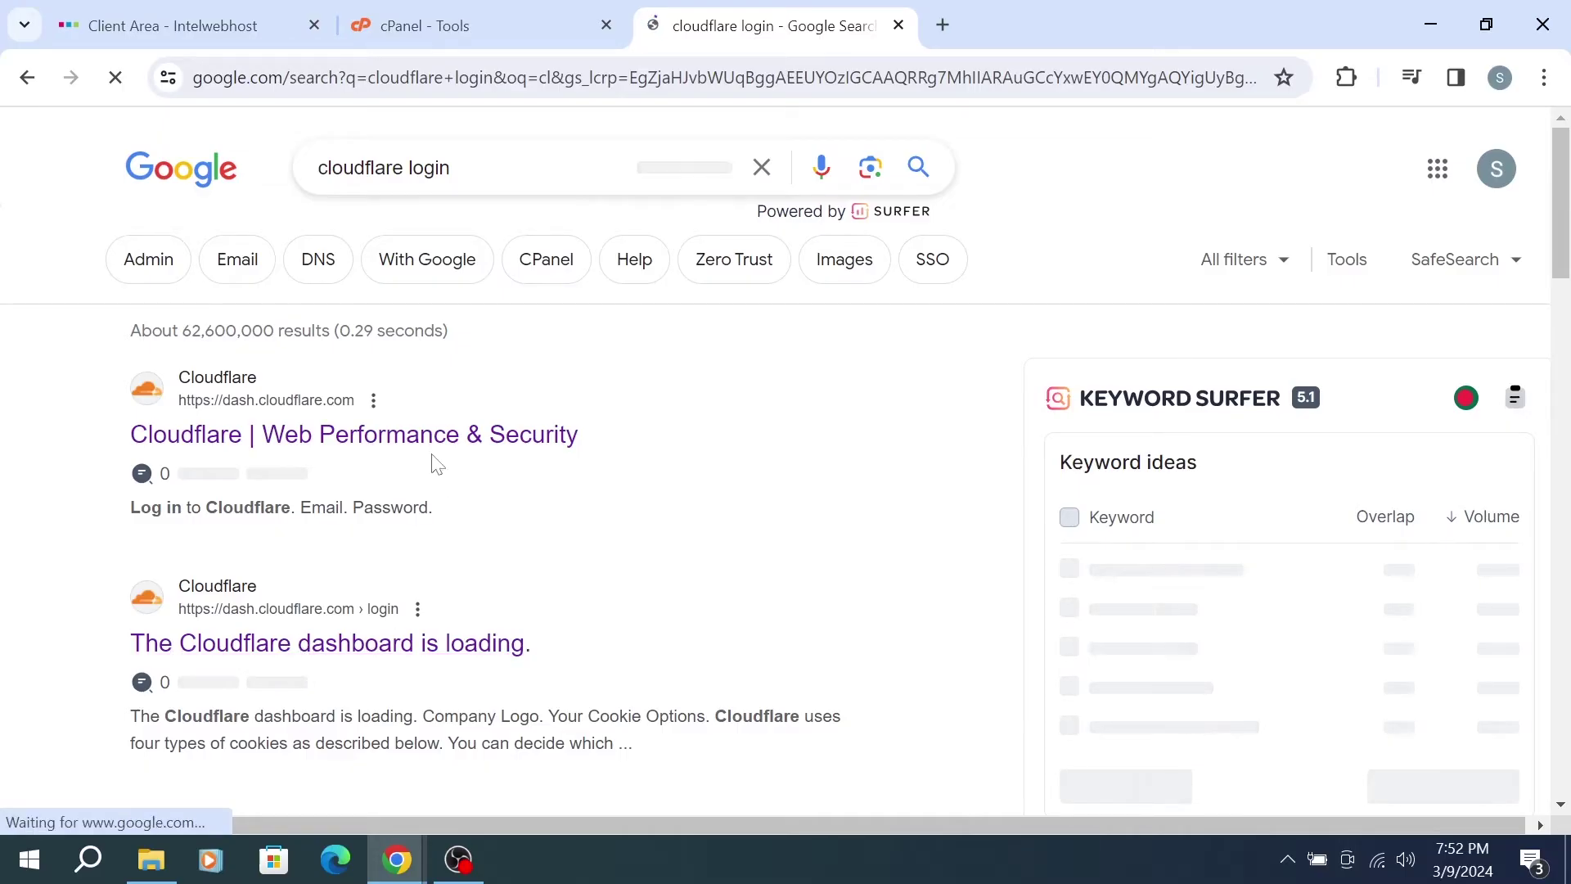
pyautogui.click(417, 645)
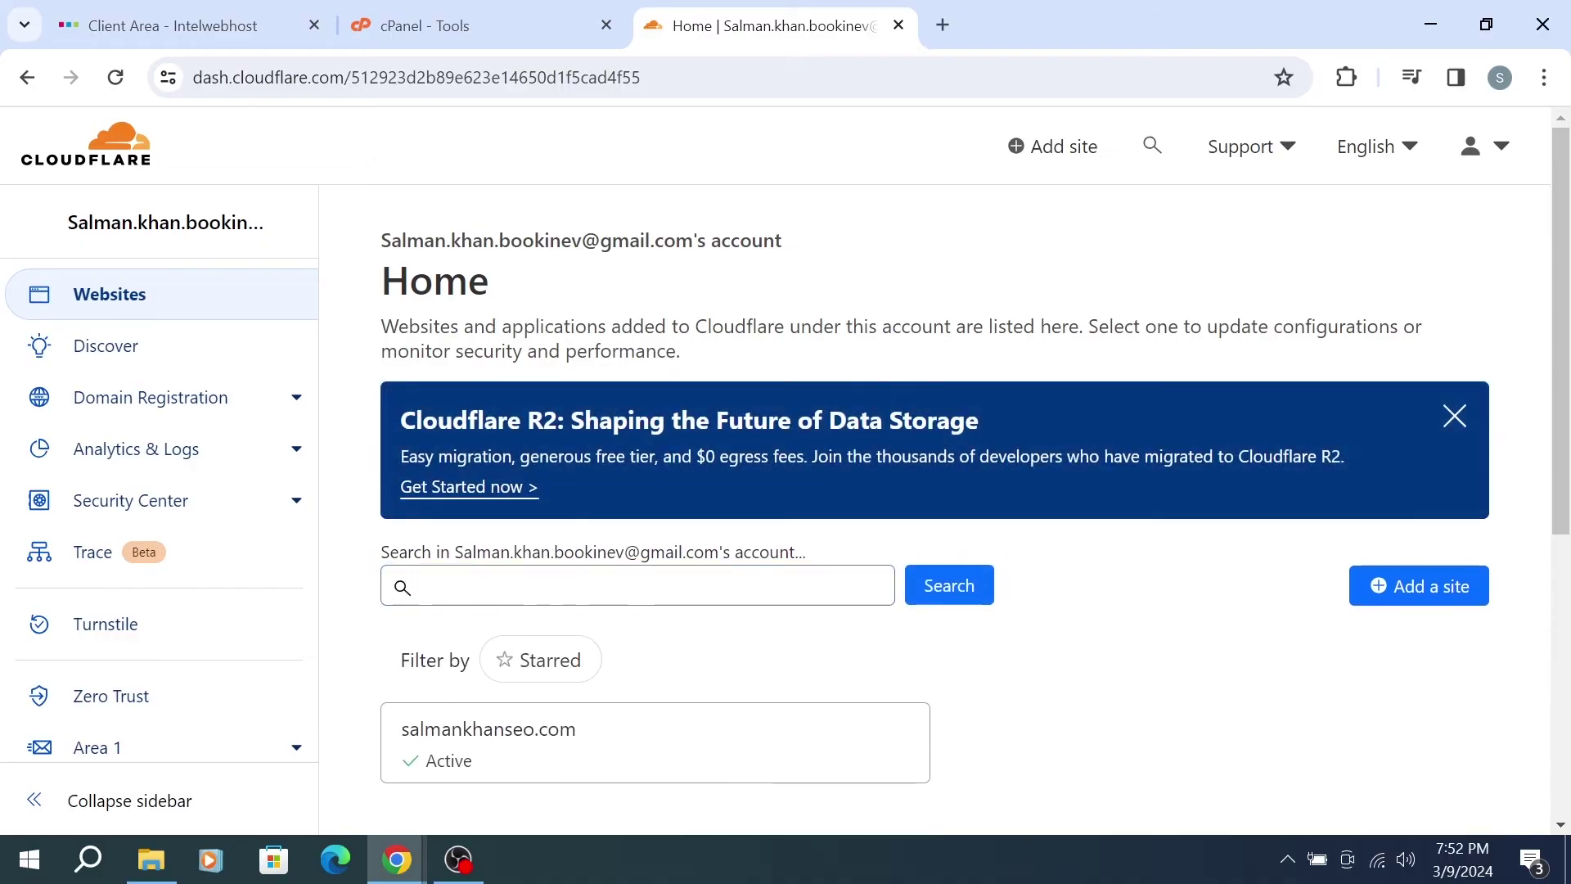
# Open the overview of the account's active website and expand its DNS section
pyautogui.scroll(-1, 357, 614)
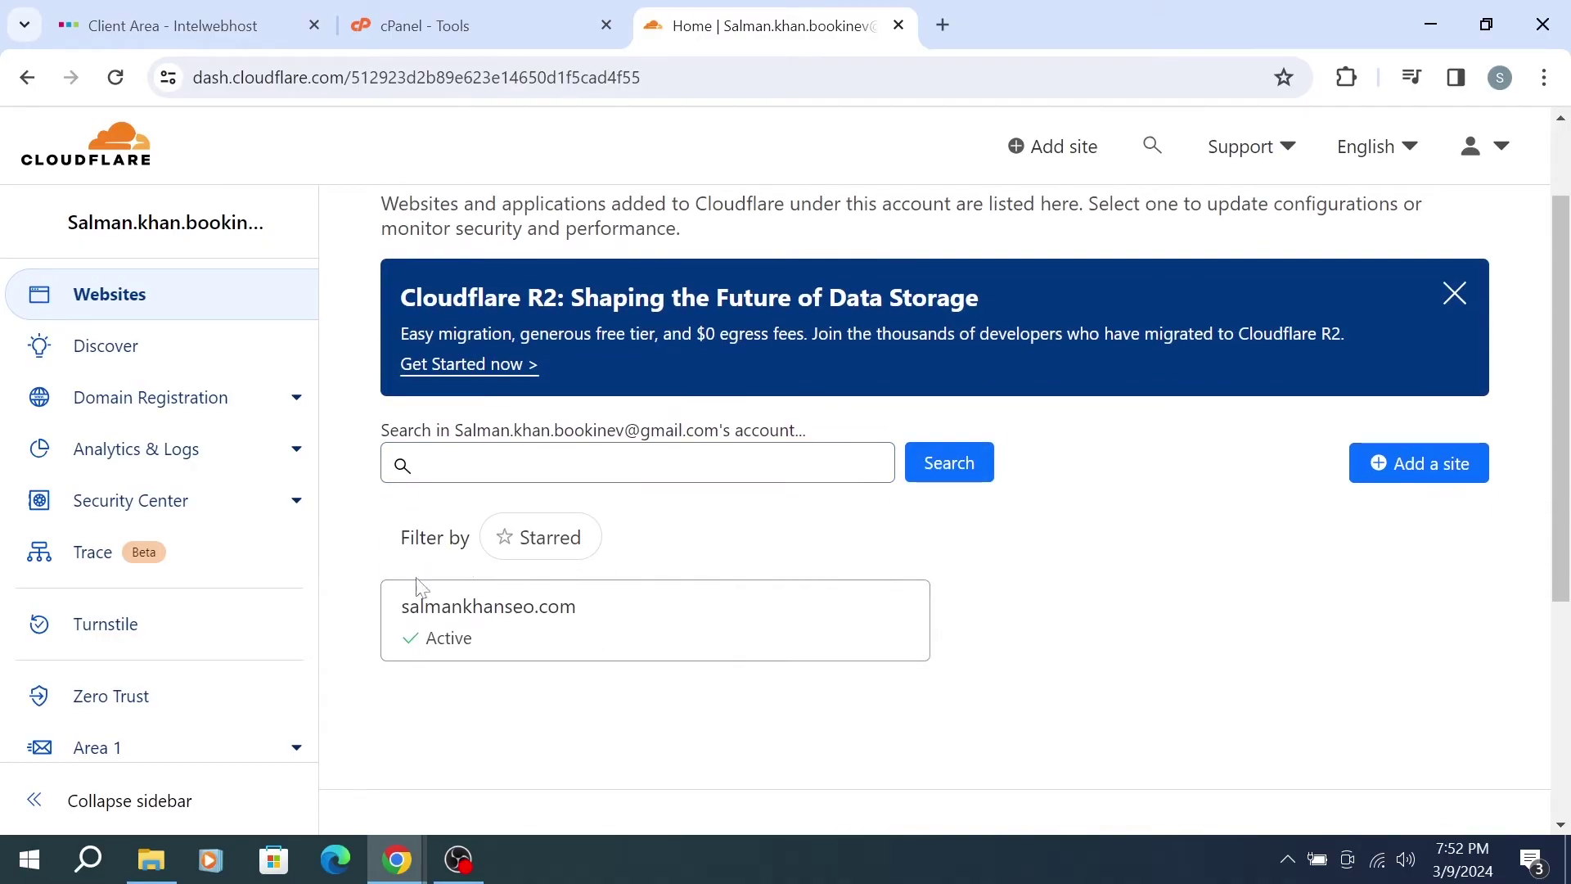
pyautogui.click(486, 624)
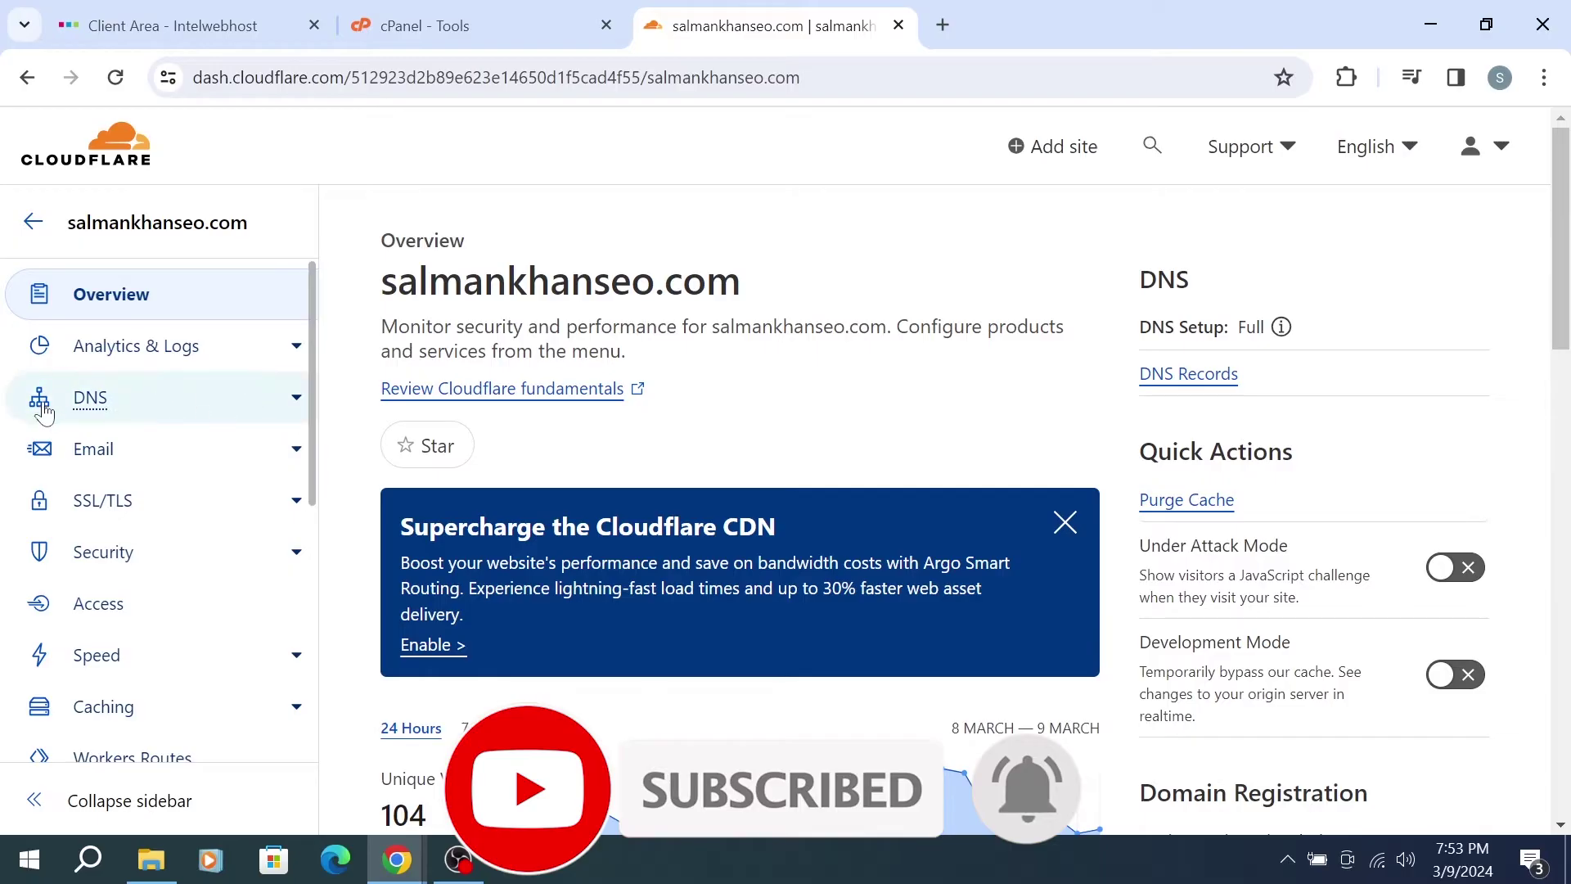
pyautogui.click(297, 398)
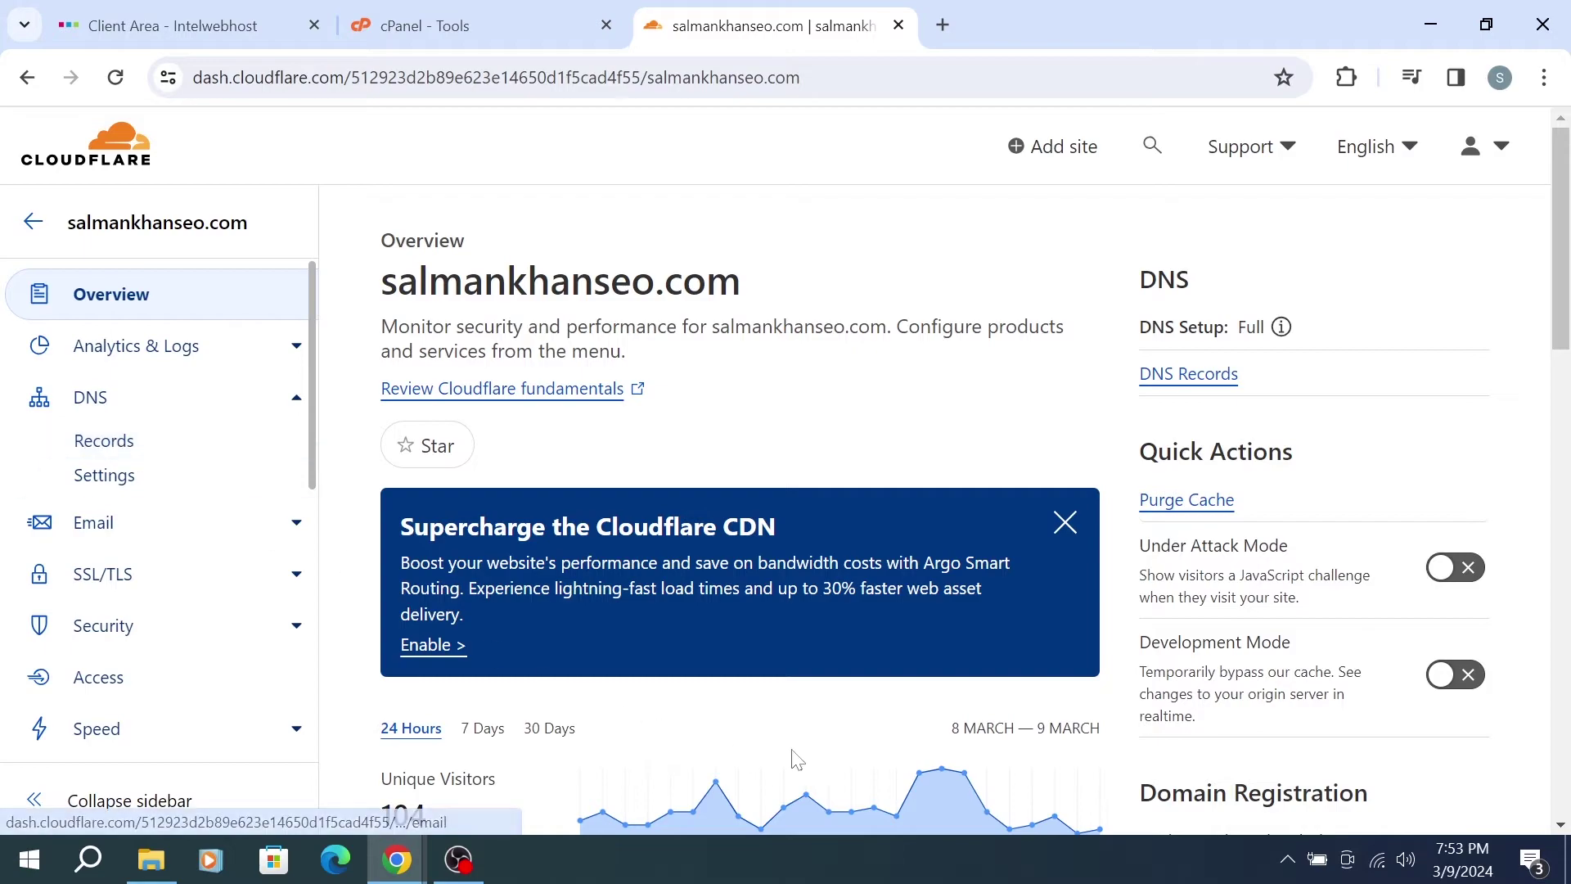
# Mark the DNS Records entry with a red arrow and circle on a screen capture and discard the capture
pyautogui.click(1287, 859)
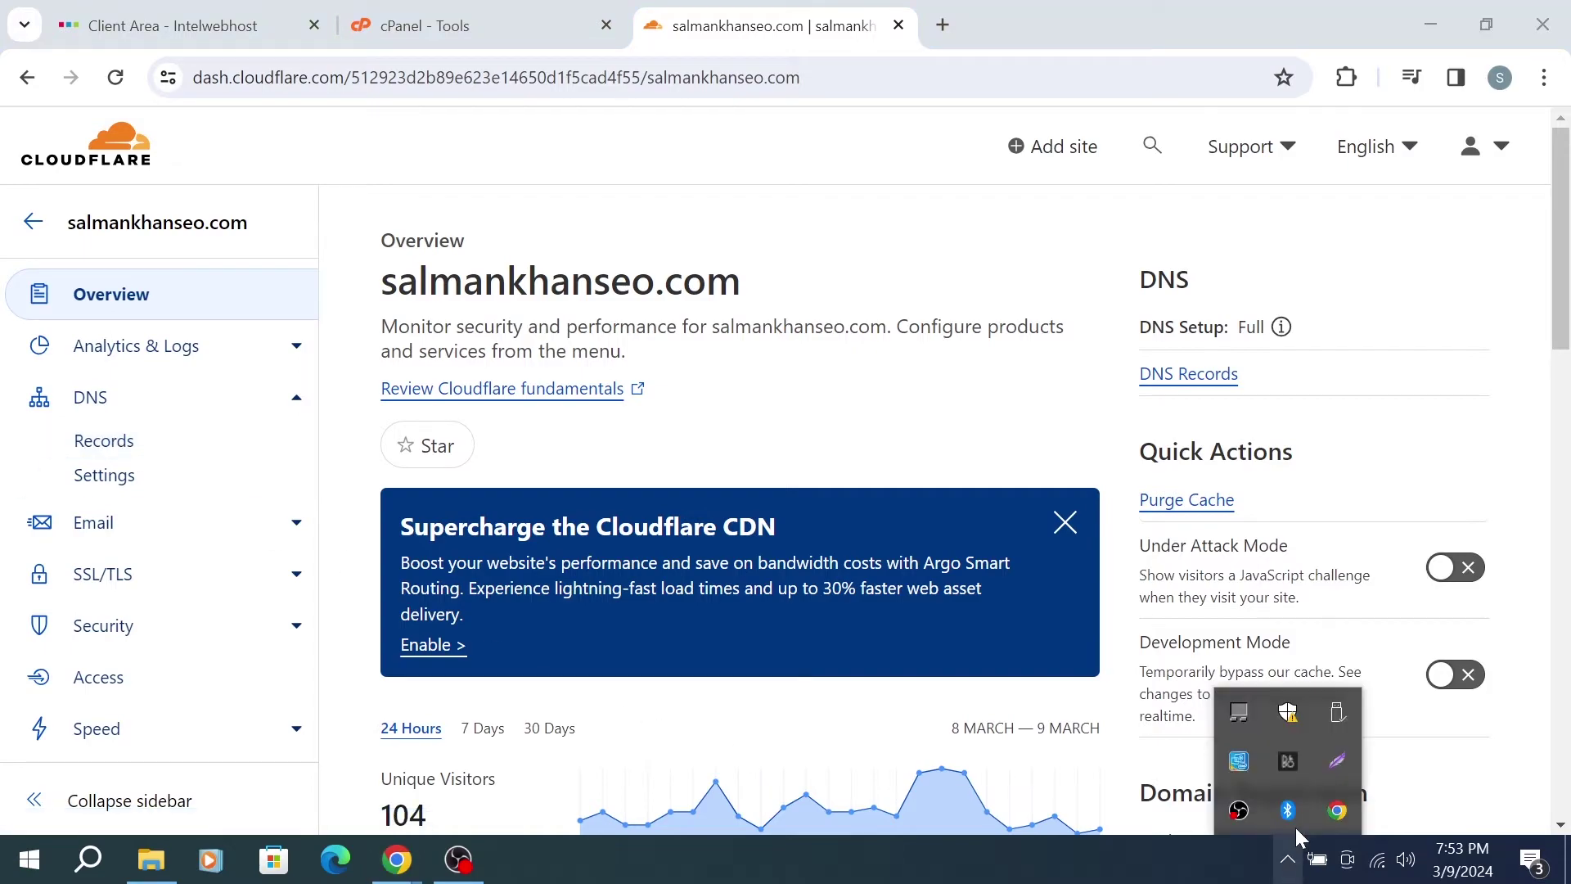
pyautogui.click(1337, 761)
pyautogui.moveTo(37, 346)
pyautogui.mouseDown()
pyautogui.moveTo(297, 603)
pyautogui.moveTo(299, 582)
pyautogui.mouseUp()
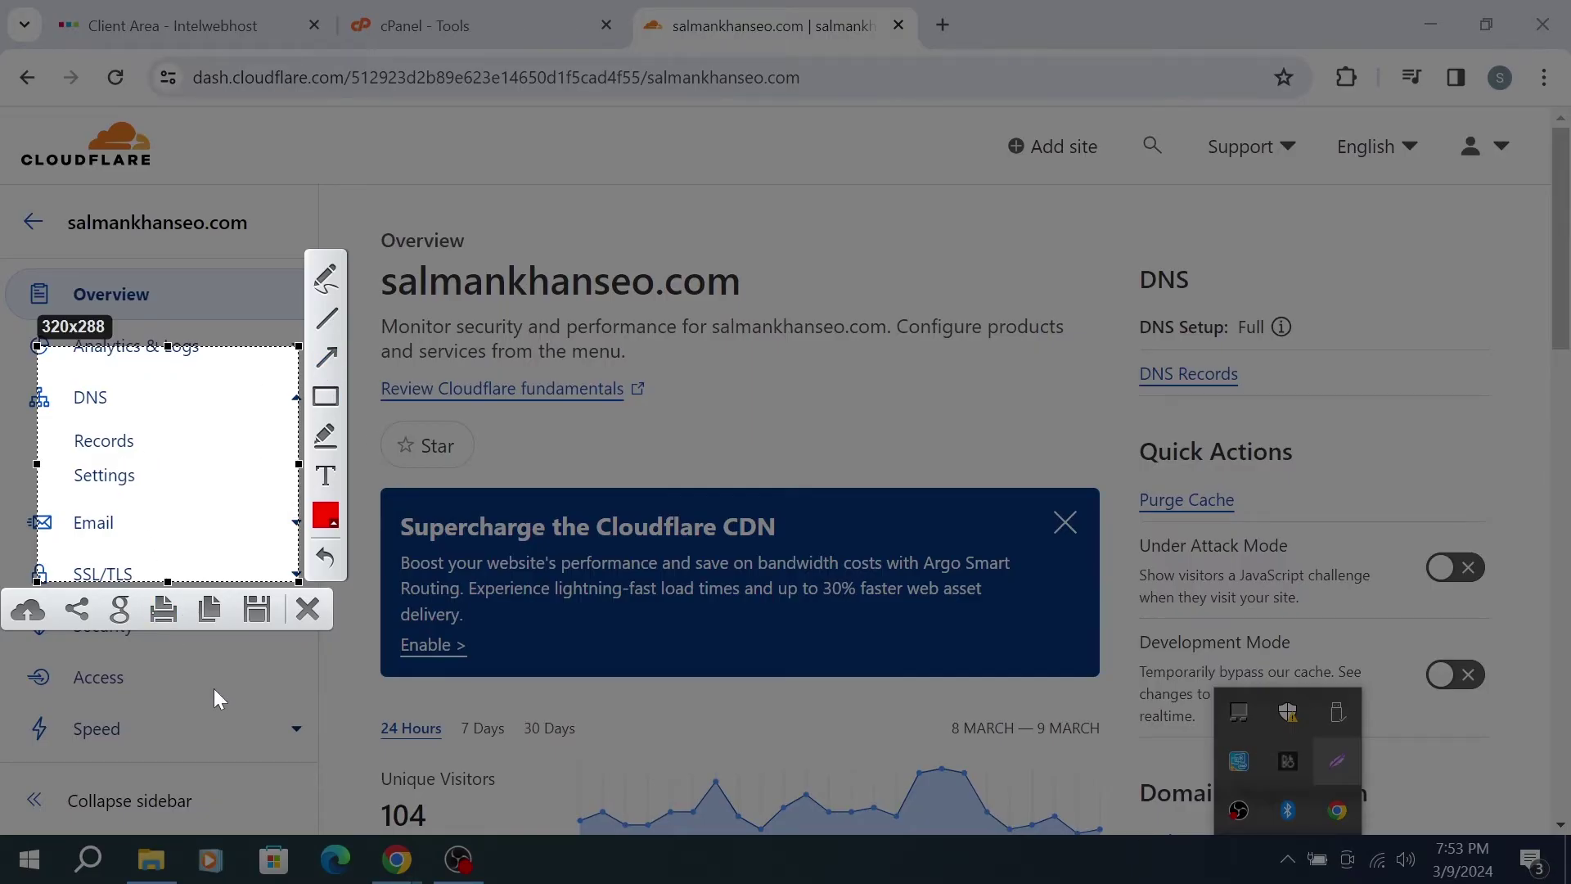
pyautogui.moveTo(214, 688); pyautogui.dragTo(44, 338)
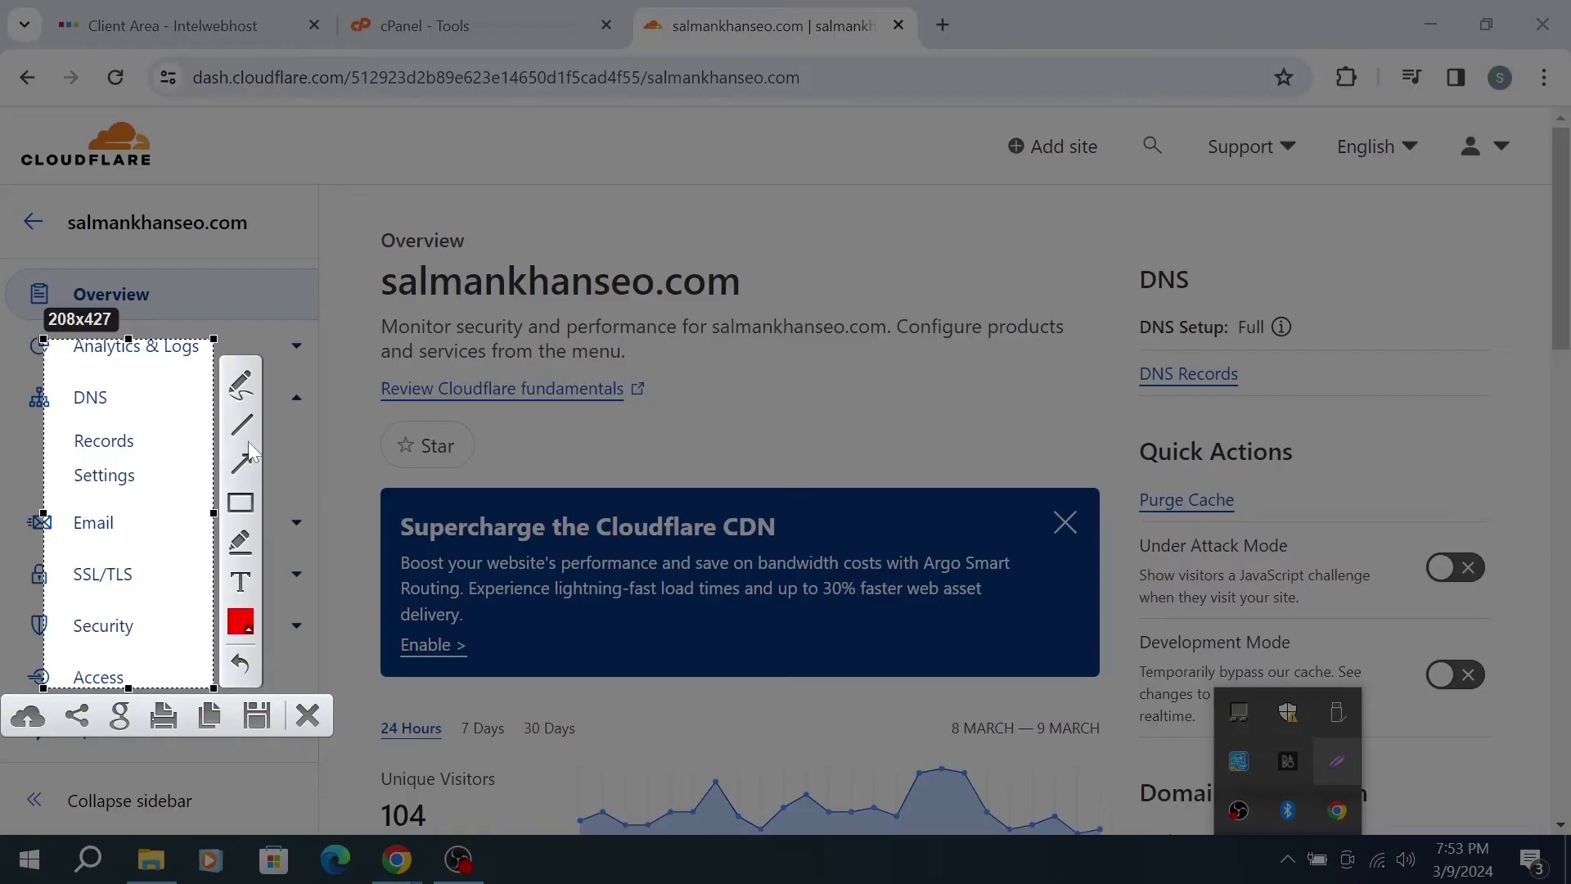
pyautogui.moveTo(150, 775); pyautogui.dragTo(99, 451)
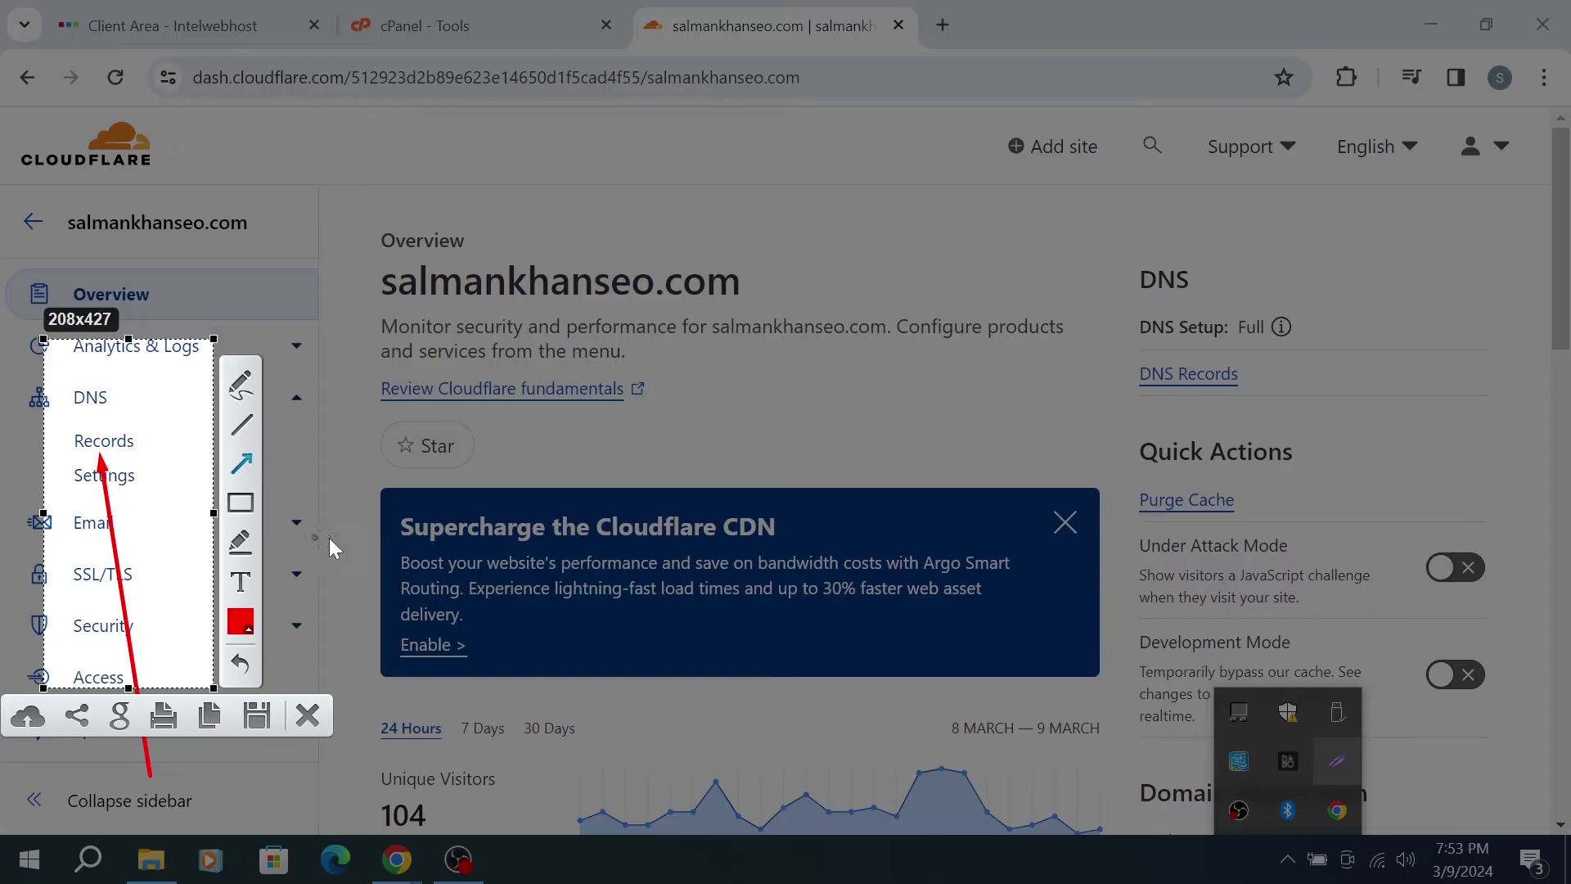
pyautogui.click(245, 391)
pyautogui.moveTo(93, 419)
pyautogui.mouseDown()
pyautogui.moveTo(56, 434)
pyautogui.moveTo(149, 468)
pyautogui.moveTo(71, 418)
pyautogui.mouseUp()
pyautogui.rightClick(287, 429)
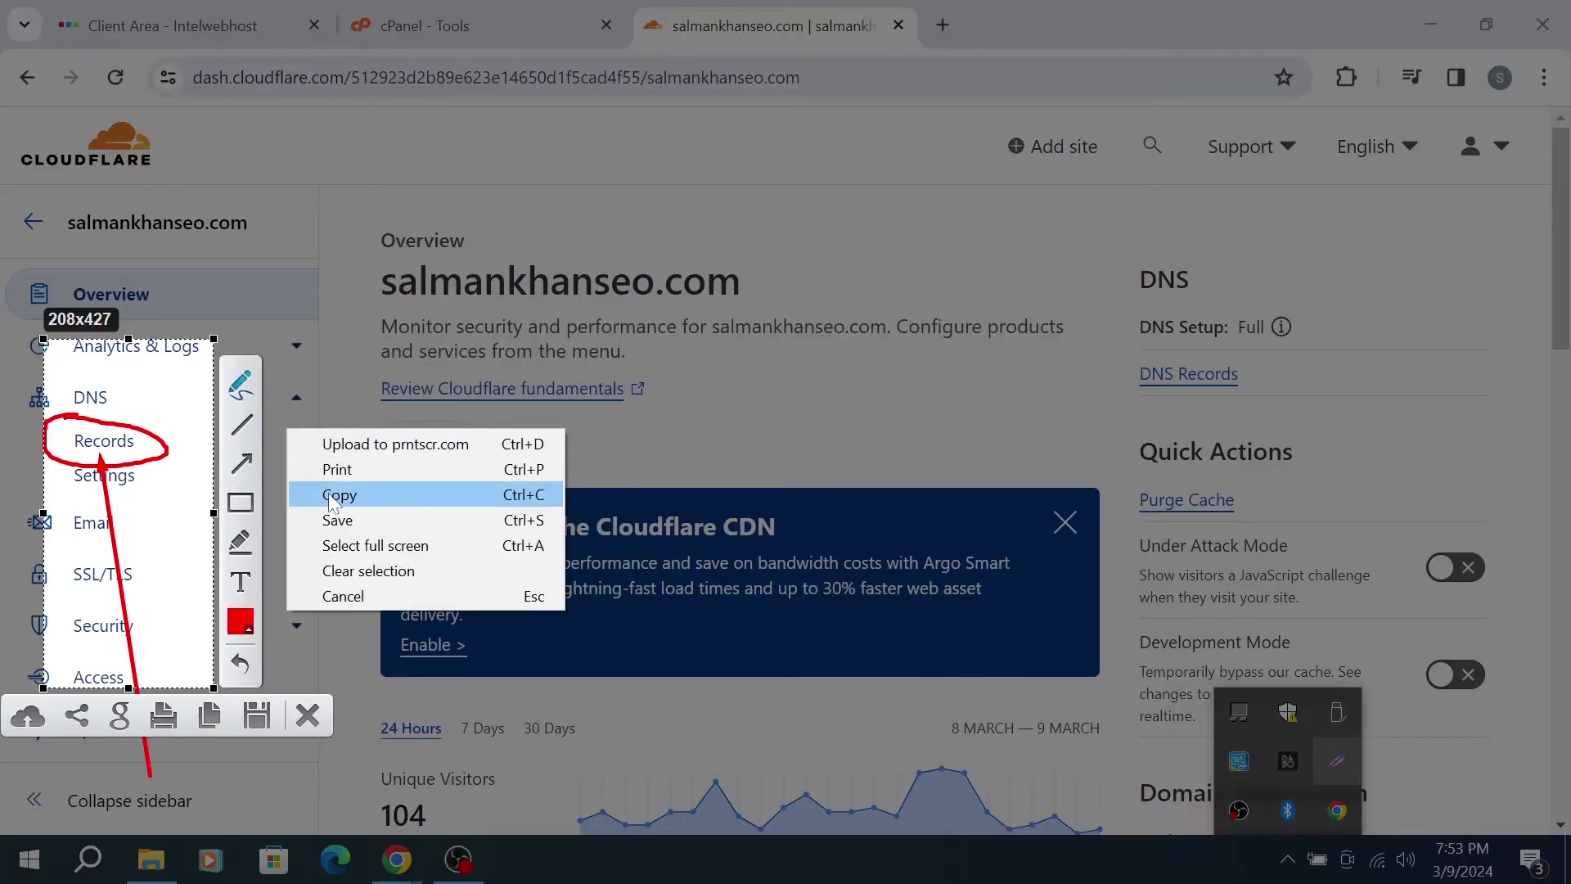
pyautogui.click(341, 595)
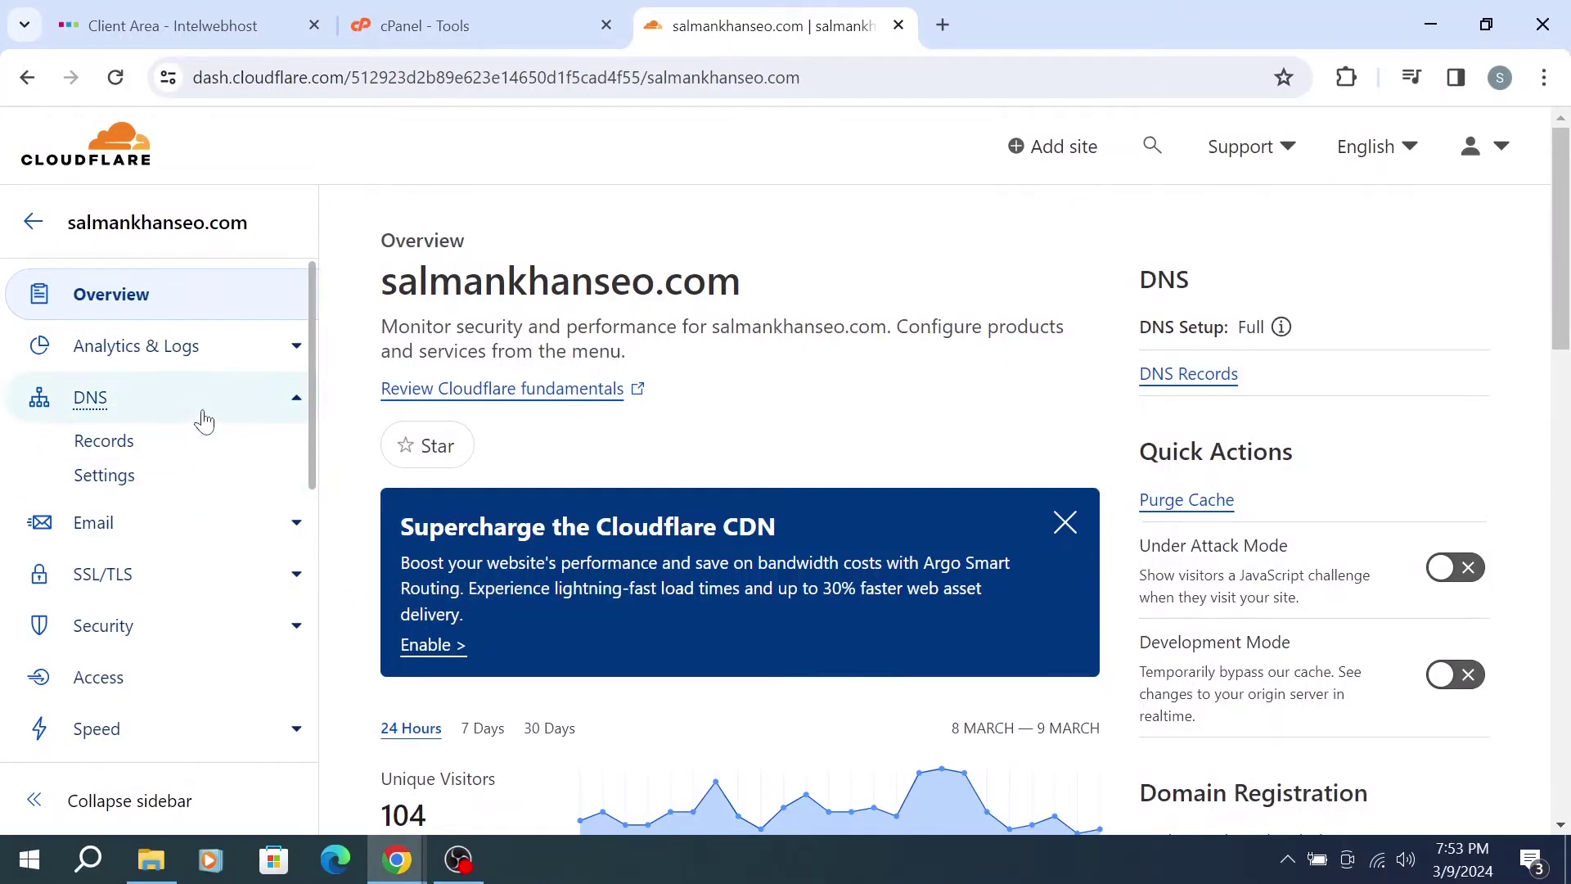
# Open the website's DNS Records page and review the list of A, CNAME, MX and TXT records
pyautogui.click(119, 450)
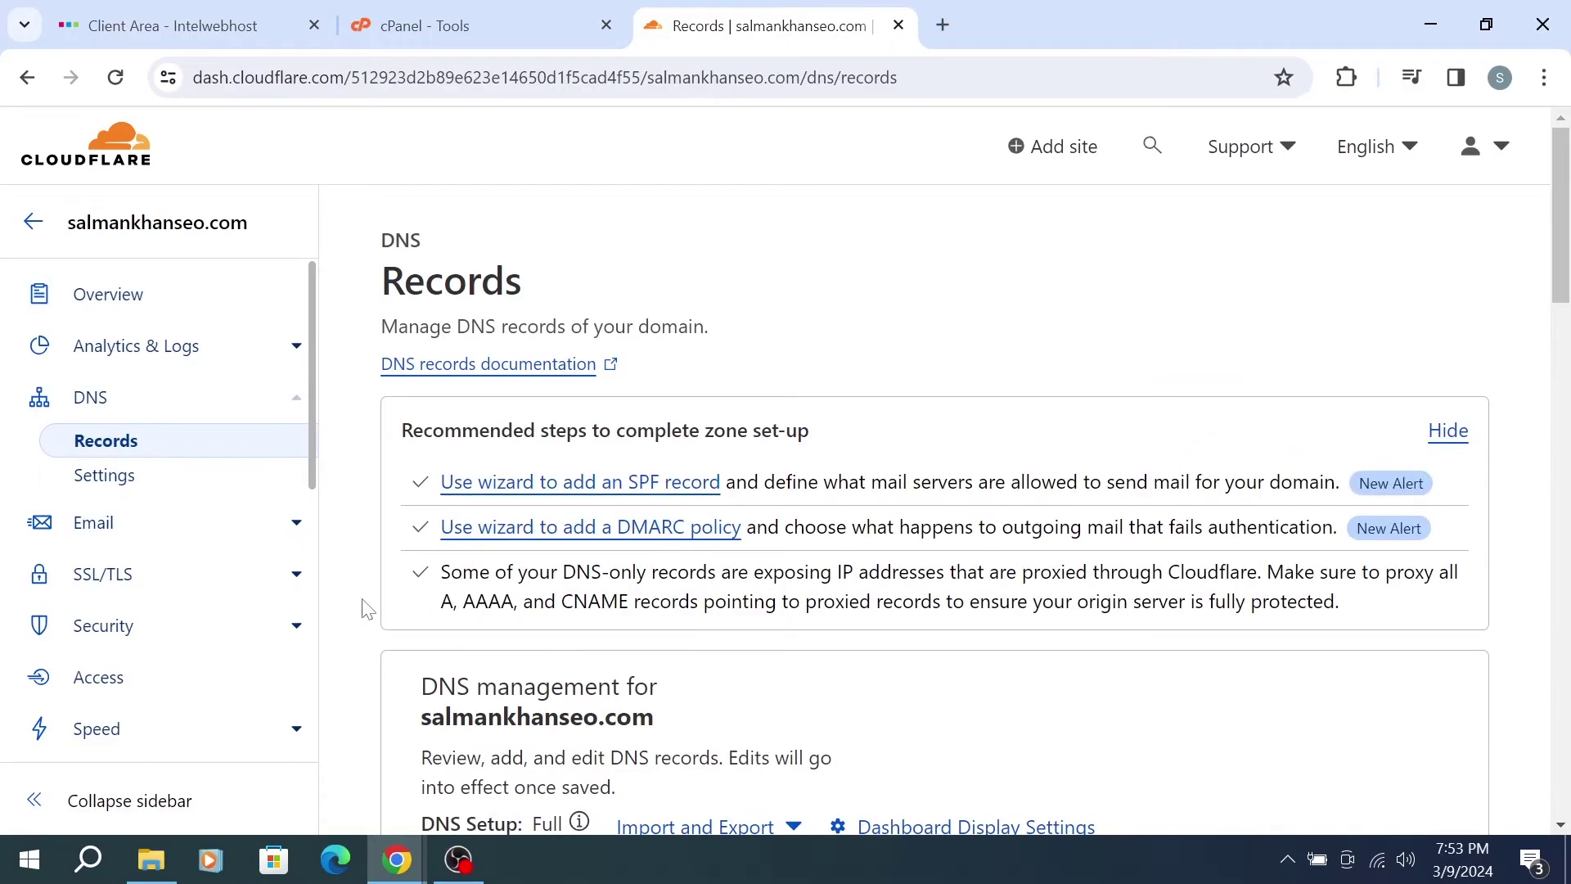
pyautogui.middleClick(366, 651)
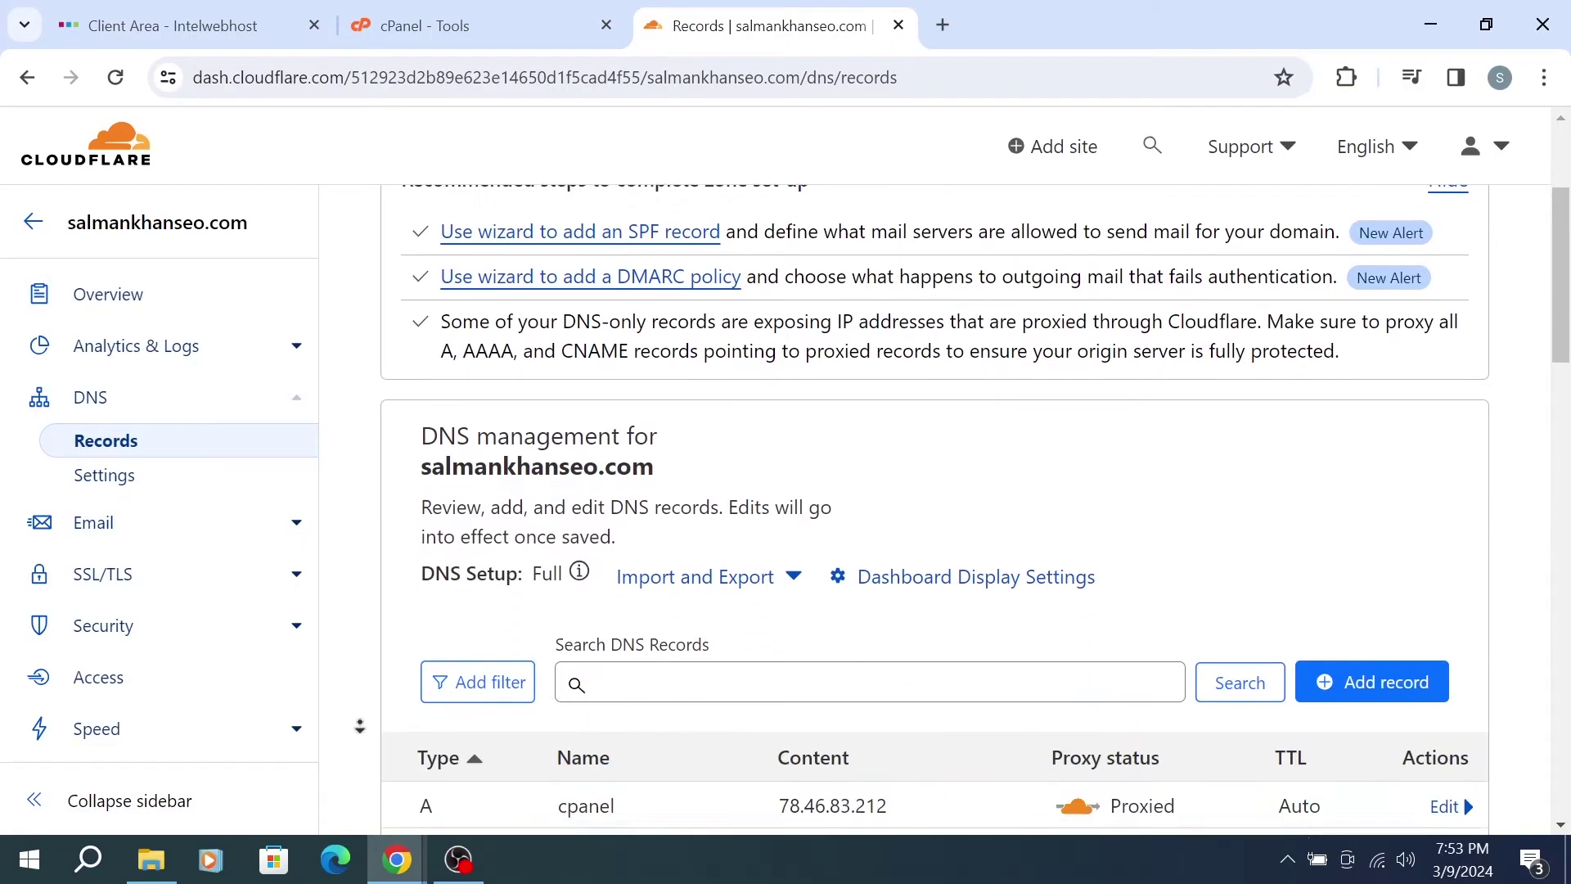
pyautogui.middleClick(365, 718)
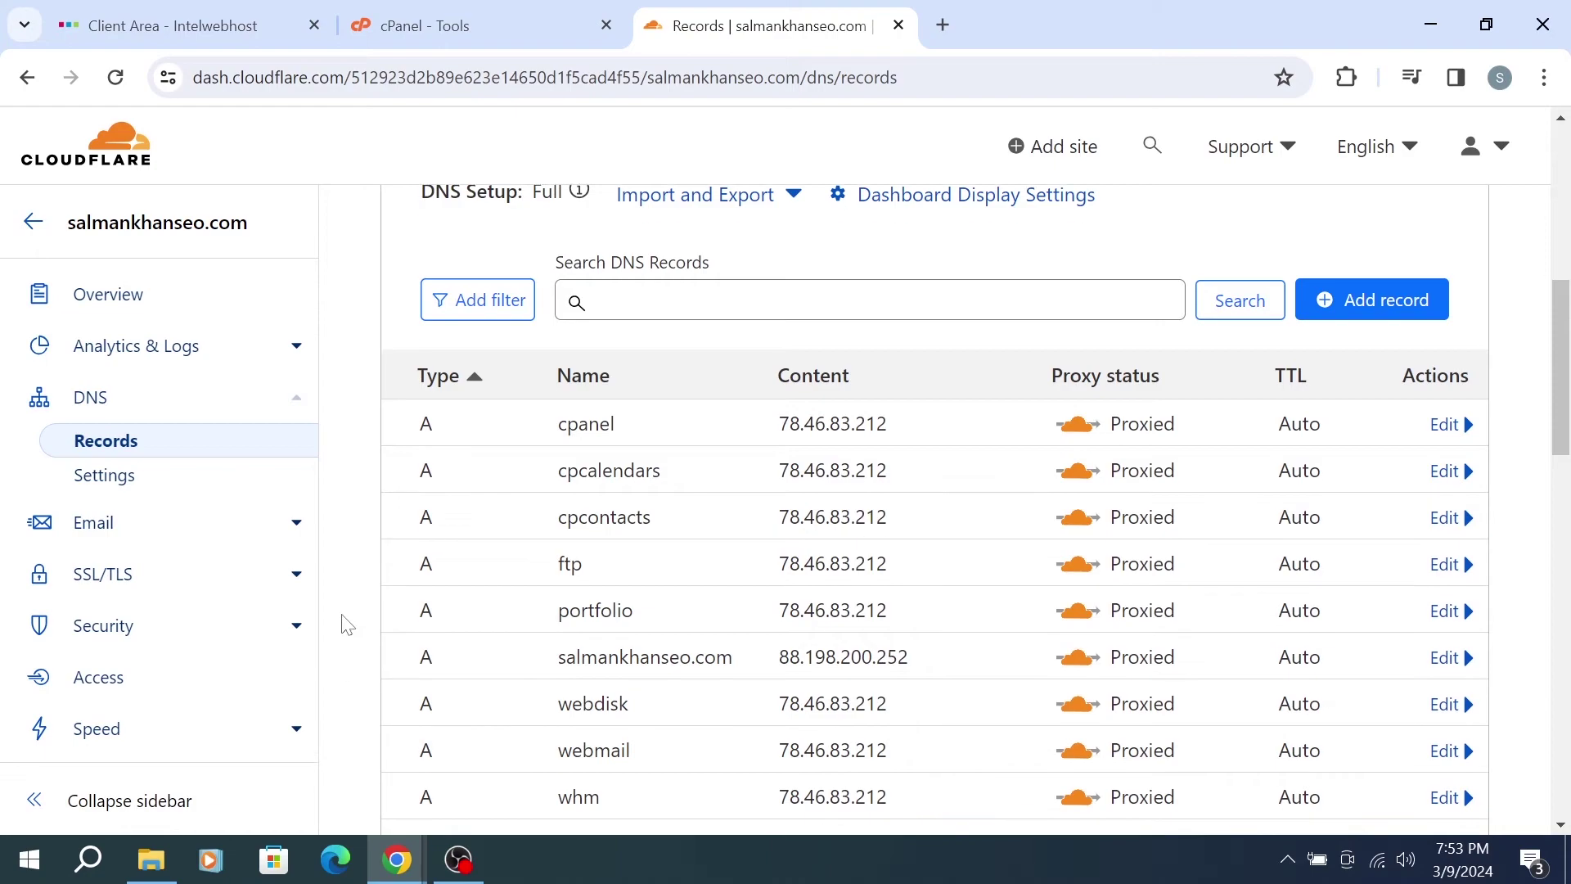
pyautogui.middleClick(360, 694)
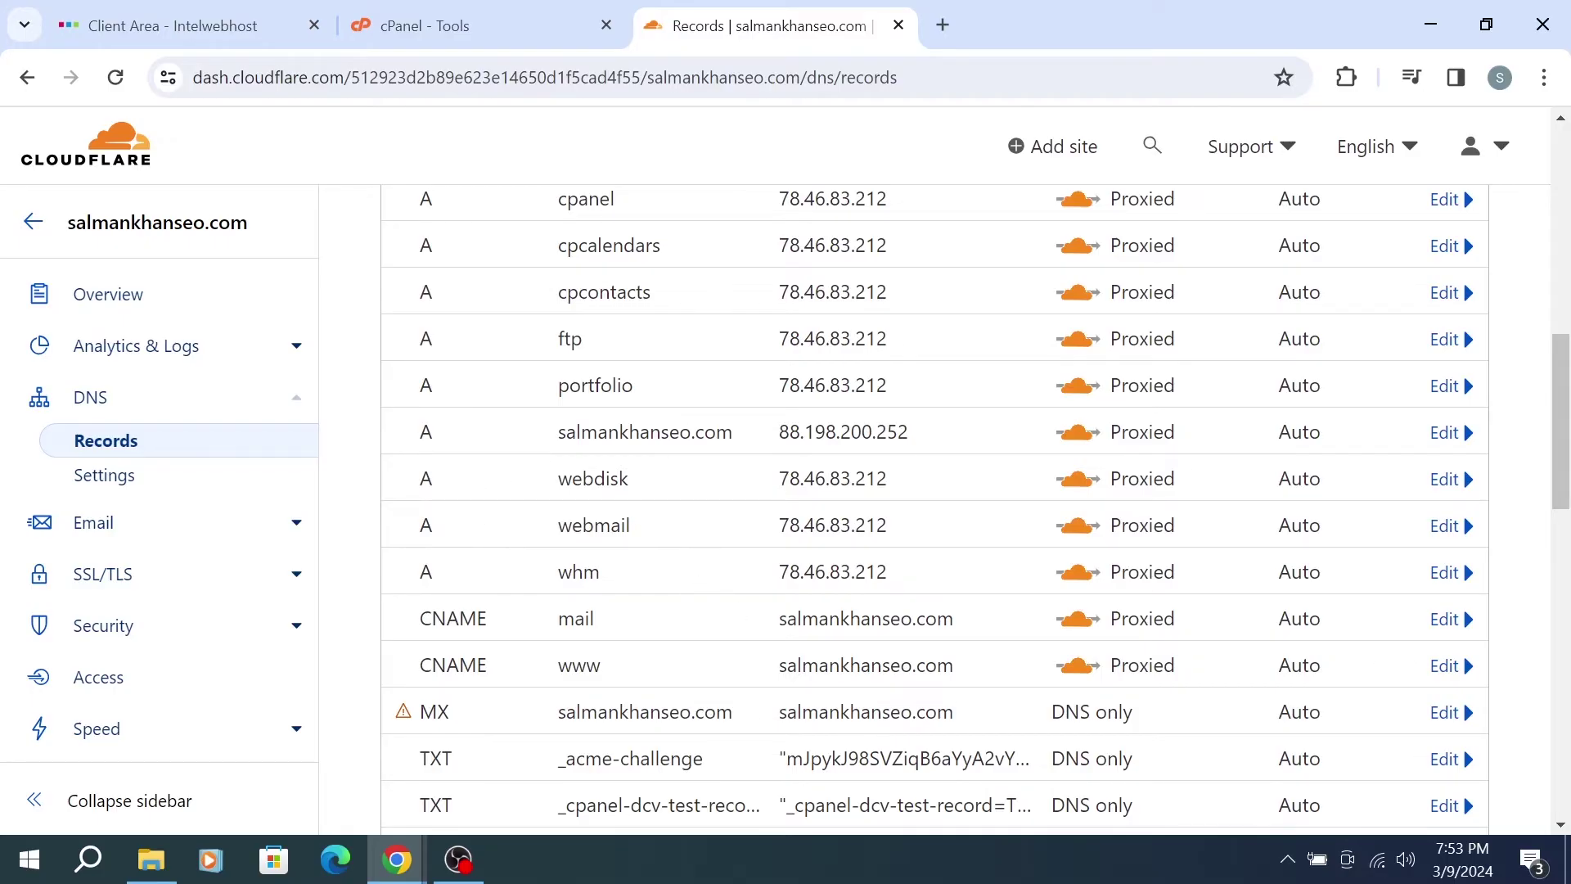
# Circle the root domain's A record name in red on a screen capture and discard the capture
pyautogui.click(1287, 859)
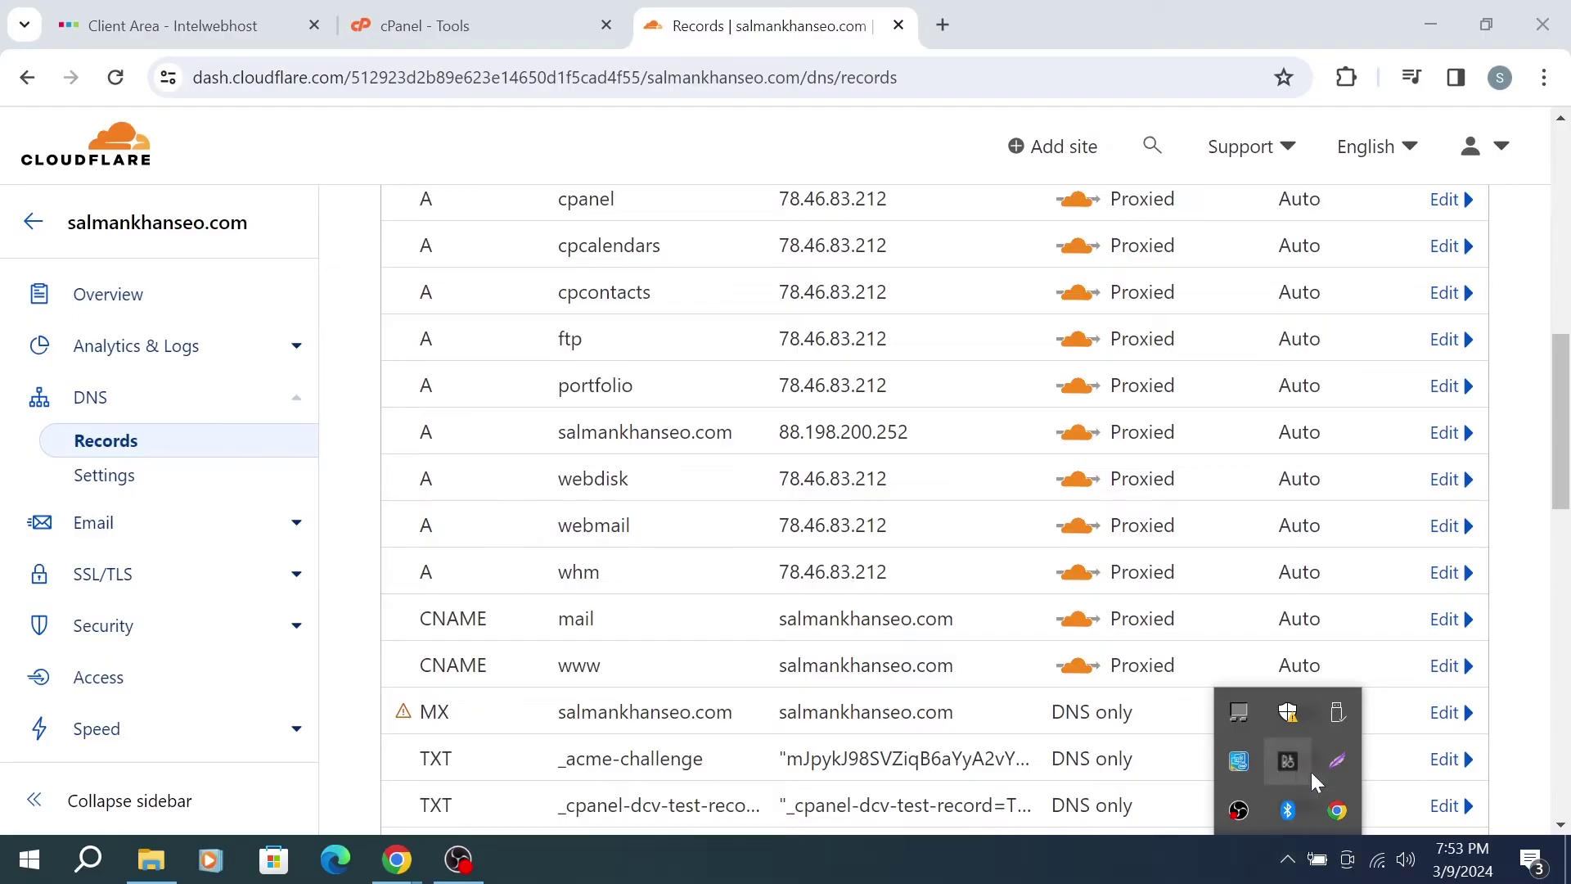
pyautogui.click(1337, 763)
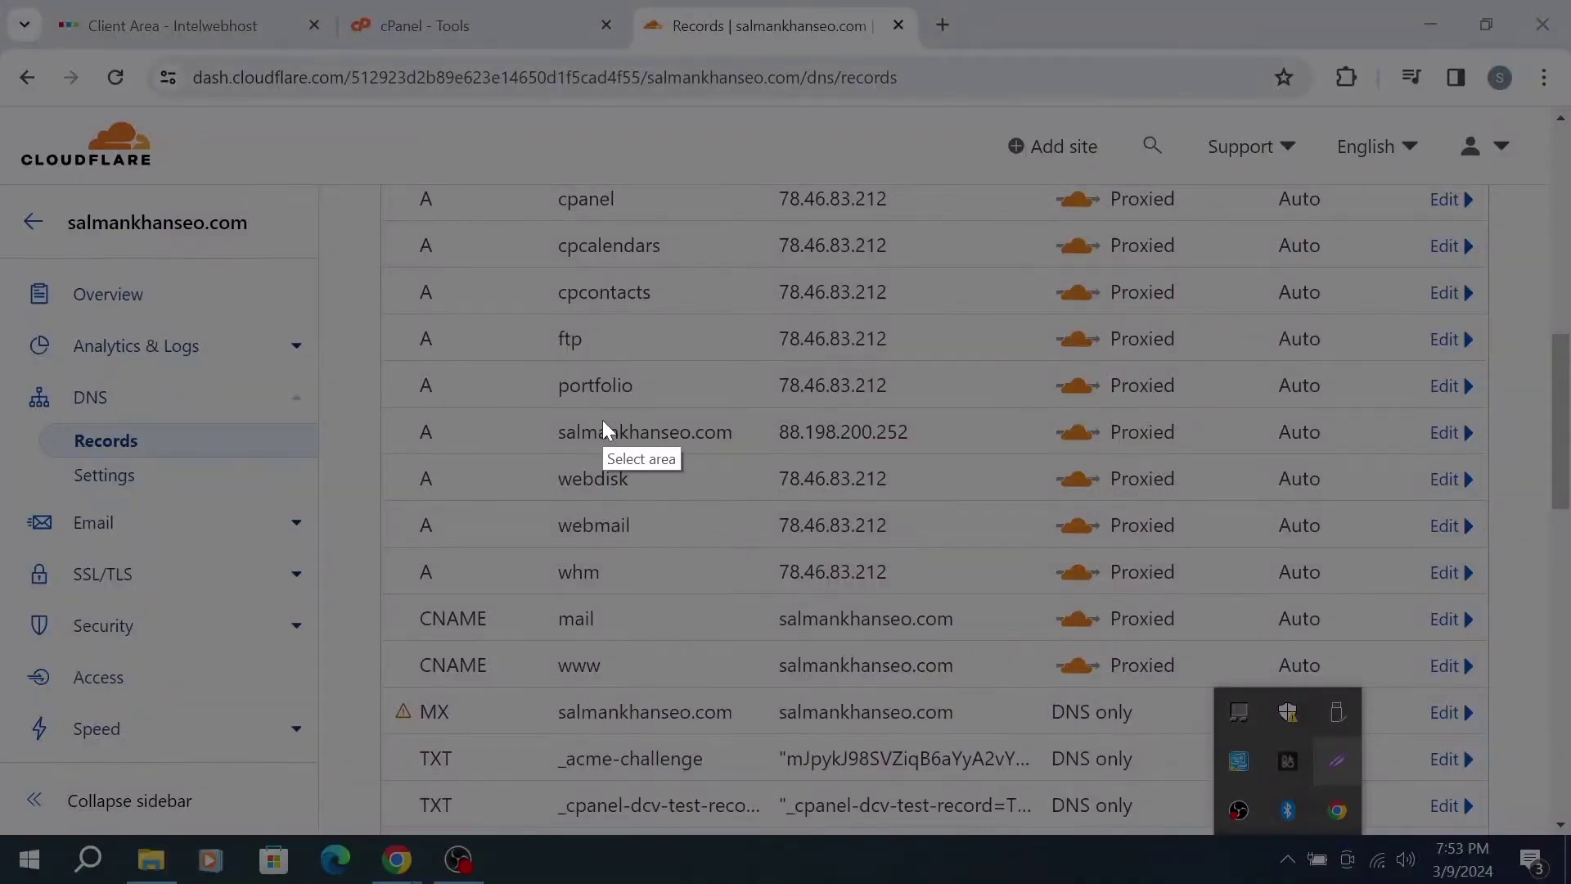
pyautogui.moveTo(406, 337)
pyautogui.mouseDown()
pyautogui.moveTo(770, 562)
pyautogui.moveTo(780, 592)
pyautogui.mouseUp()
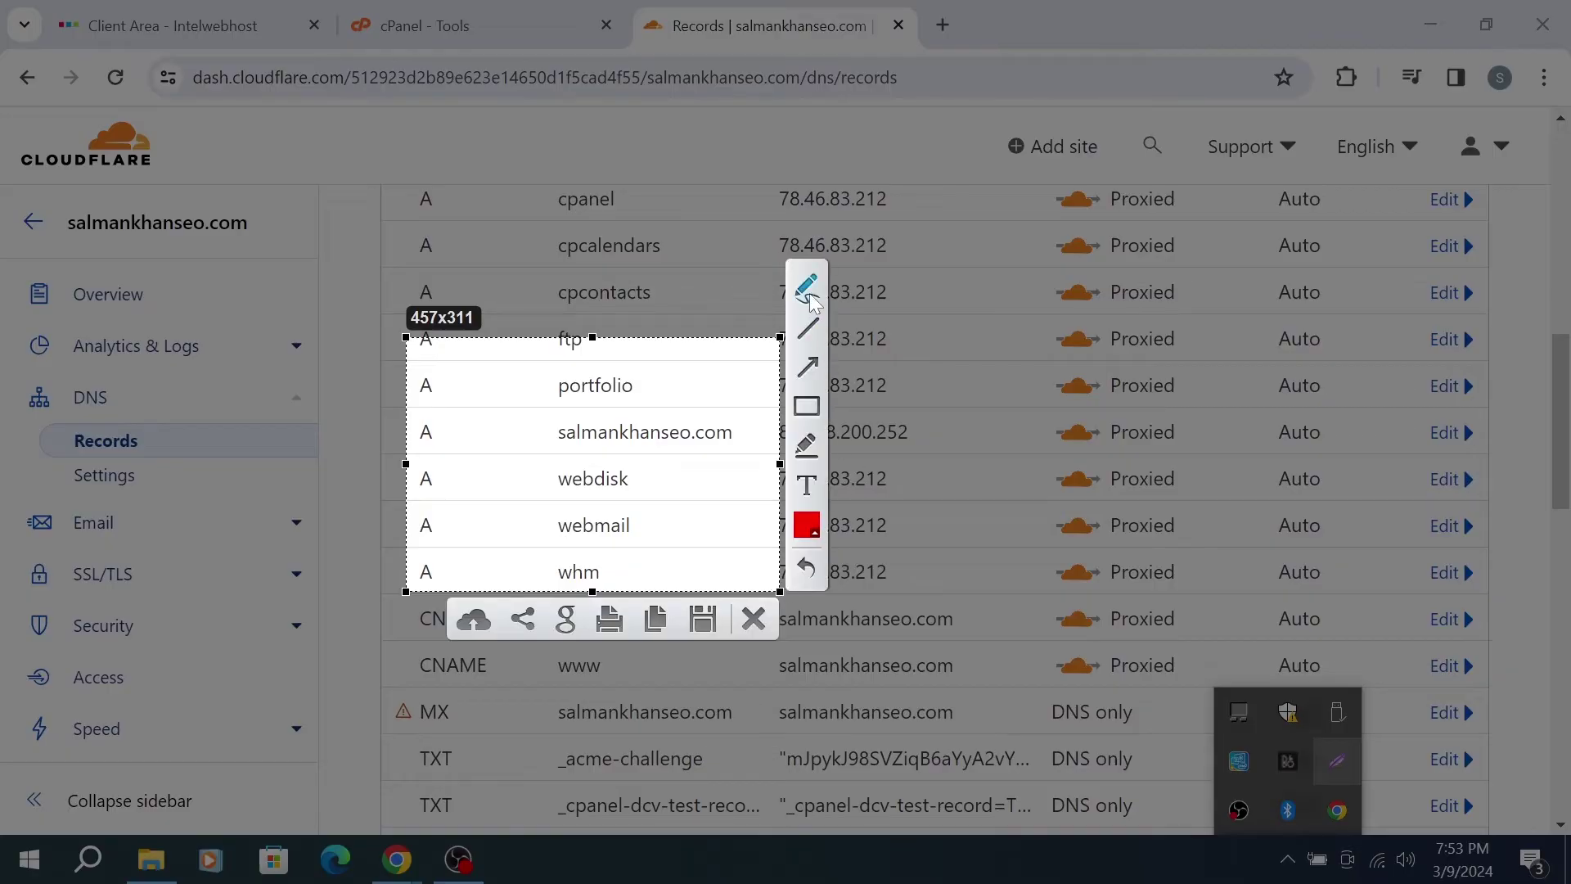
pyautogui.moveTo(534, 452)
pyautogui.mouseDown()
pyautogui.moveTo(749, 432)
pyautogui.moveTo(573, 383)
pyautogui.moveTo(532, 449)
pyautogui.mouseUp()
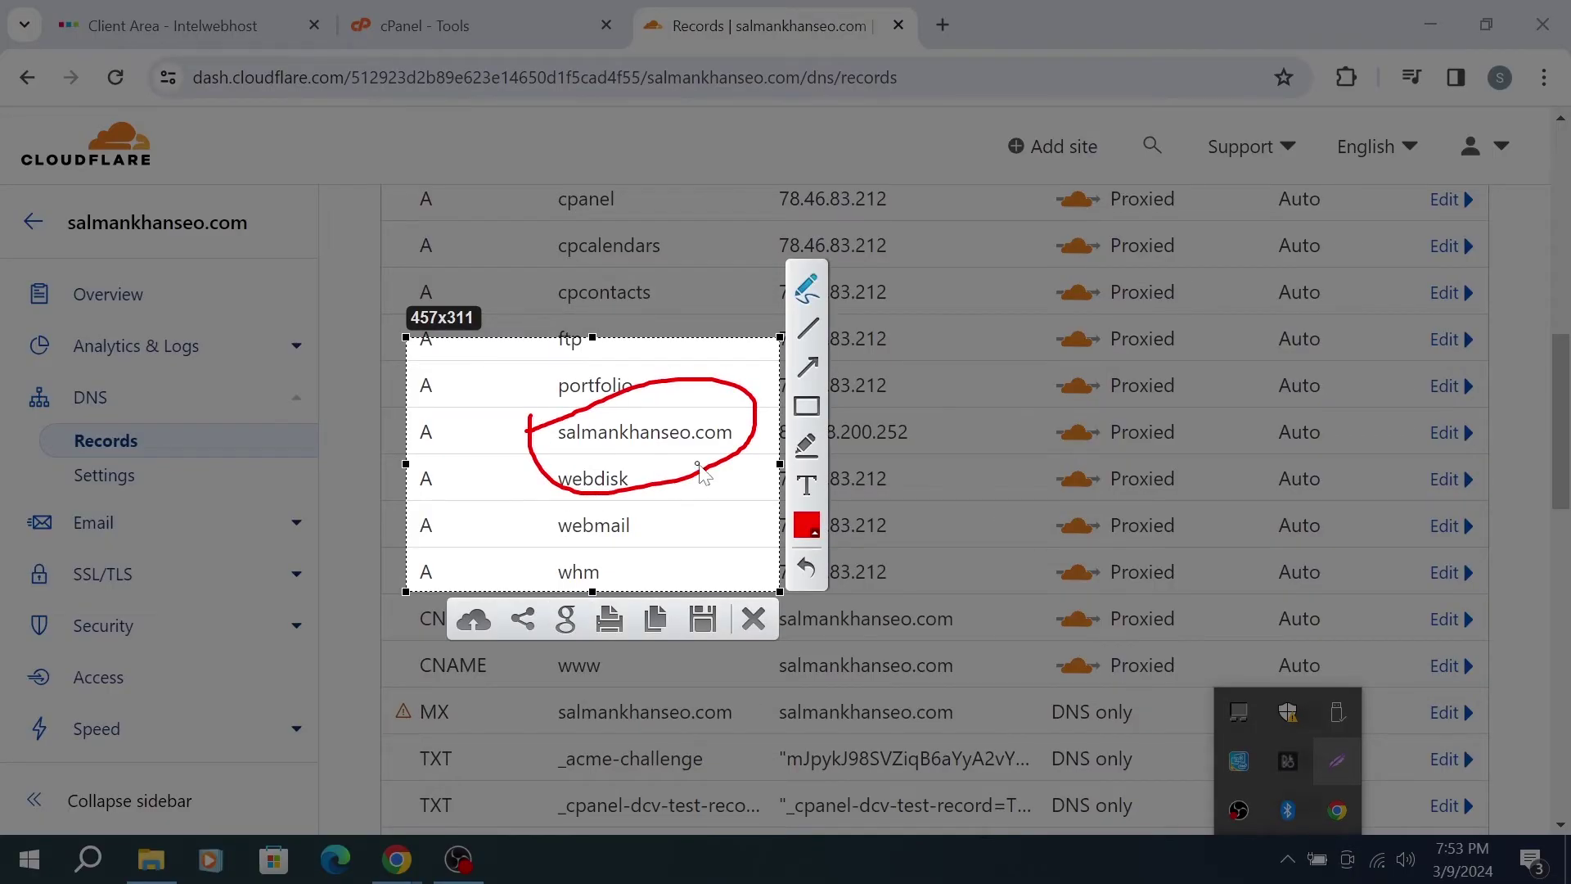
pyautogui.rightClick(741, 489)
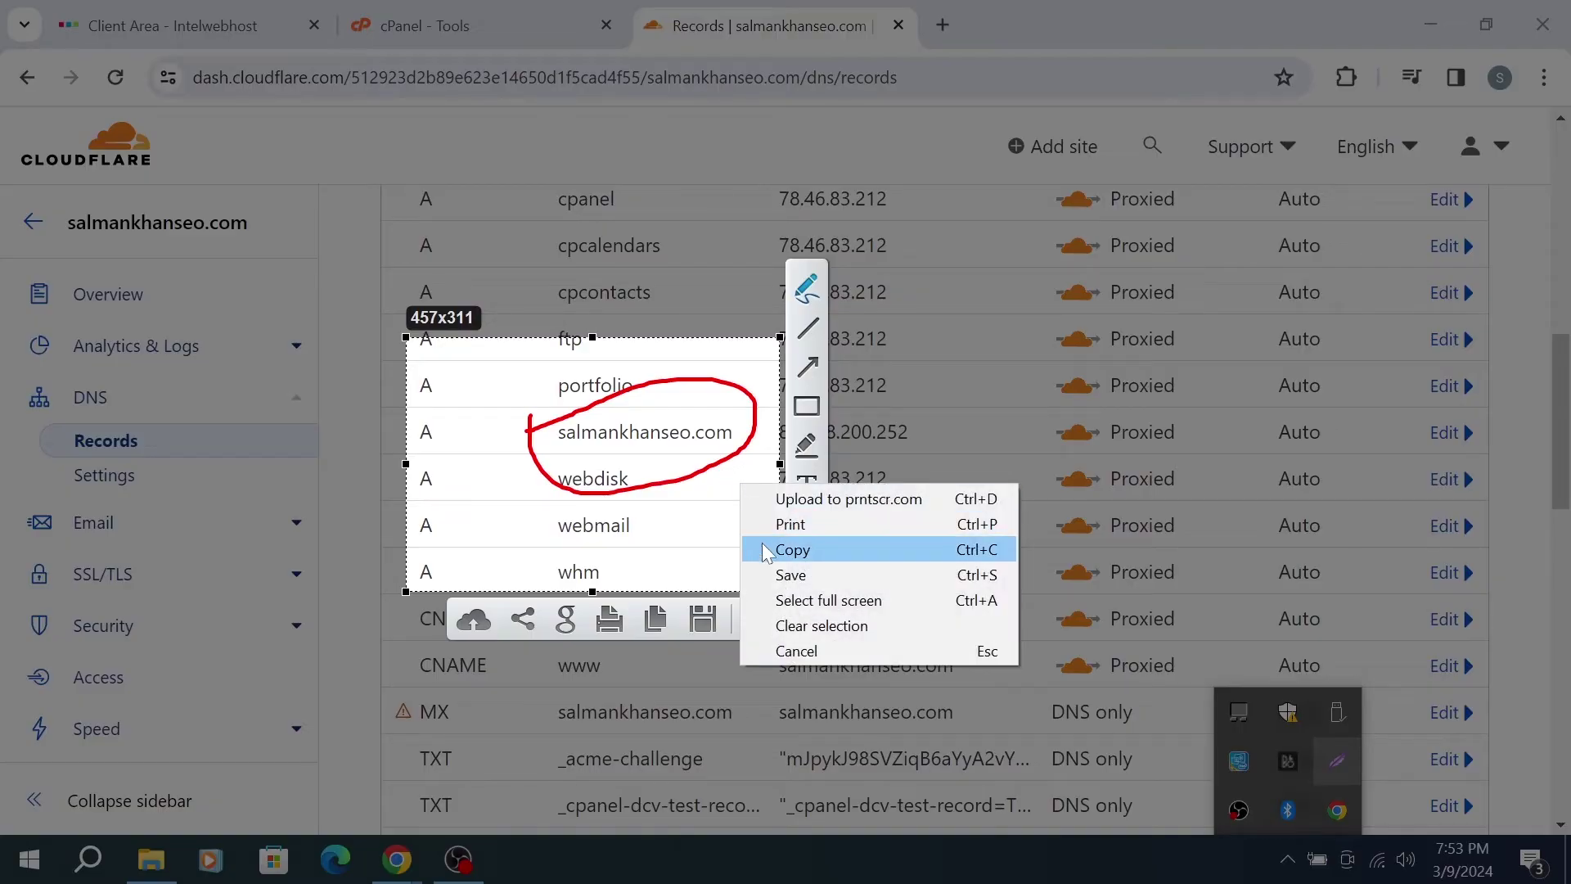
pyautogui.click(787, 652)
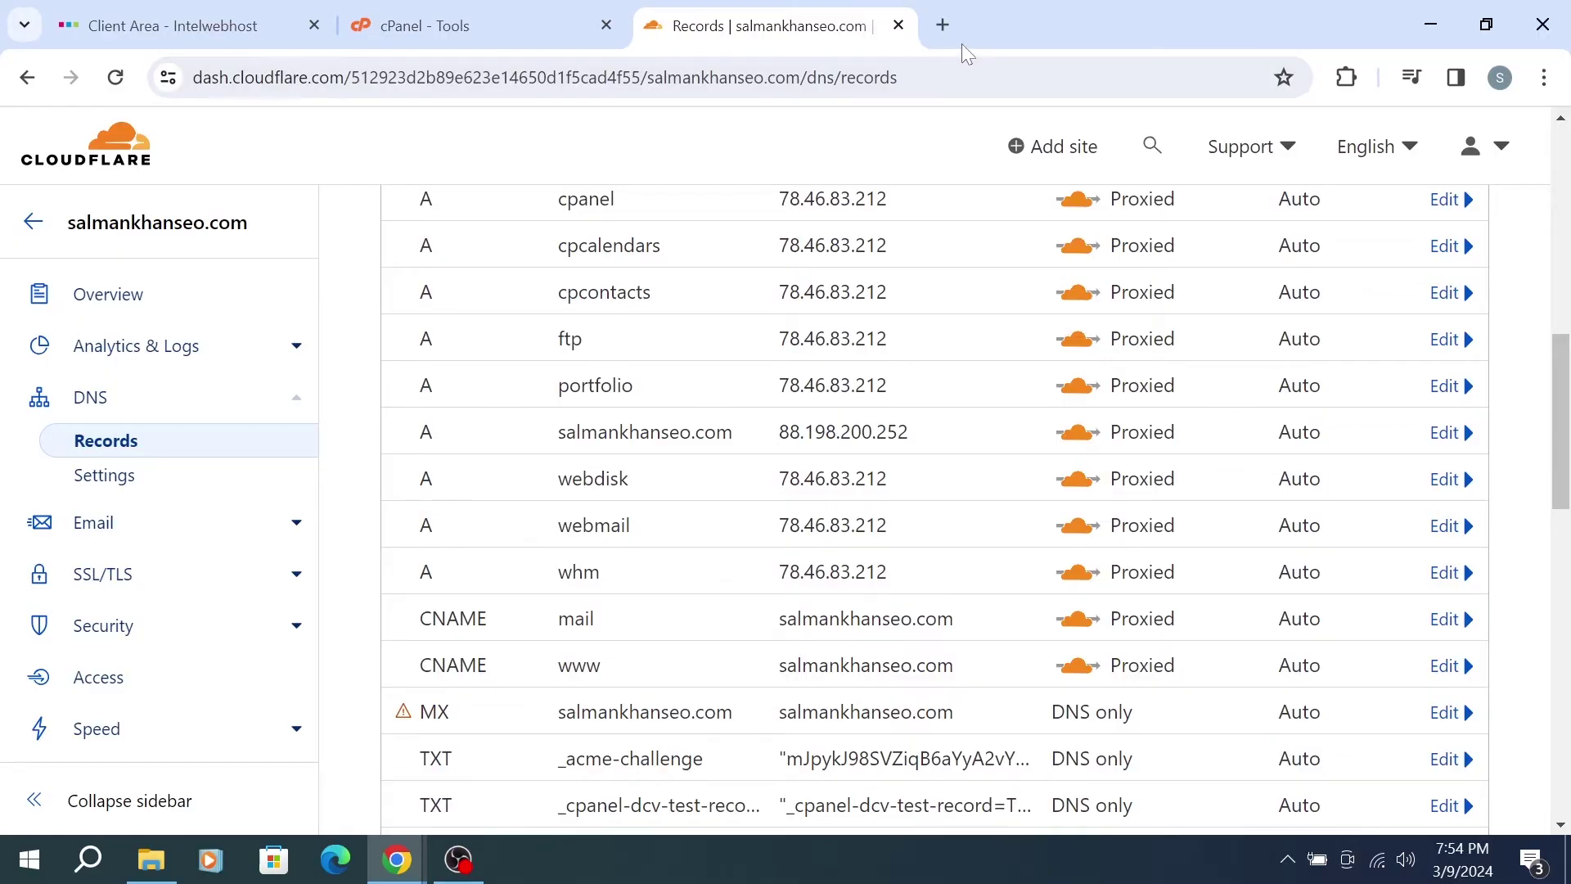
# Open the root domain's A record for editing and go to its IPv4 address
pyautogui.moveTo(962, 43); pyautogui.dragTo(532, 91)
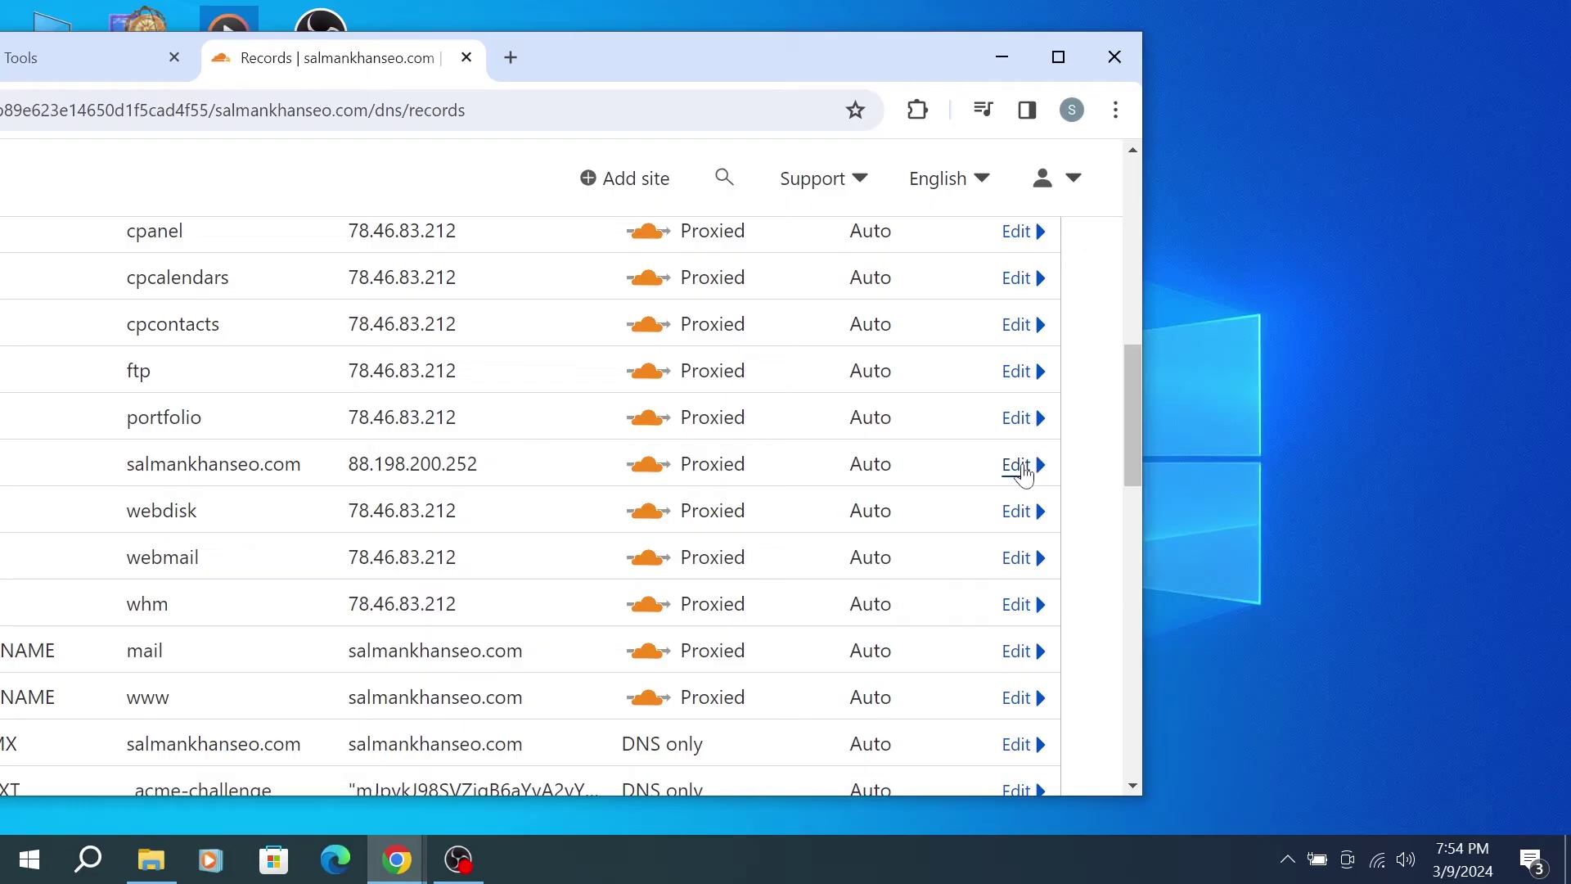
pyautogui.click(1019, 466)
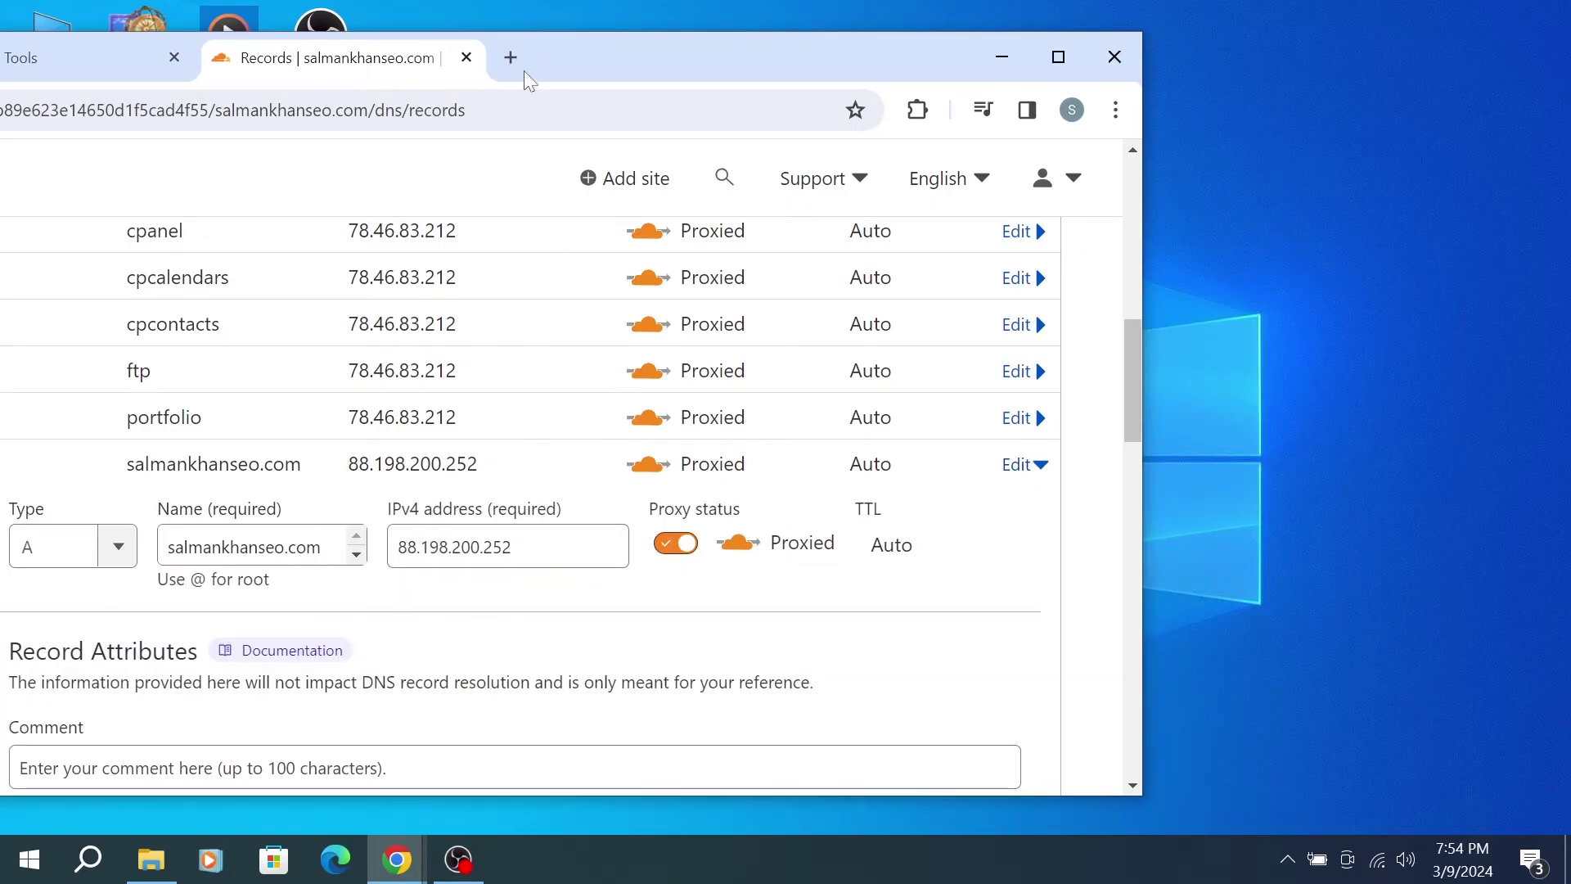
pyautogui.moveTo(544, 64); pyautogui.dragTo(734, 32)
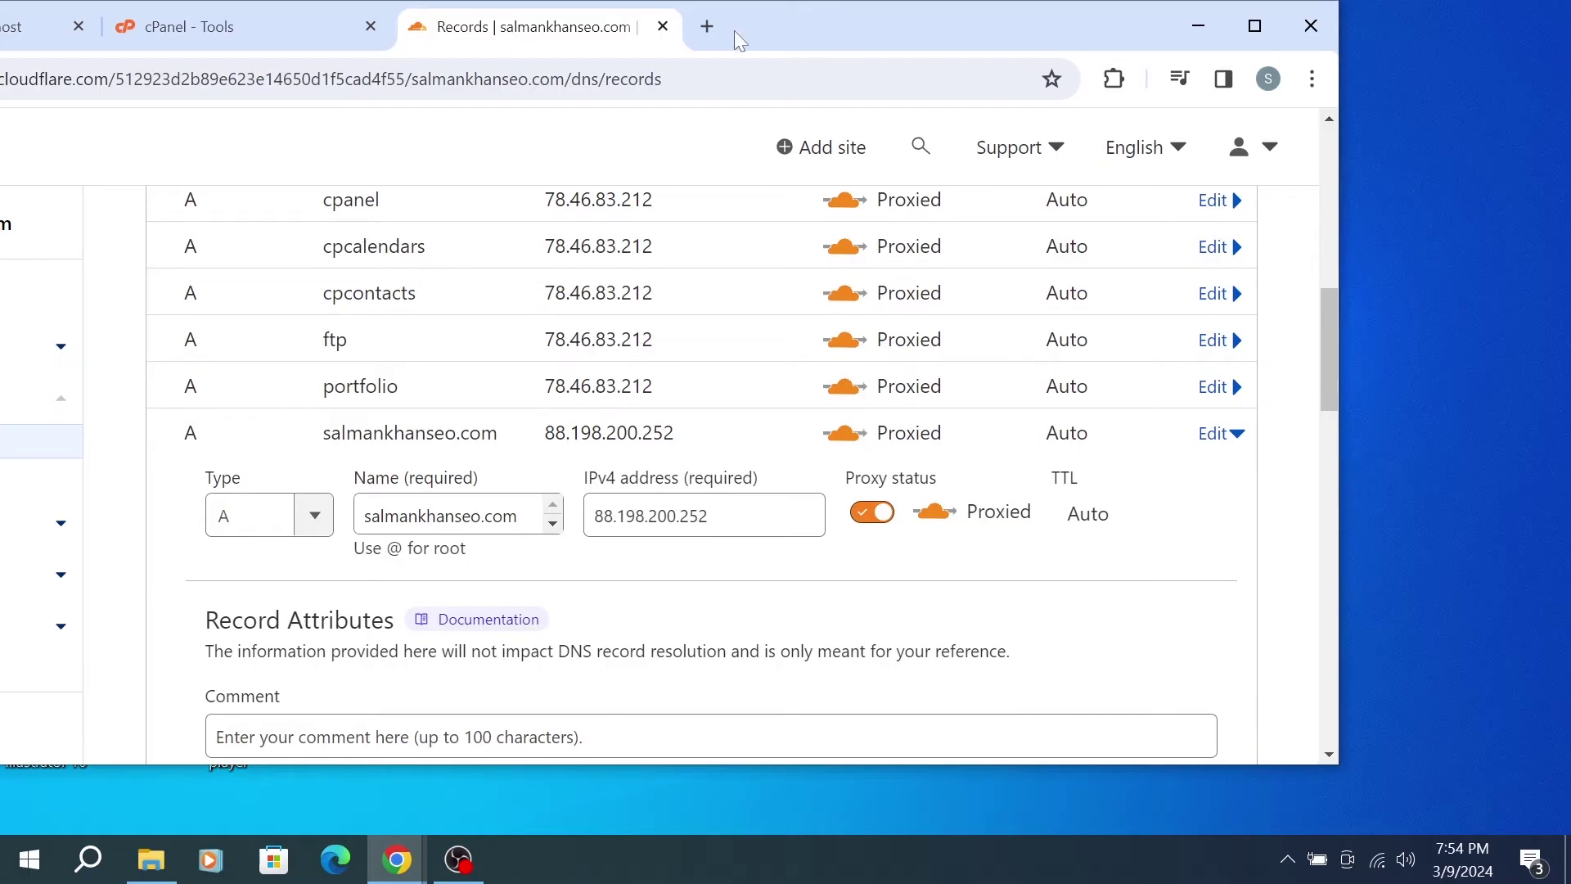
pyautogui.click(649, 501)
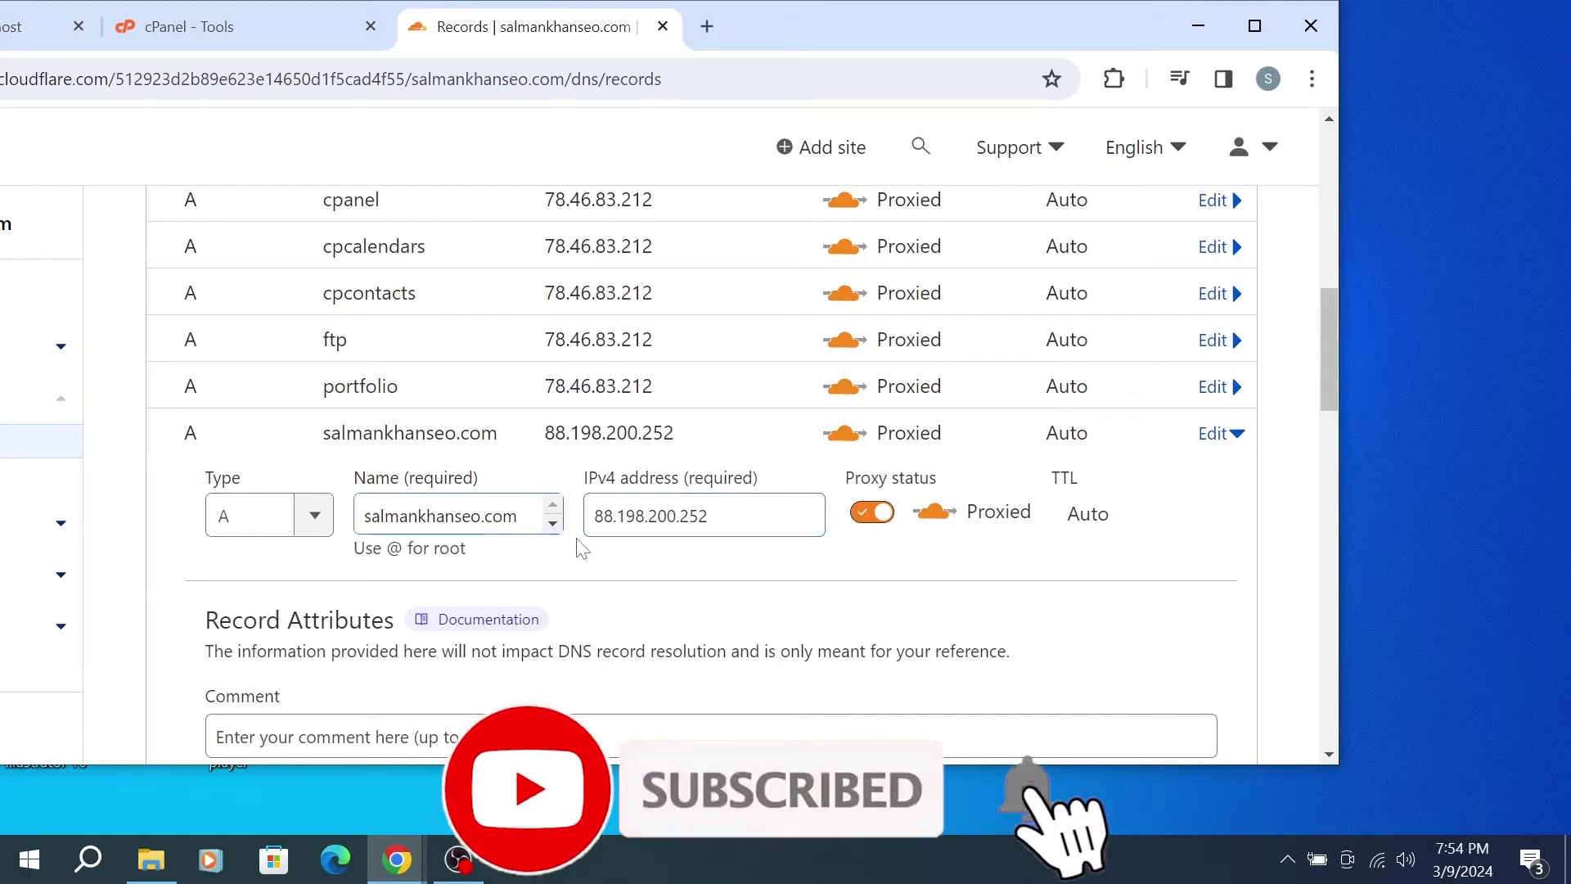
# Switch to cPanel and look up the Shared IP Address in the account's general information
pyautogui.click(270, 26)
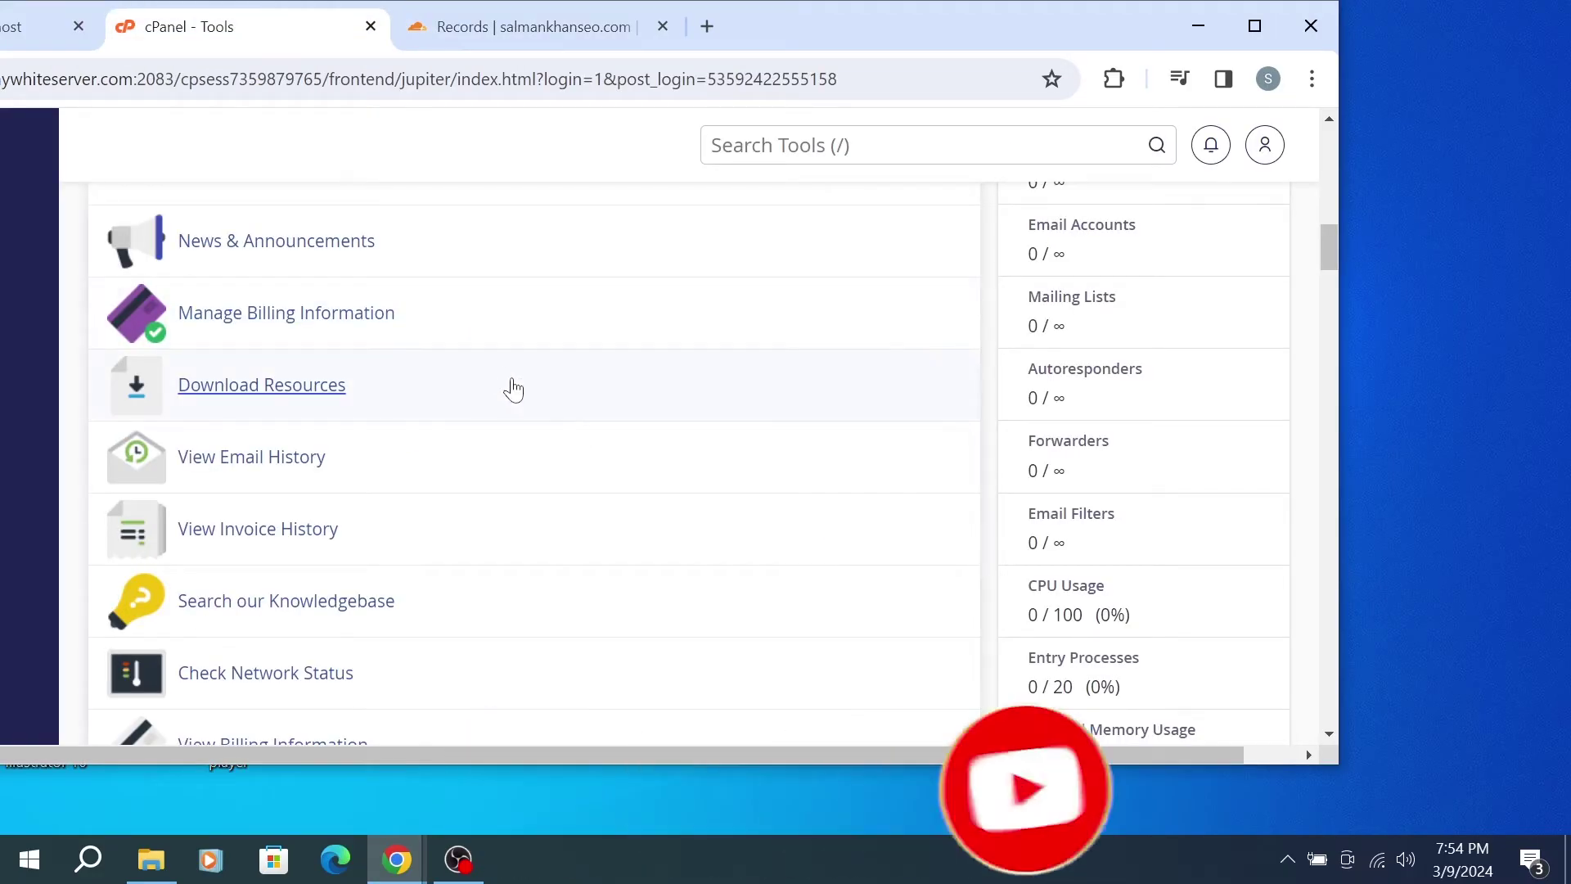
pyautogui.scroll(3, 505, 410)
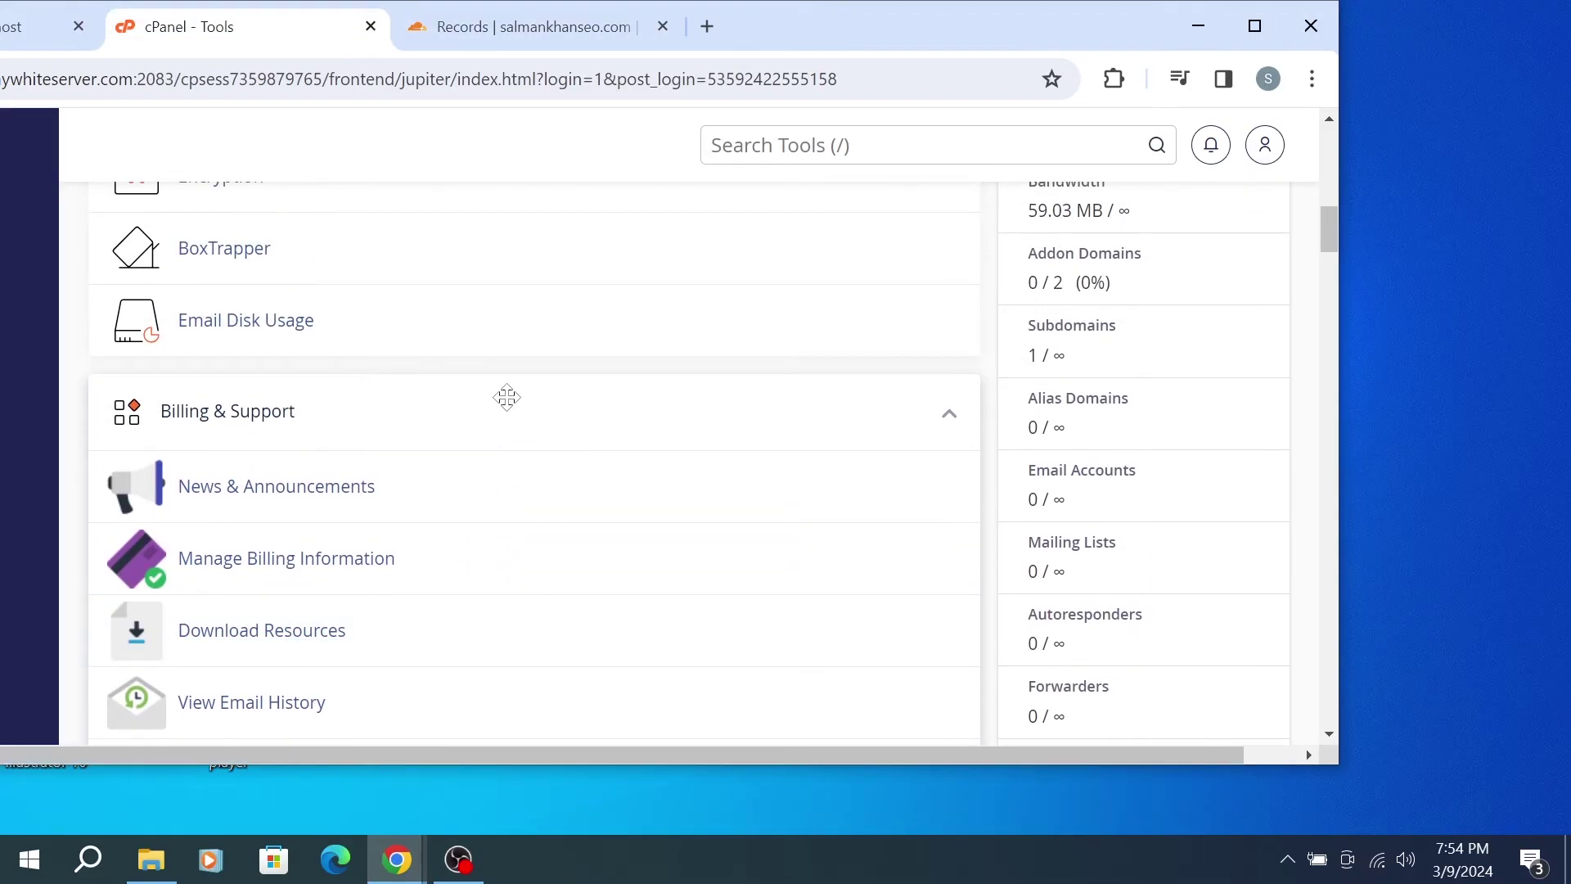
pyautogui.click(33, 24)
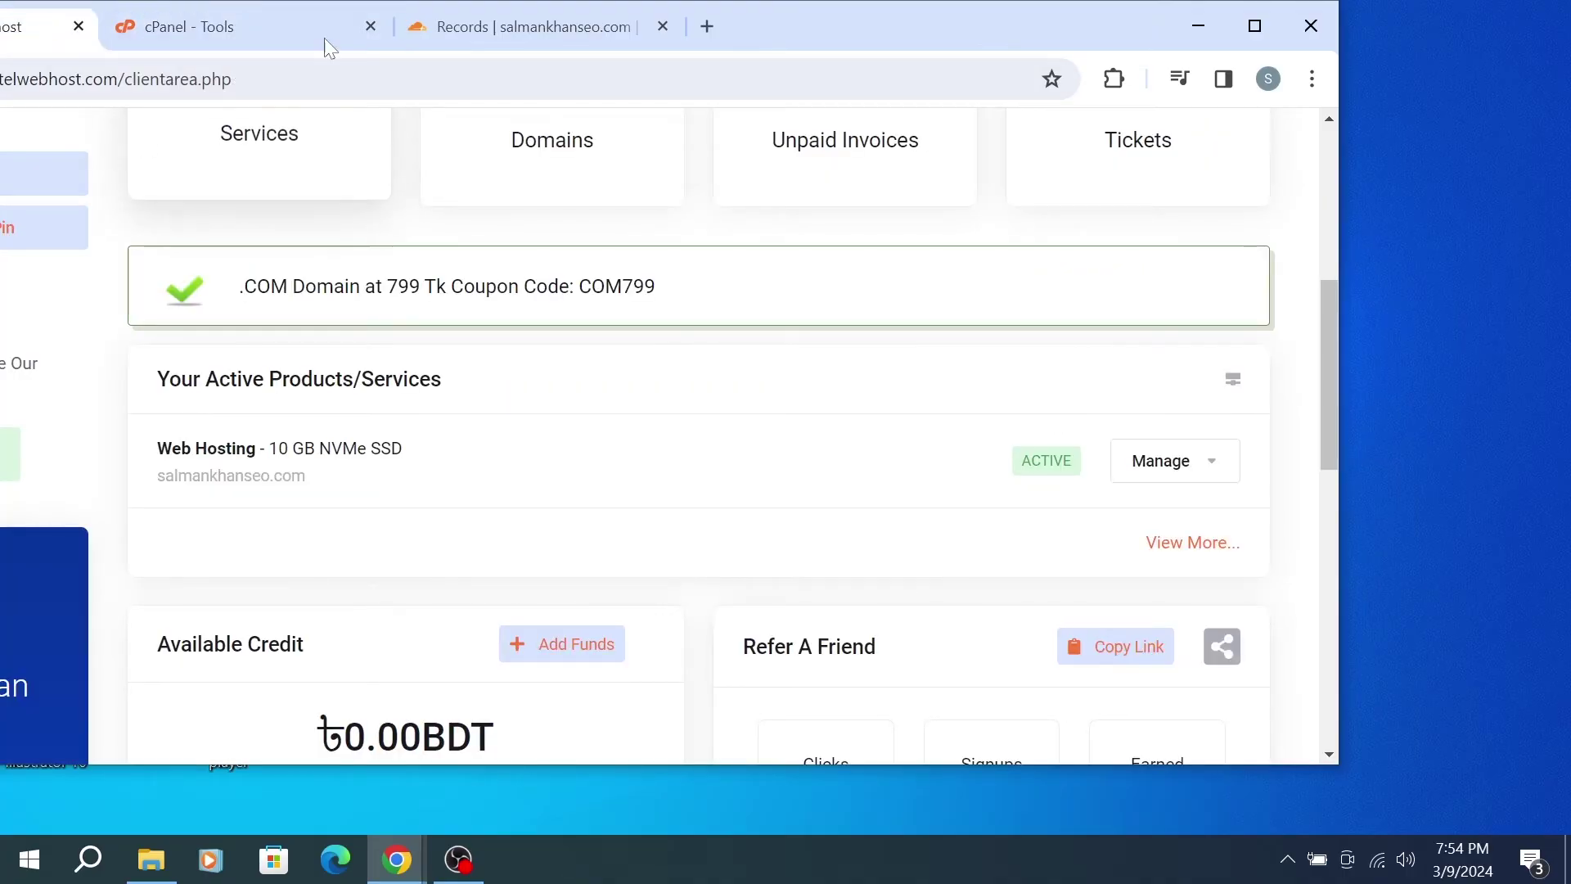
pyautogui.click(315, 19)
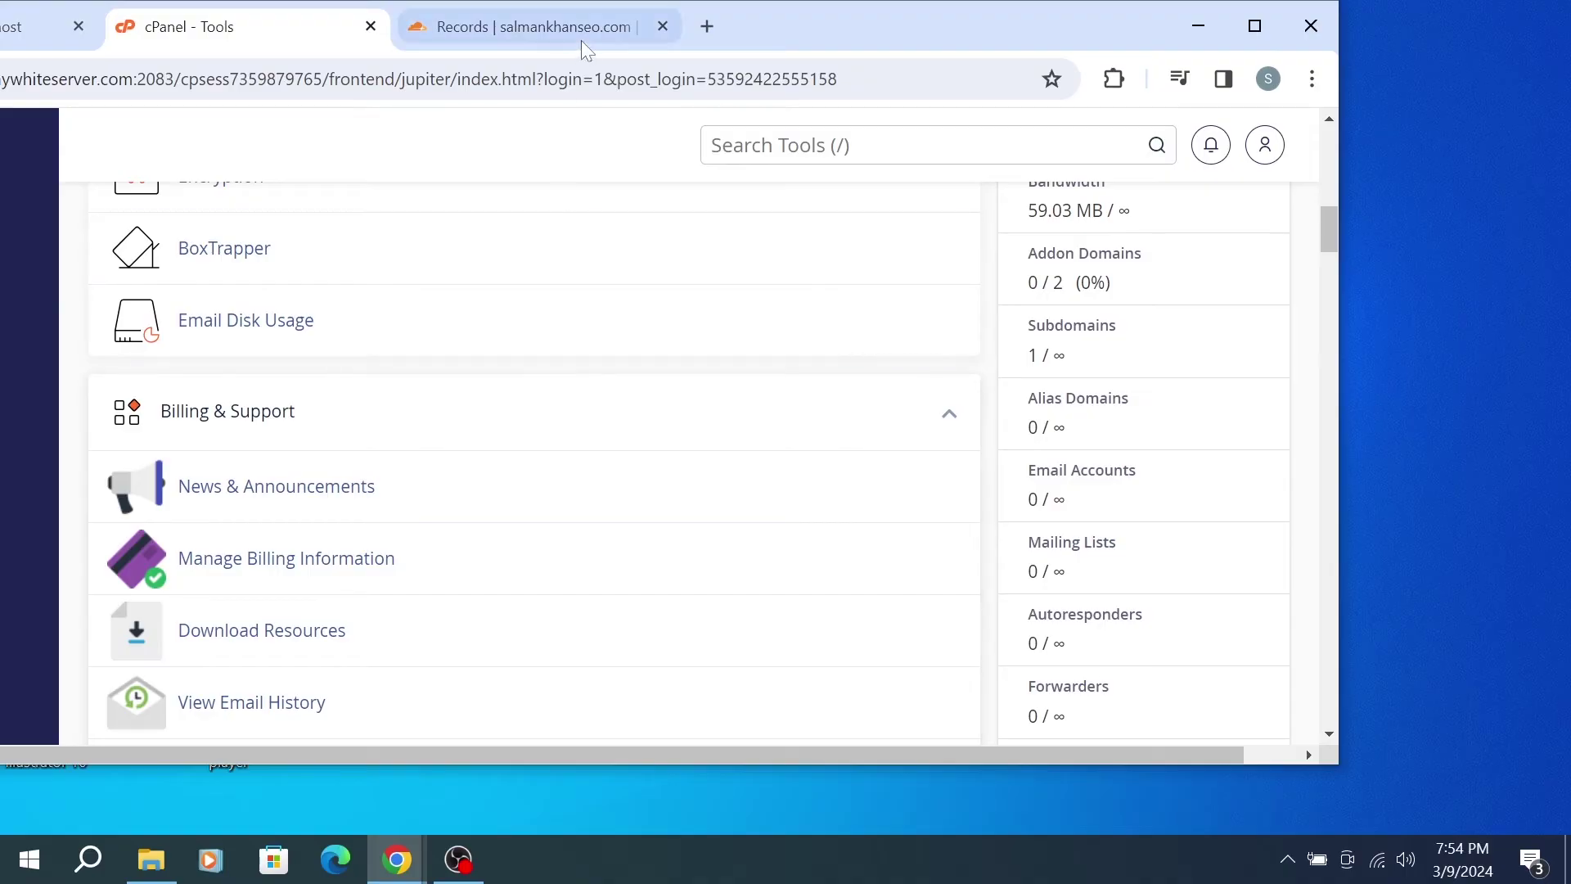
pyautogui.moveTo(797, 29); pyautogui.dragTo(445, 99)
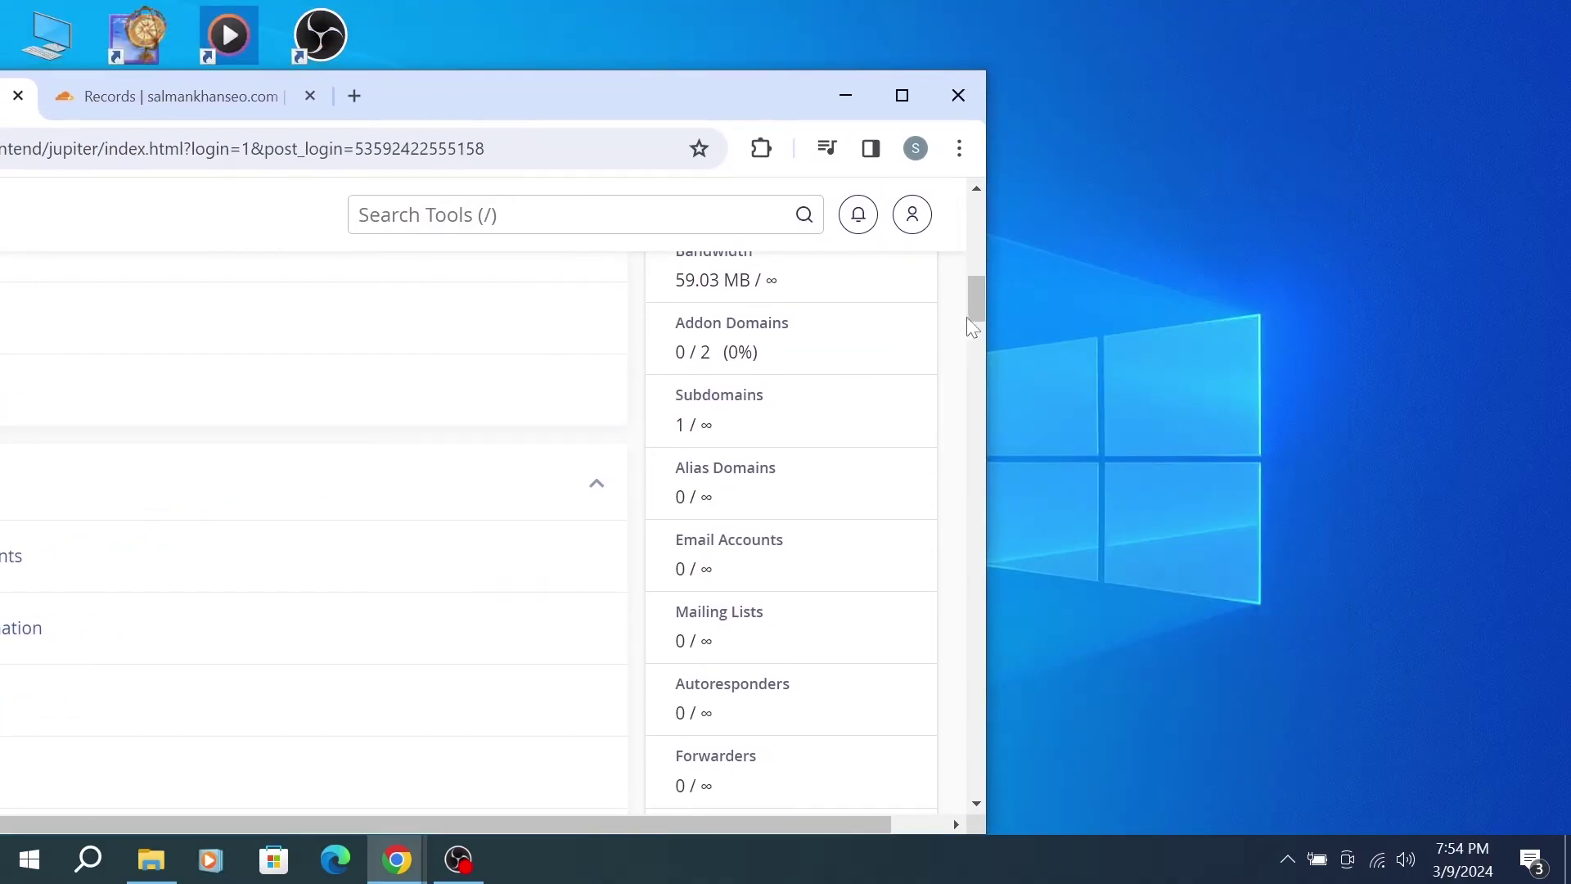
pyautogui.moveTo(970, 317); pyautogui.dragTo(959, 260)
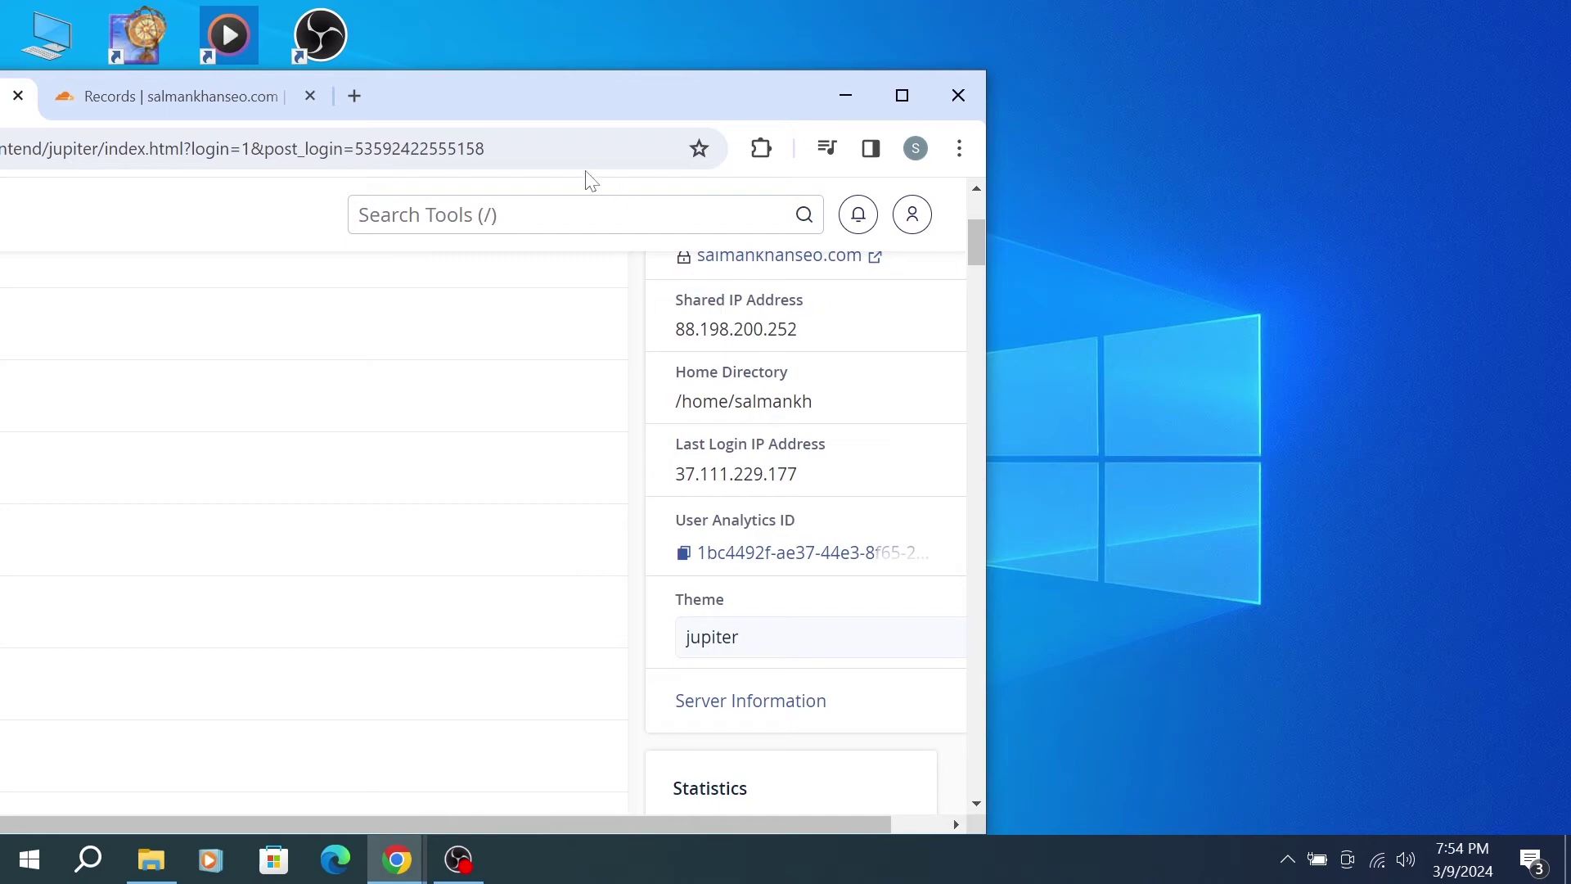
pyautogui.moveTo(435, 114); pyautogui.dragTo(546, 114)
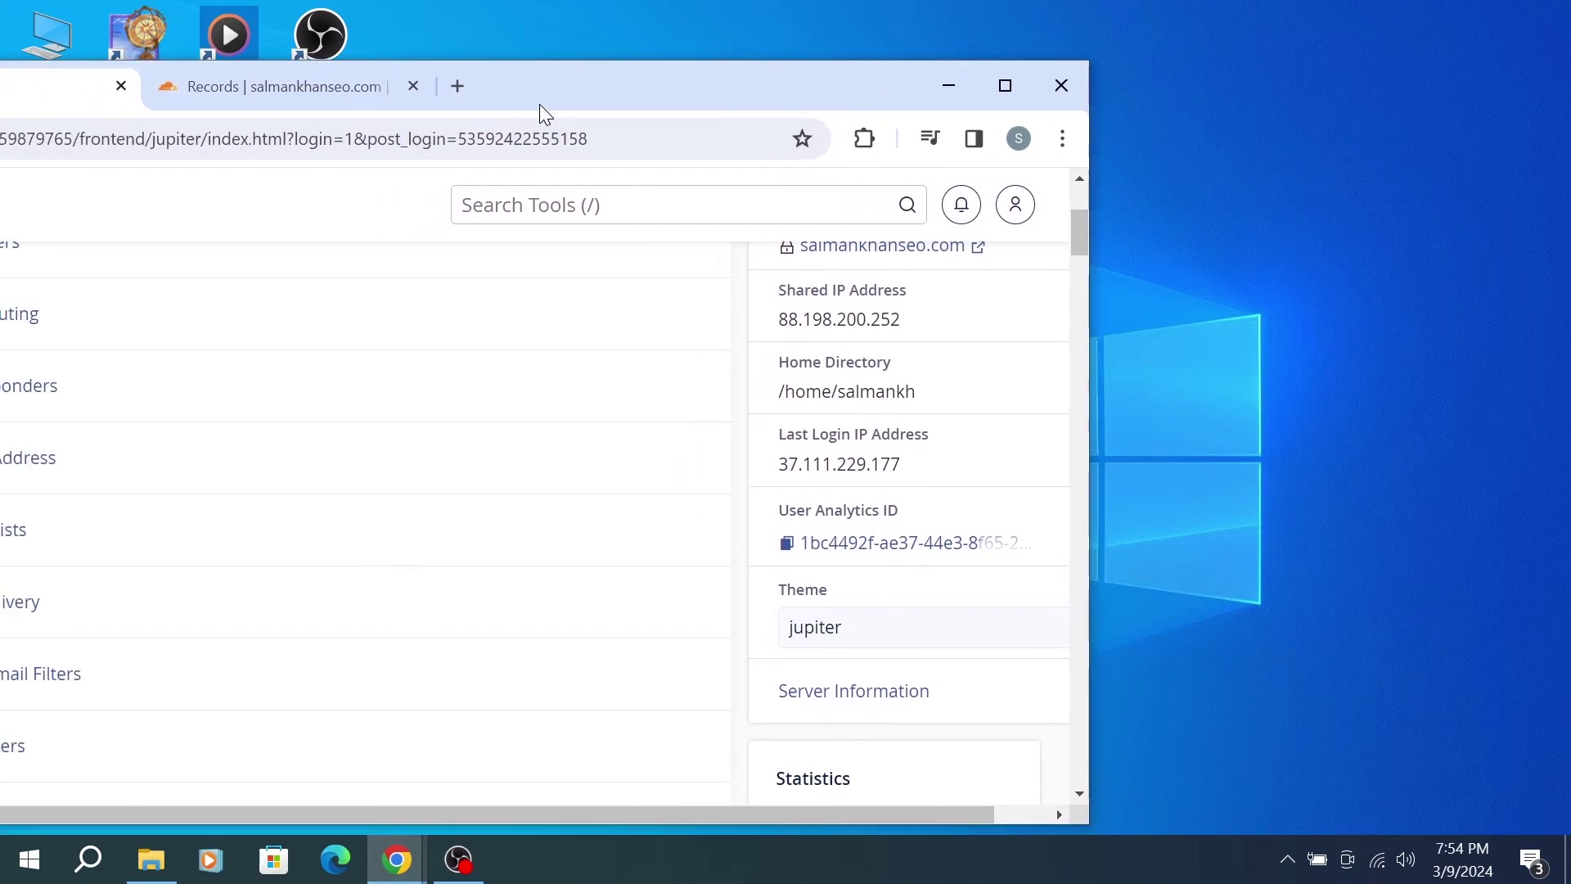
# Return to the root domain's A record in Cloudflare and check its IPv4 address against cPanel's shared IP
pyautogui.click(354, 90)
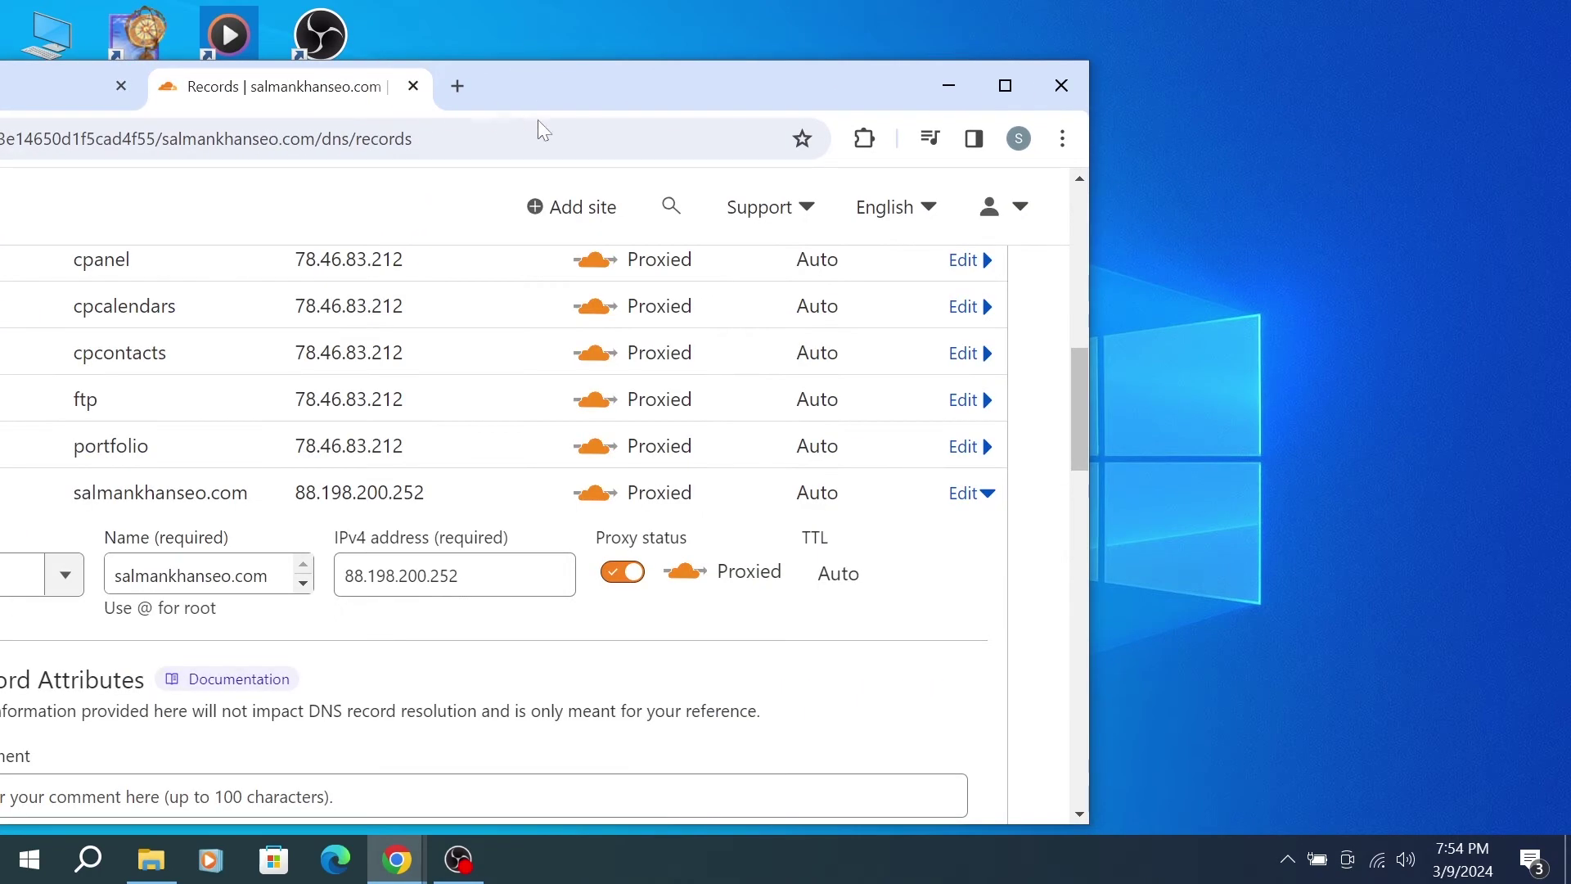
pyautogui.moveTo(606, 90); pyautogui.dragTo(784, 67)
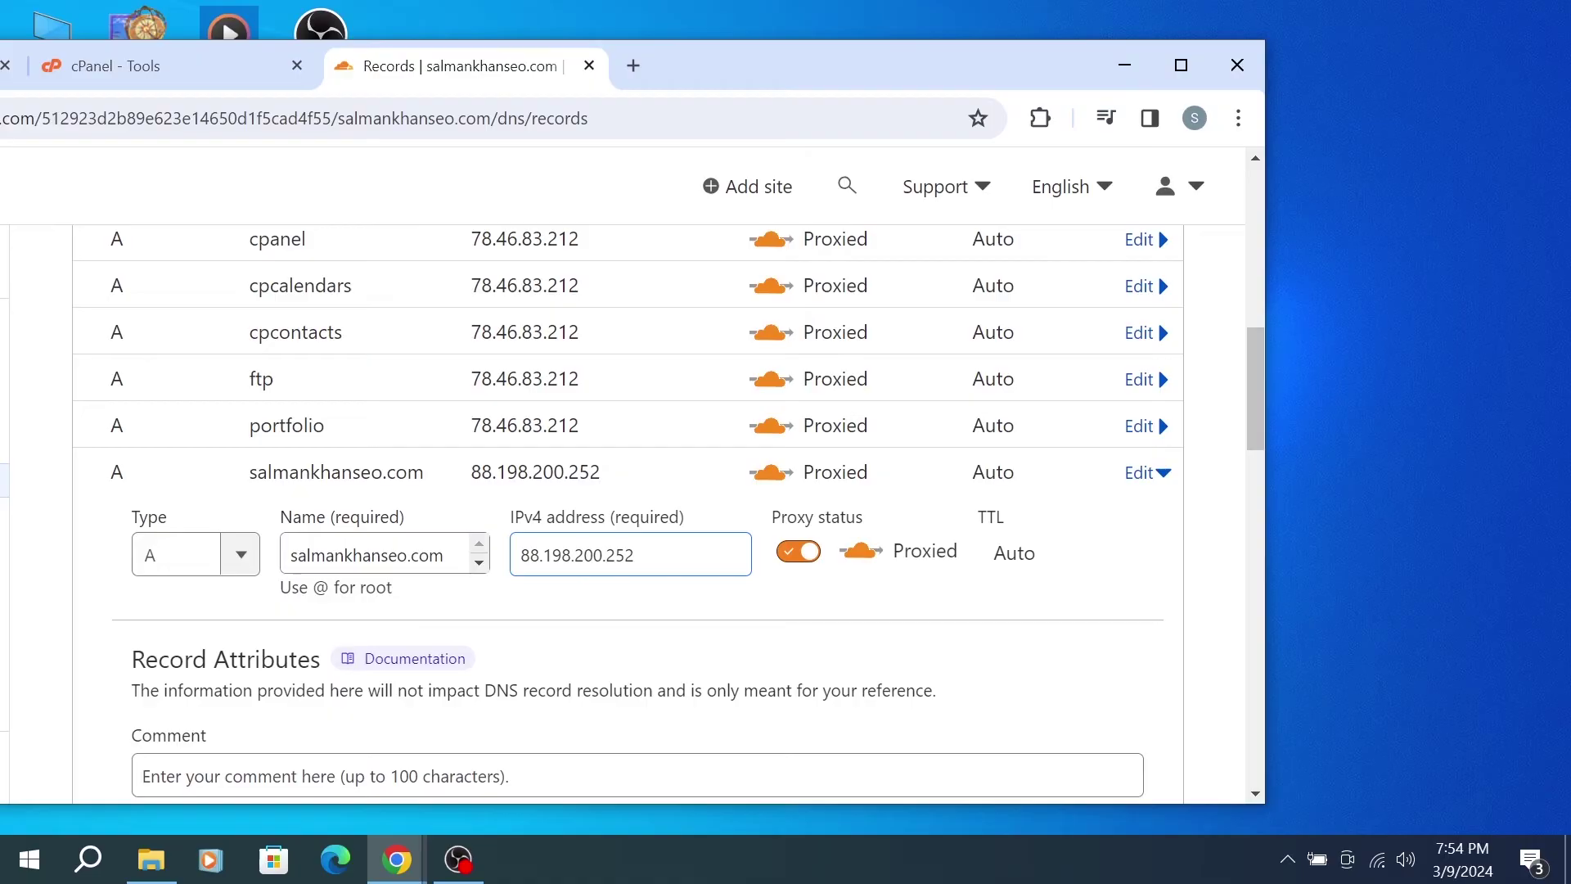
pyautogui.moveTo(646, 556); pyautogui.dragTo(519, 555)
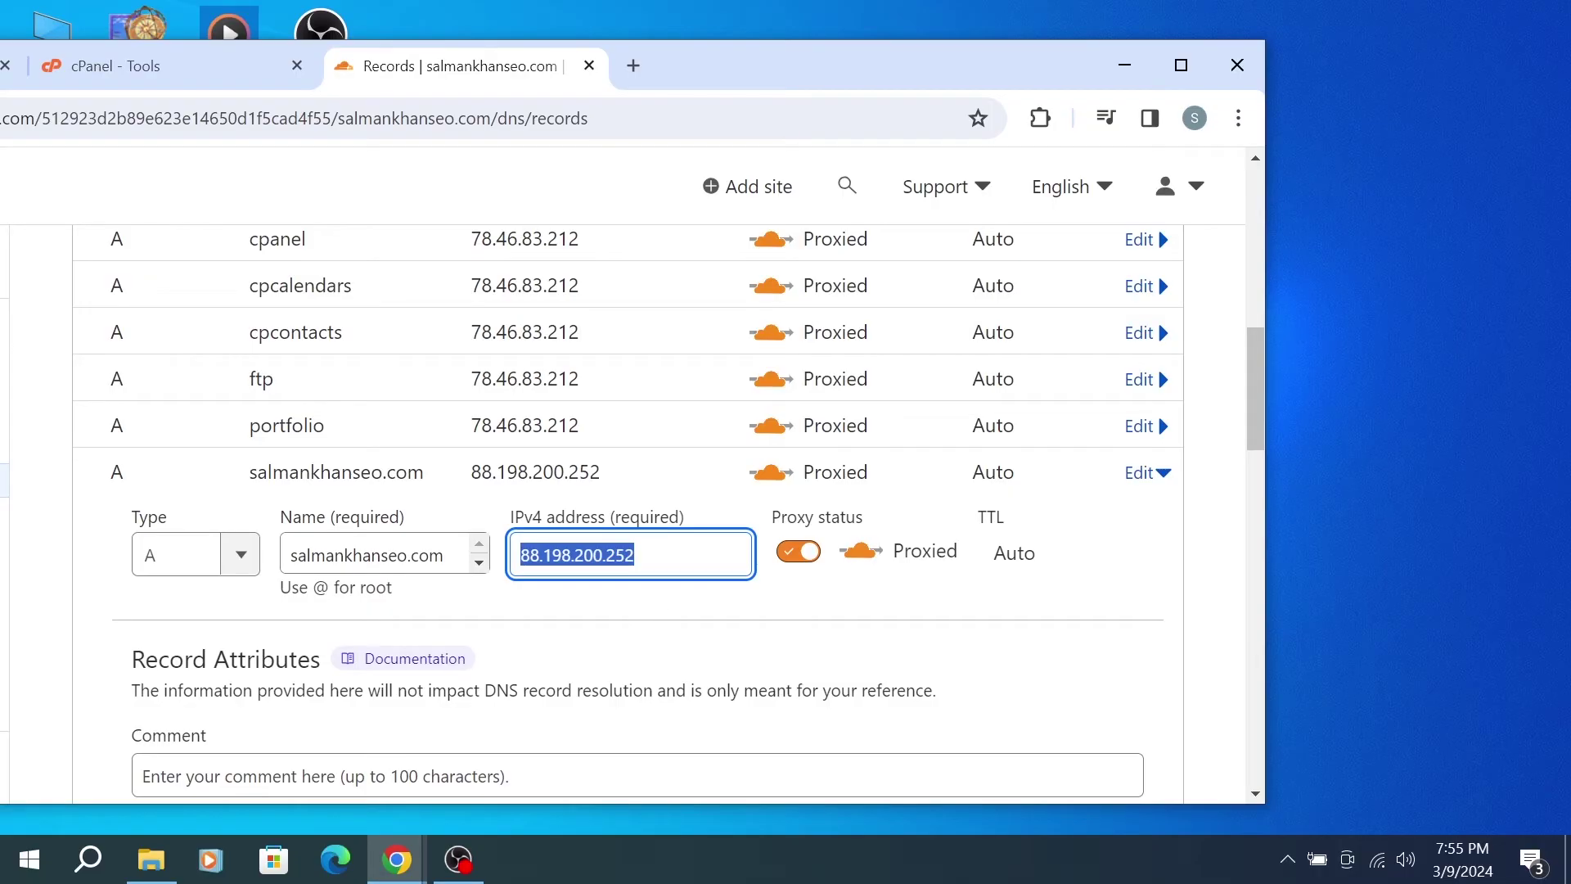
pyautogui.moveTo(676, 80); pyautogui.dragTo(676, 3)
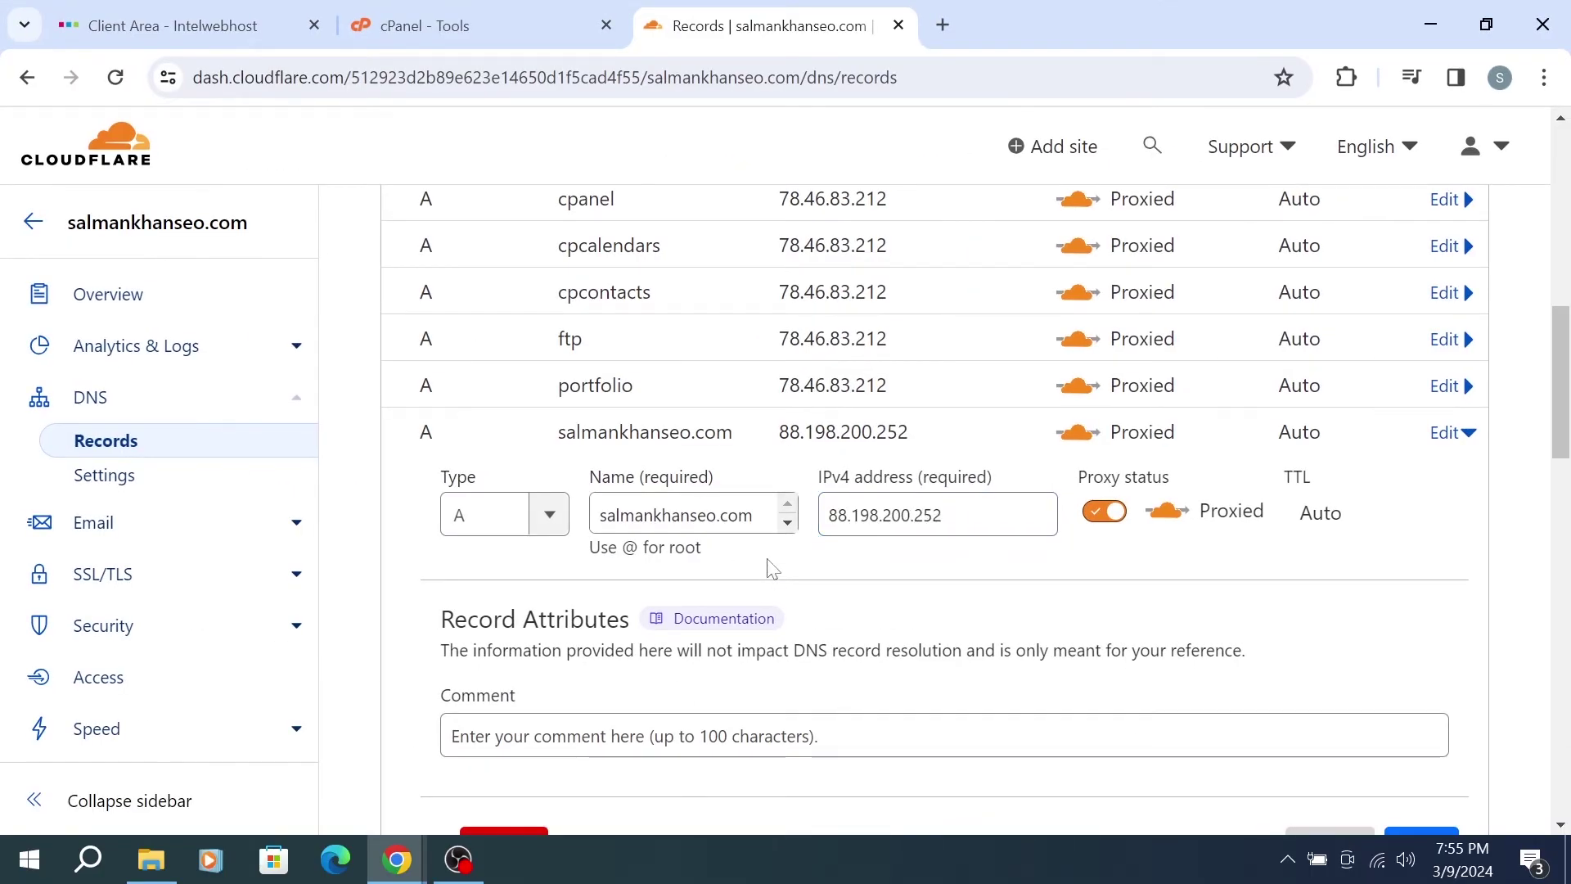
pyautogui.scroll(1, 501, 663)
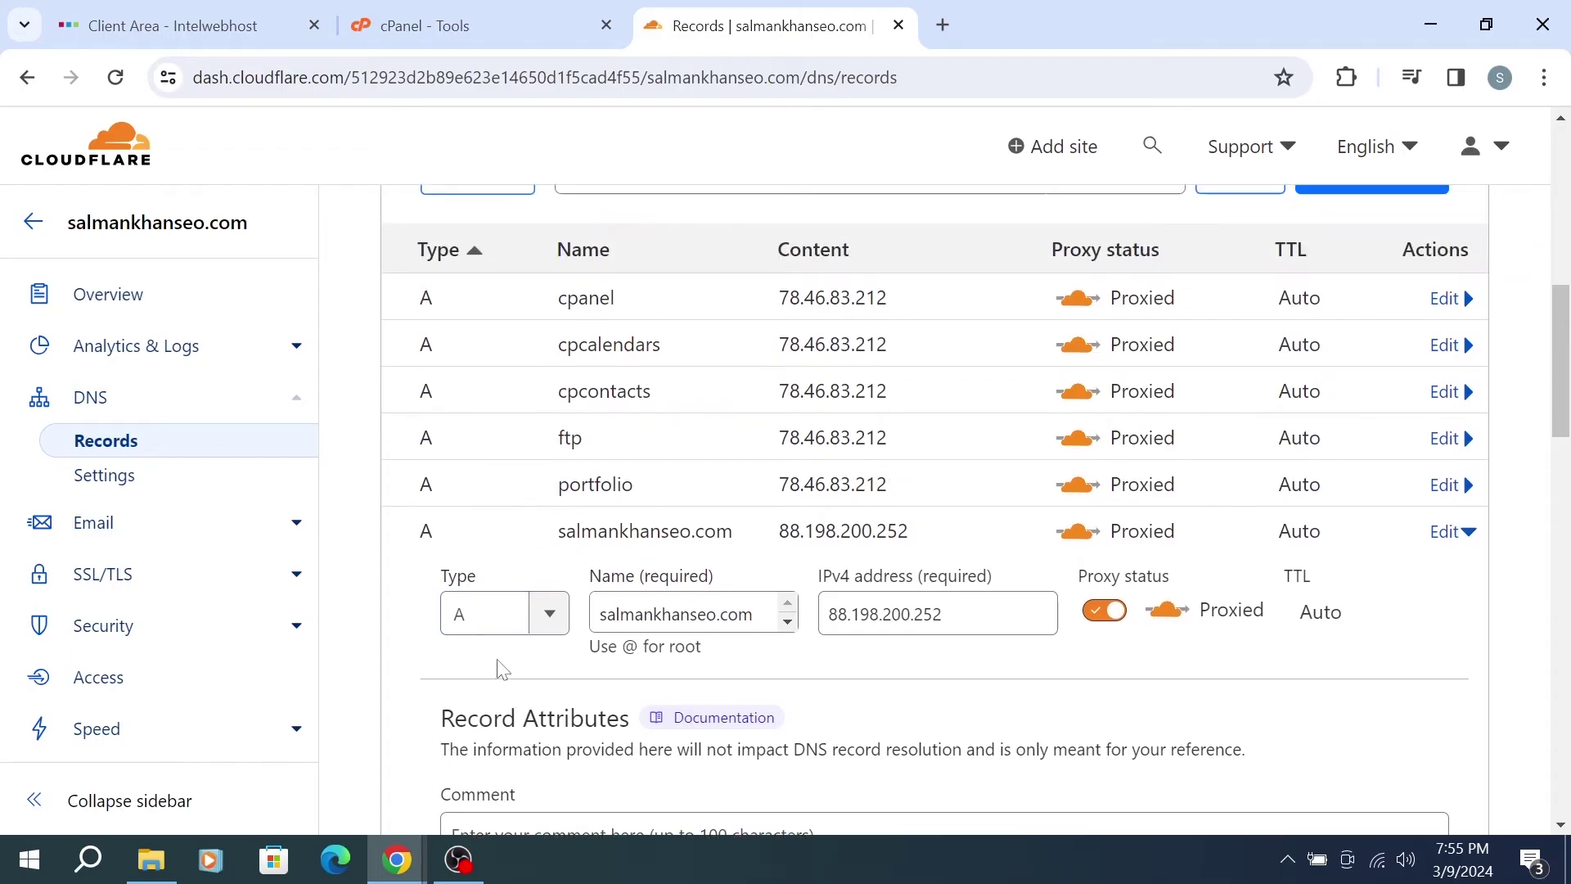
pyautogui.scroll(-4, 353, 556)
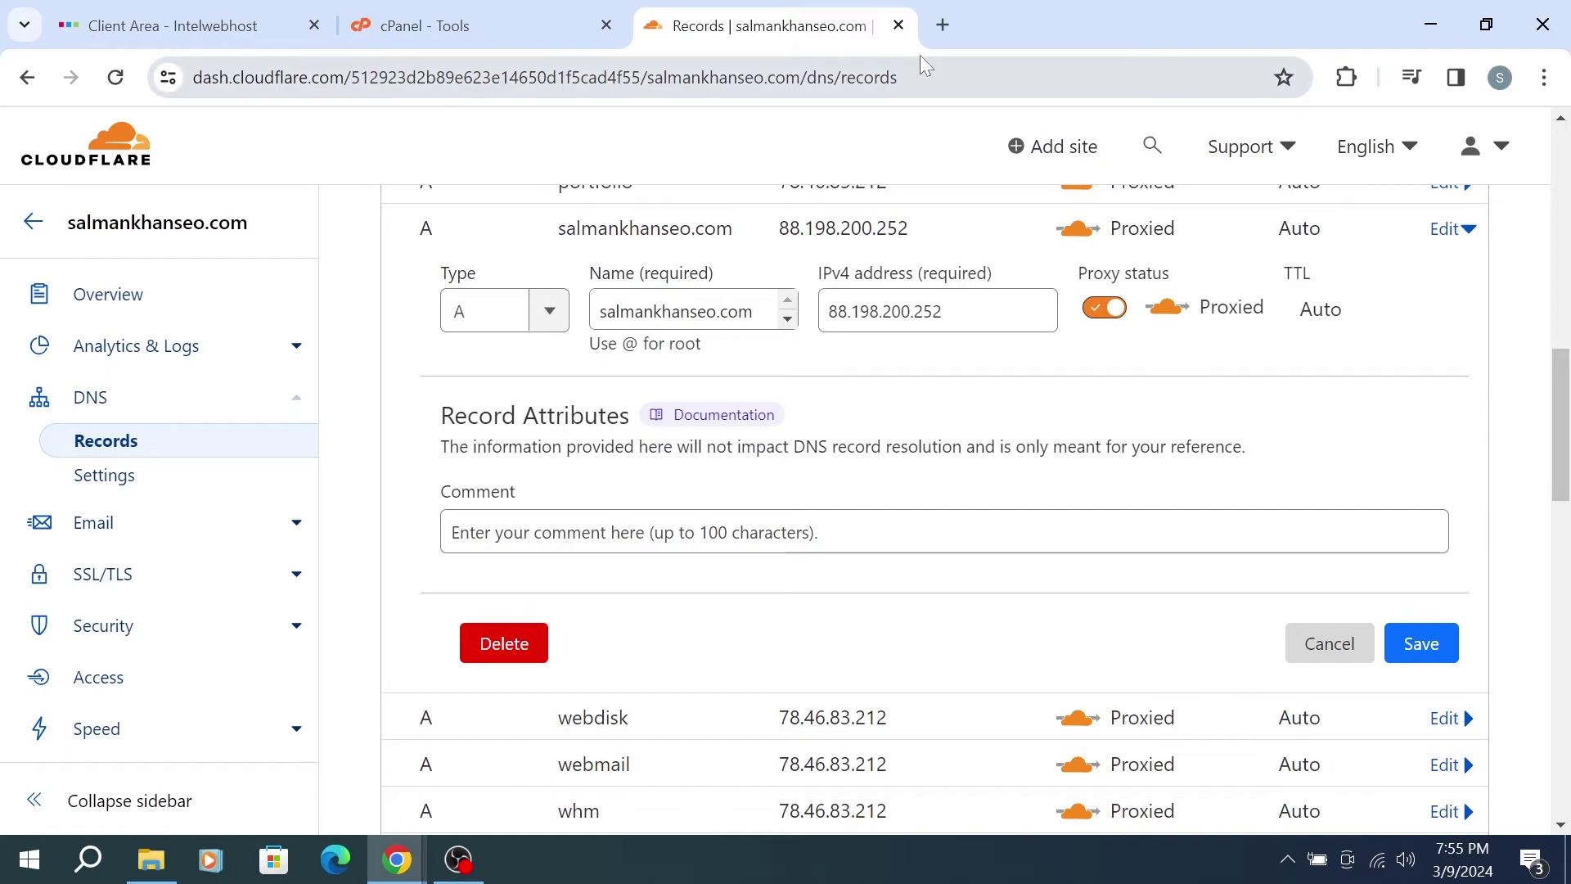
# Circle the A record editor's Save option in red on a screen capture and discard the capture
pyautogui.doubleClick(969, 30)
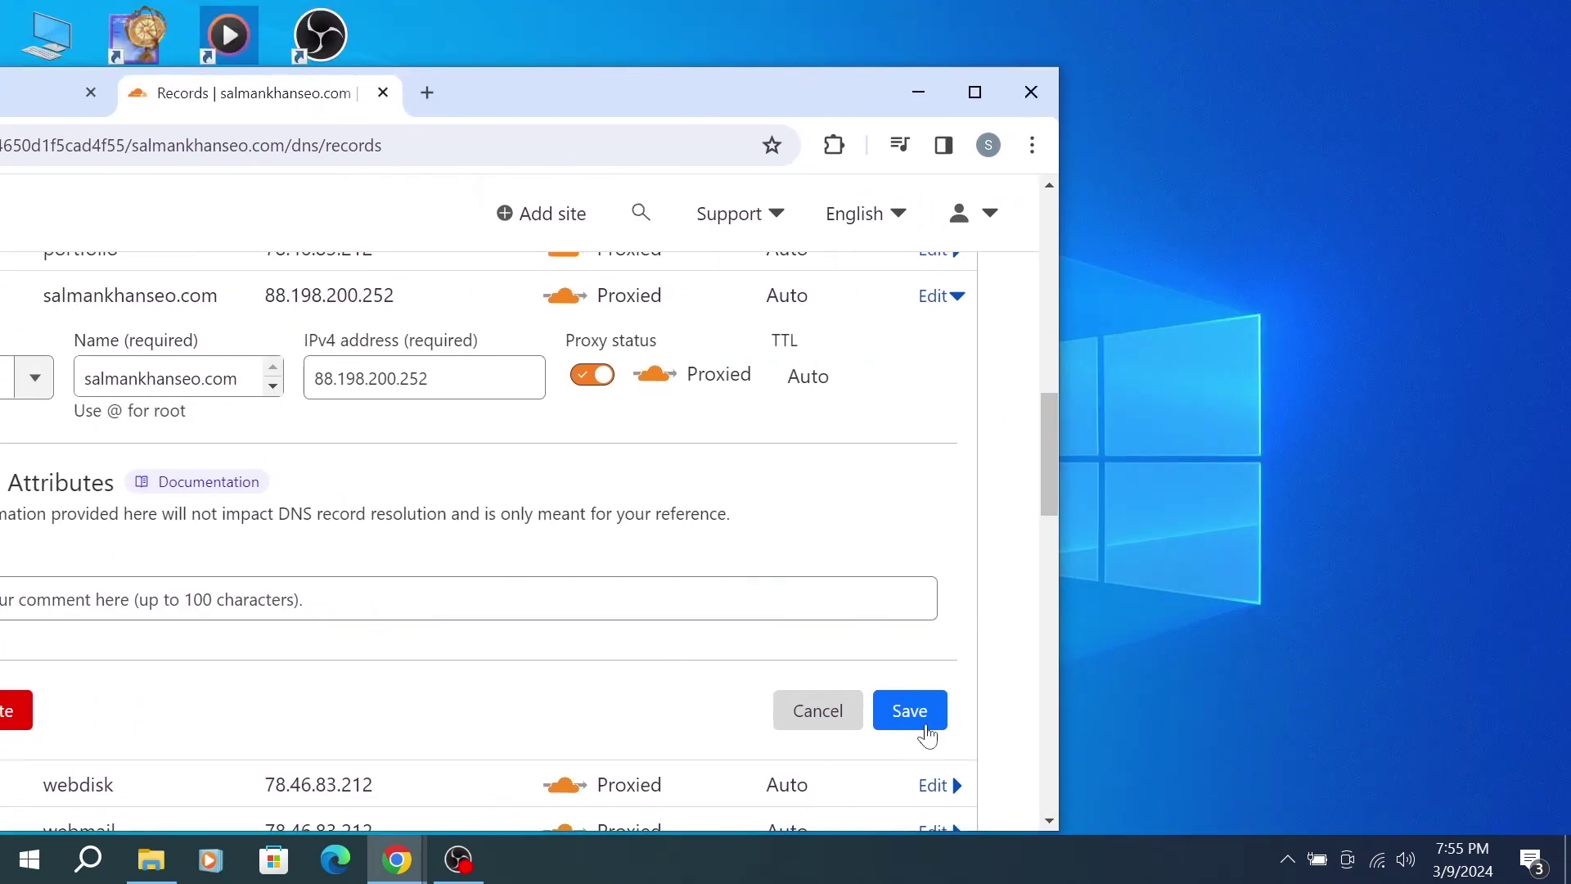
pyautogui.click(1288, 859)
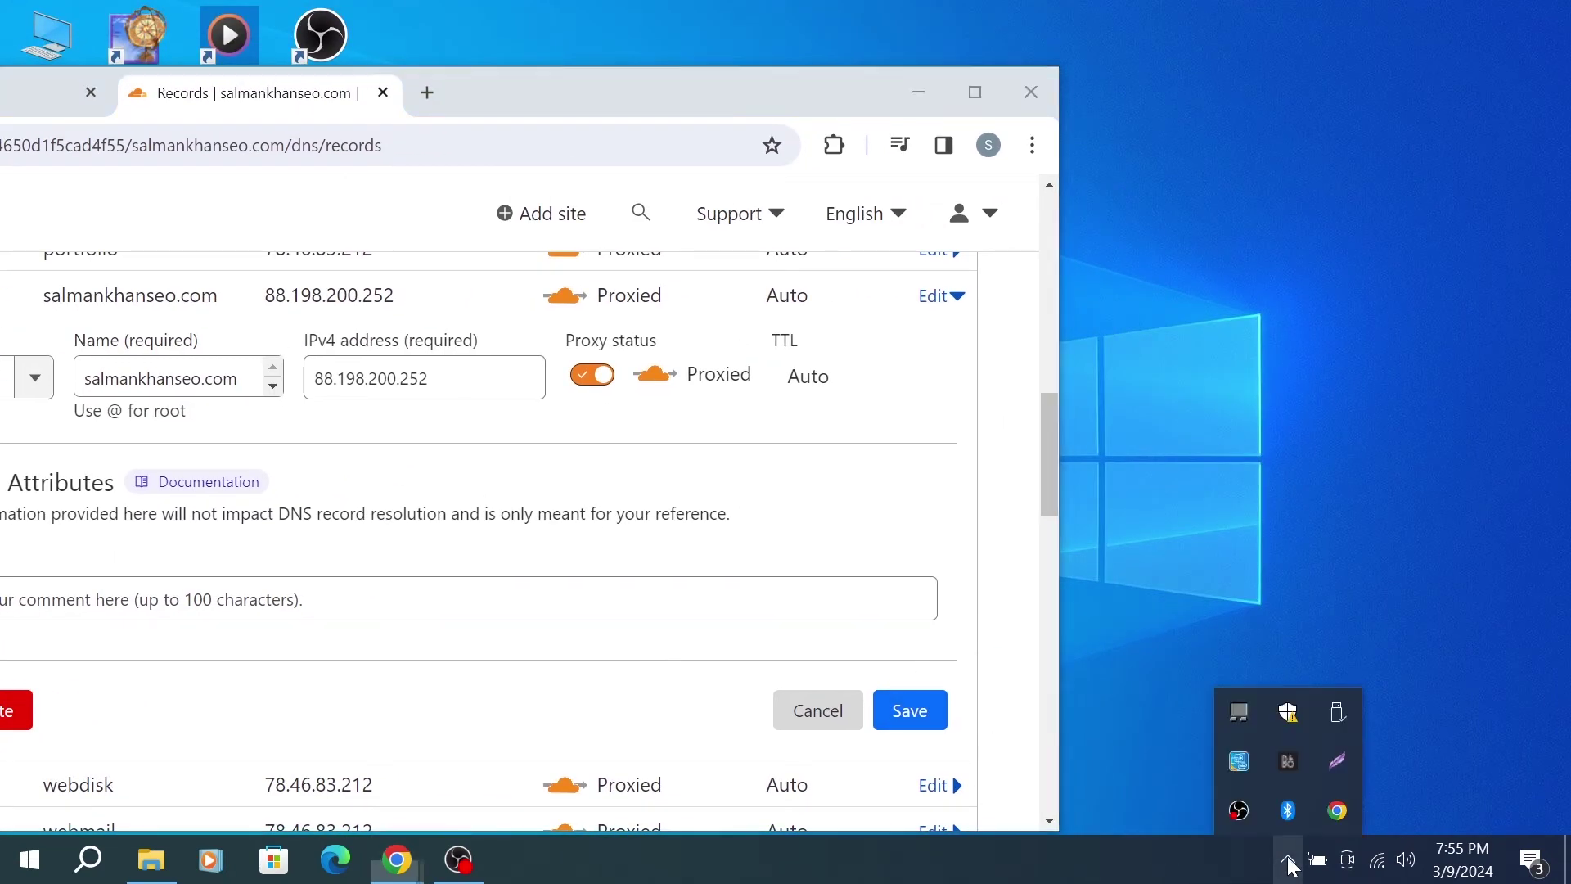
pyautogui.click(1331, 760)
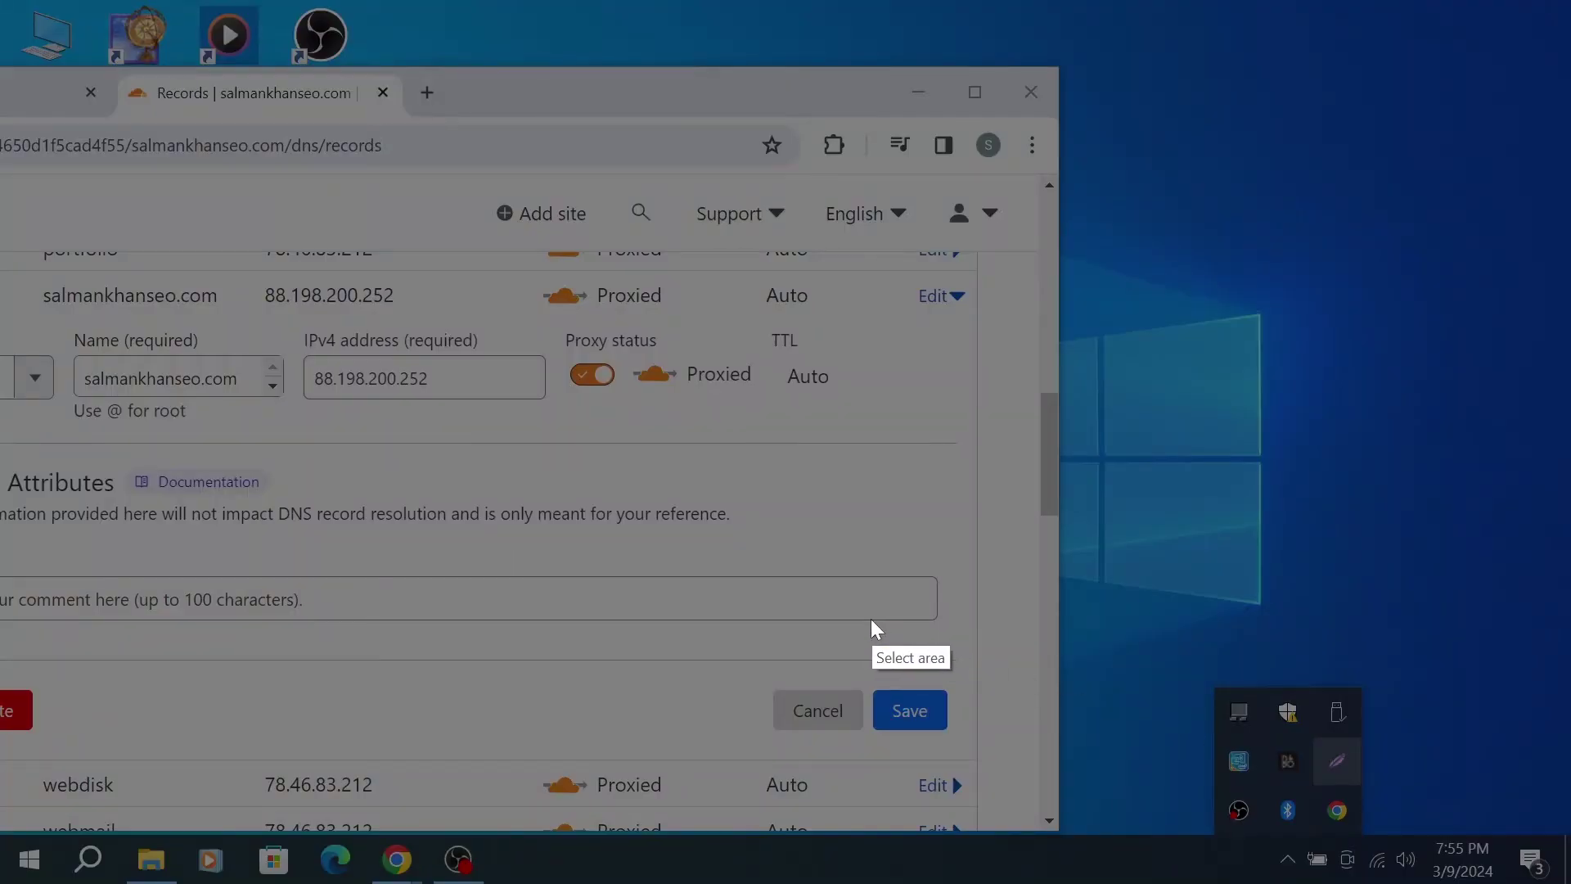
pyautogui.moveTo(766, 594)
pyautogui.mouseDown()
pyautogui.moveTo(773, 647)
pyautogui.moveTo(1038, 801)
pyautogui.mouseUp()
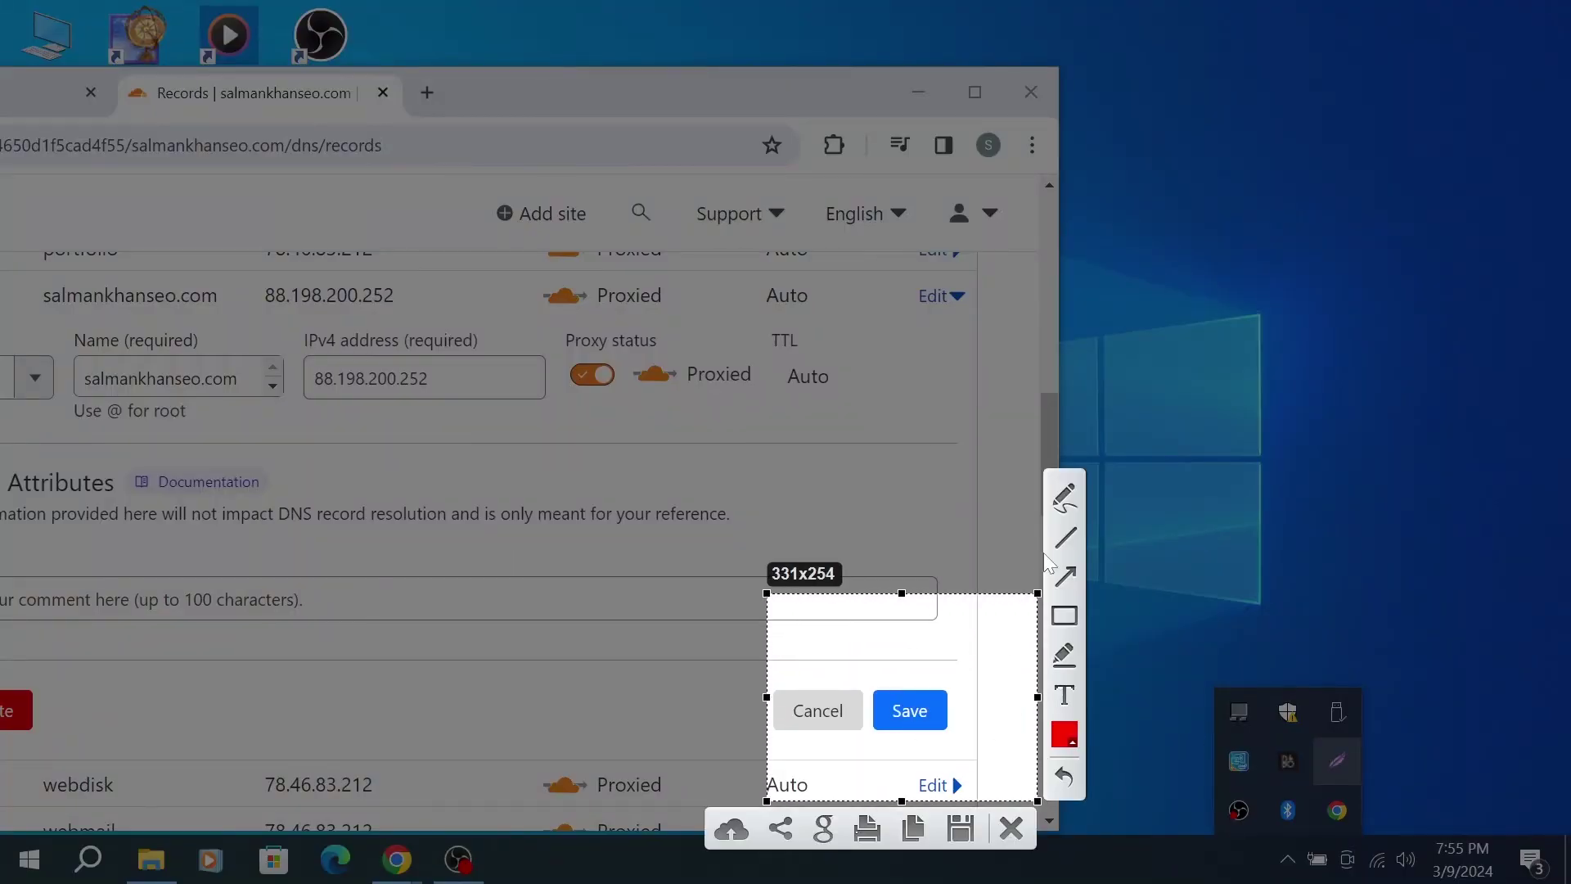
pyautogui.moveTo(861, 651)
pyautogui.mouseDown()
pyautogui.moveTo(908, 823)
pyautogui.moveTo(832, 684)
pyautogui.mouseUp()
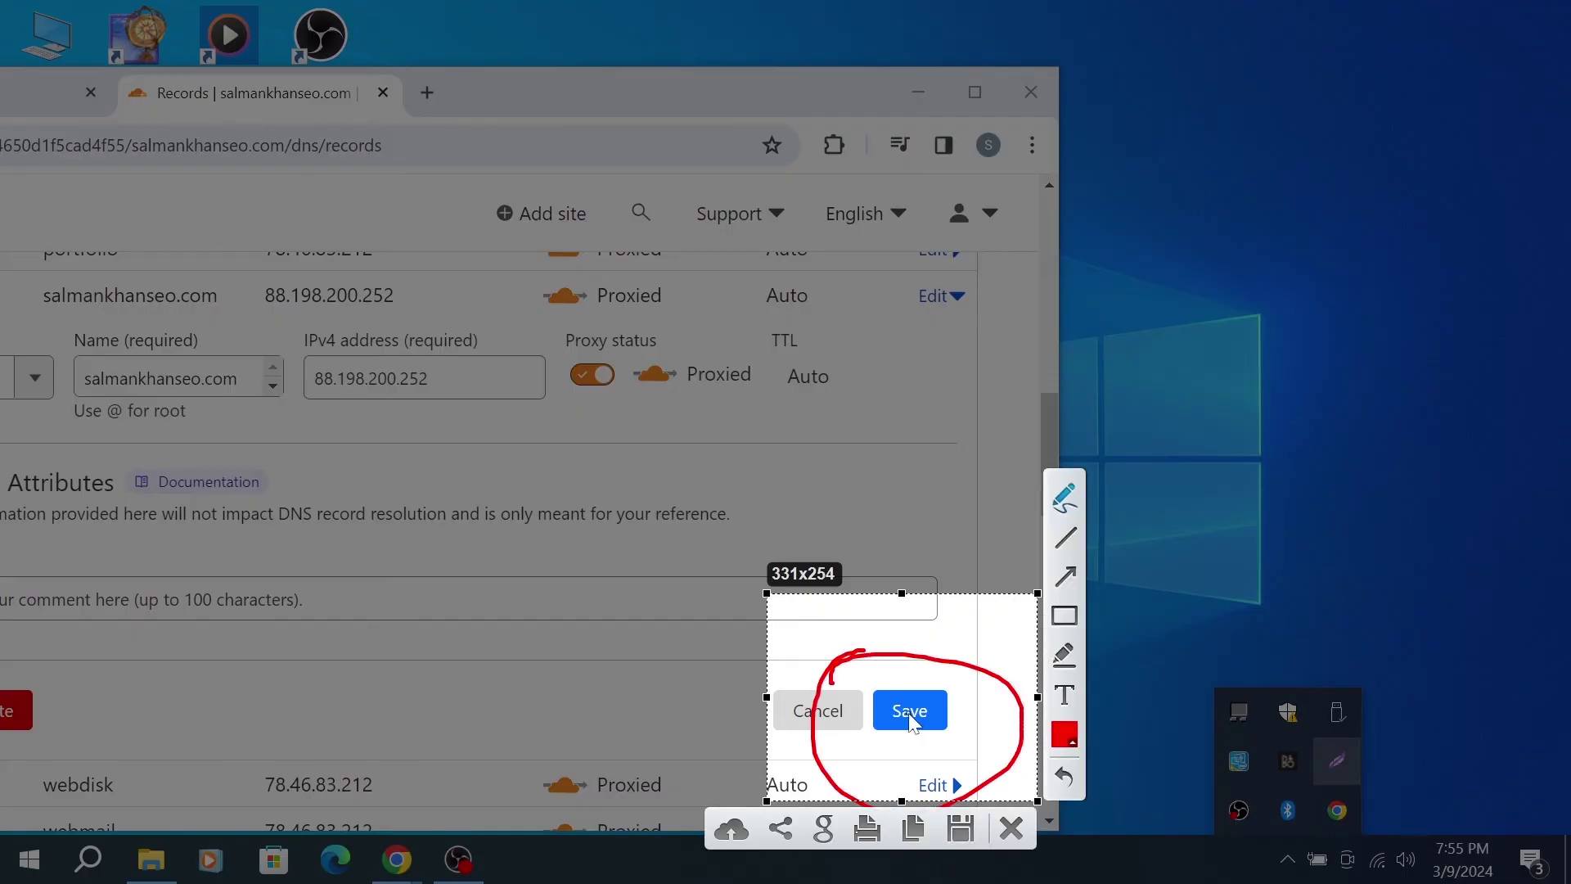
pyautogui.rightClick(741, 665)
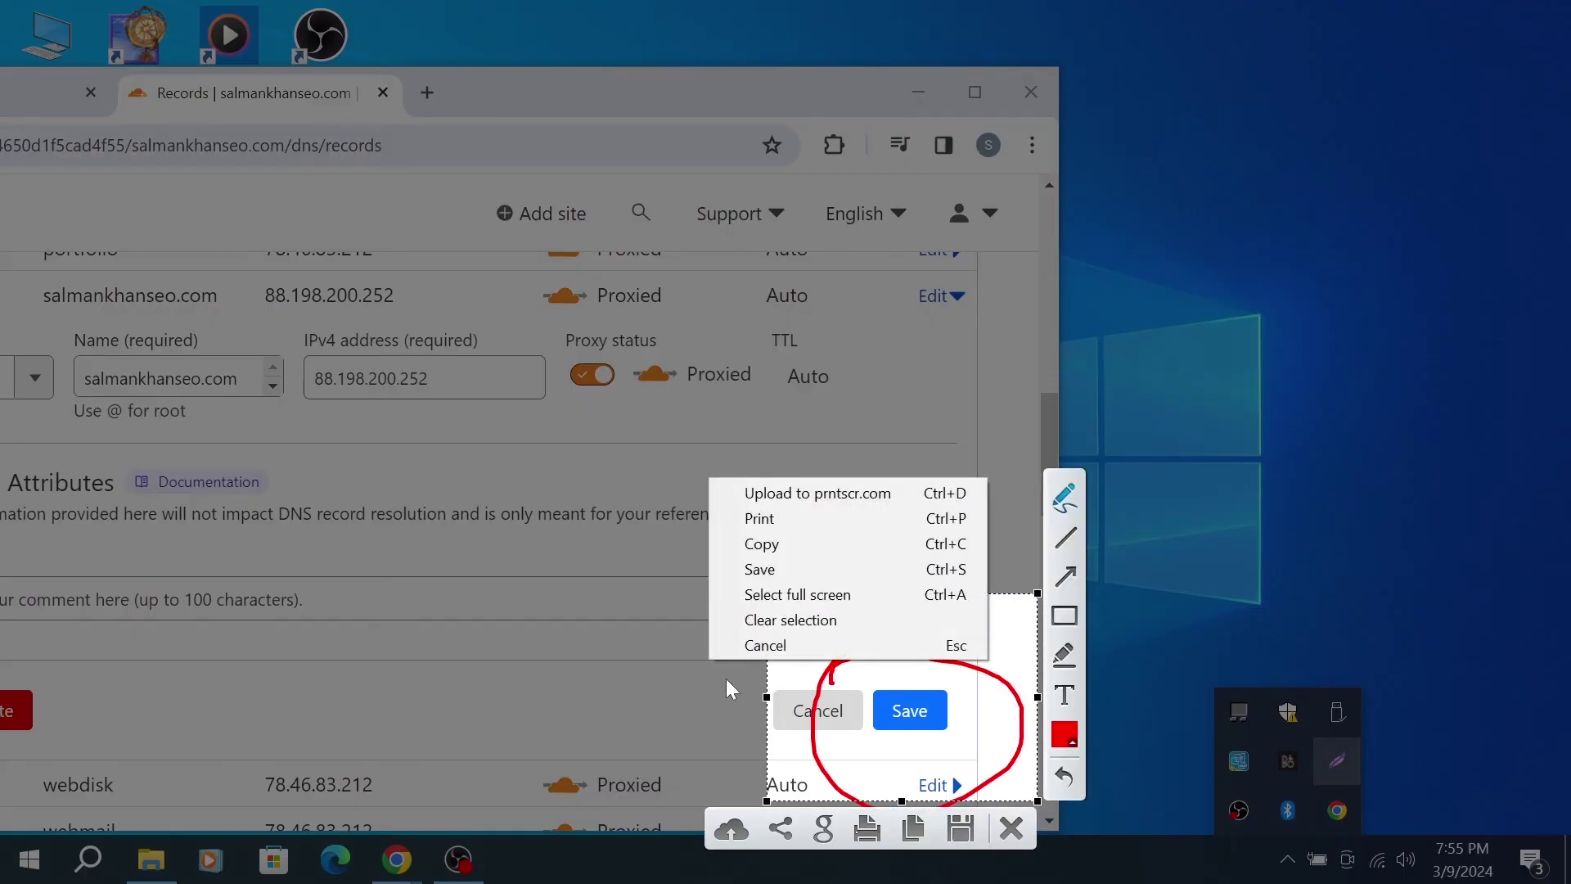
pyautogui.click(758, 644)
pyautogui.click(911, 727)
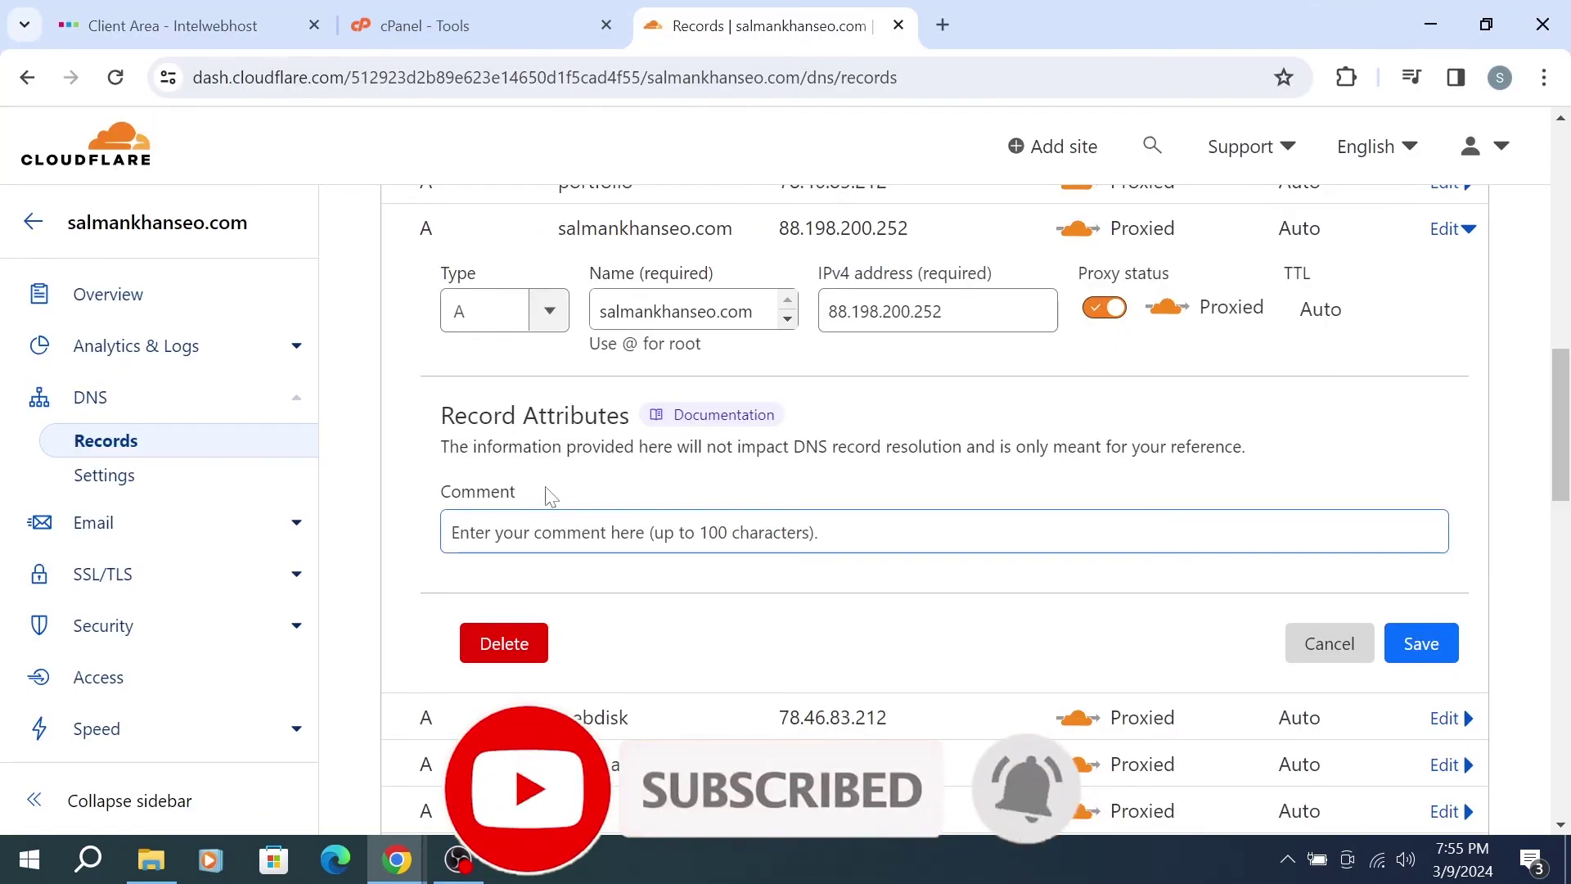
# Review the assigned Cloudflare nameservers on the DNS Records page and reopen the website's overview from the account home
pyautogui.click(27, 78)
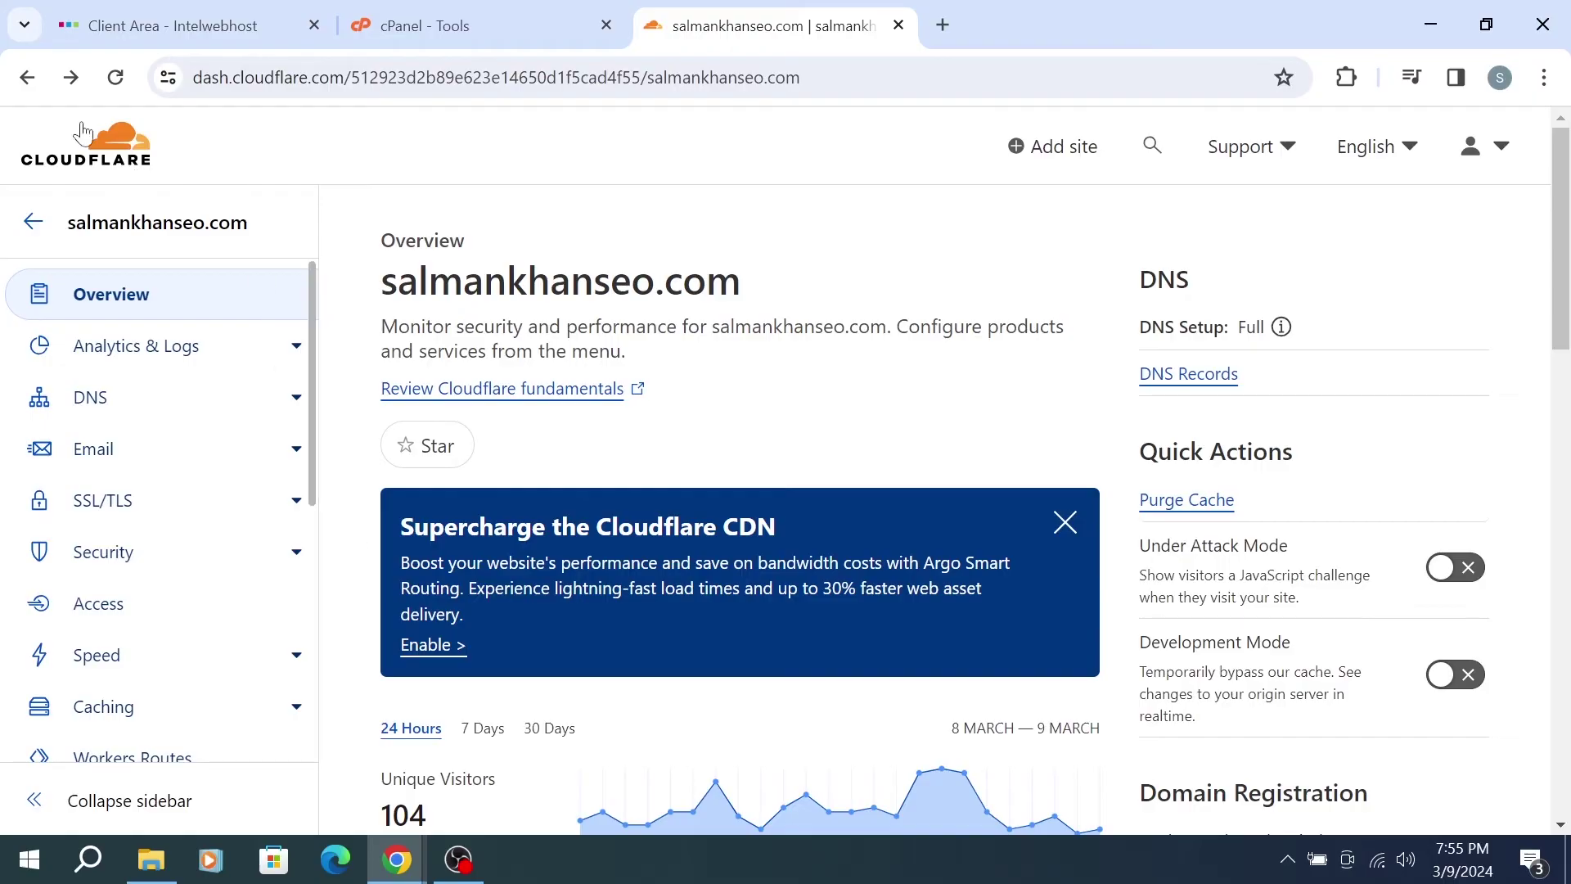
pyautogui.click(71, 77)
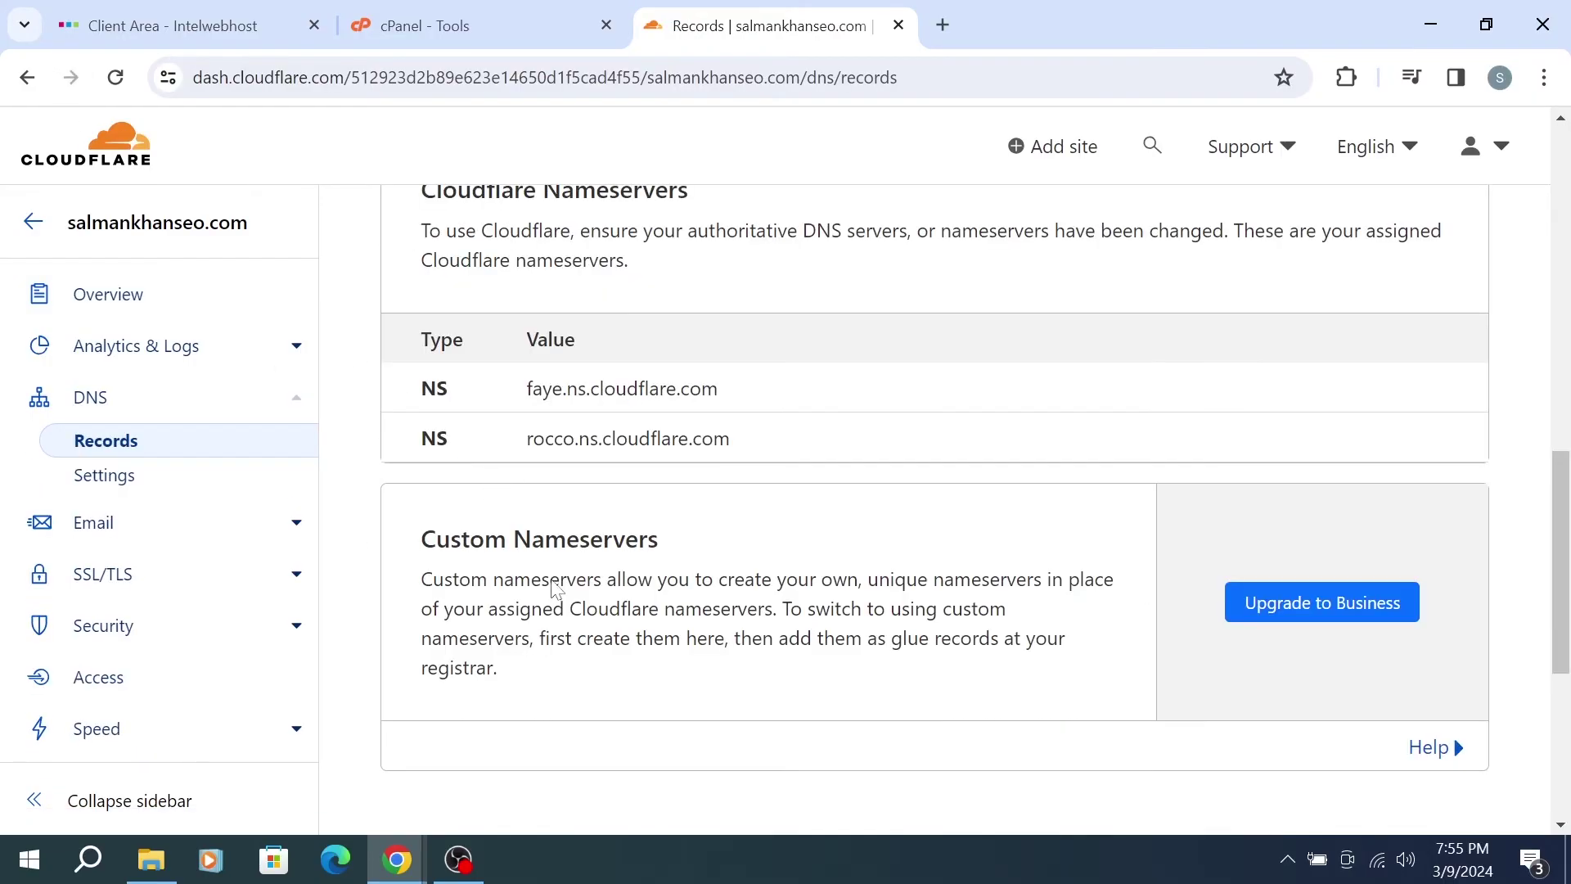
pyautogui.scroll(-1, 572, 548)
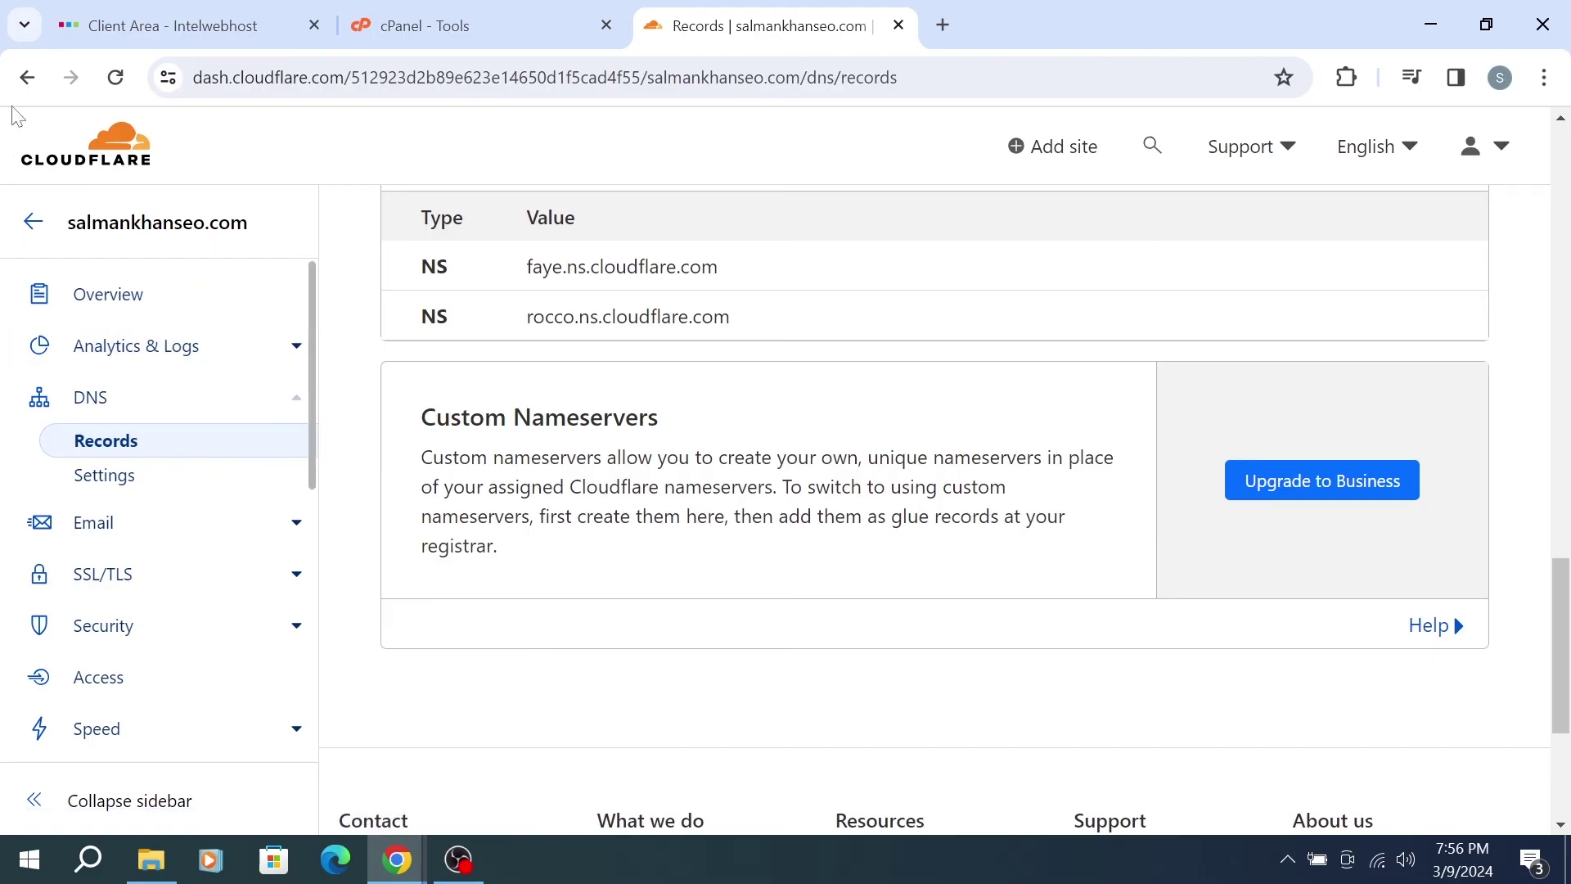
pyautogui.click(32, 221)
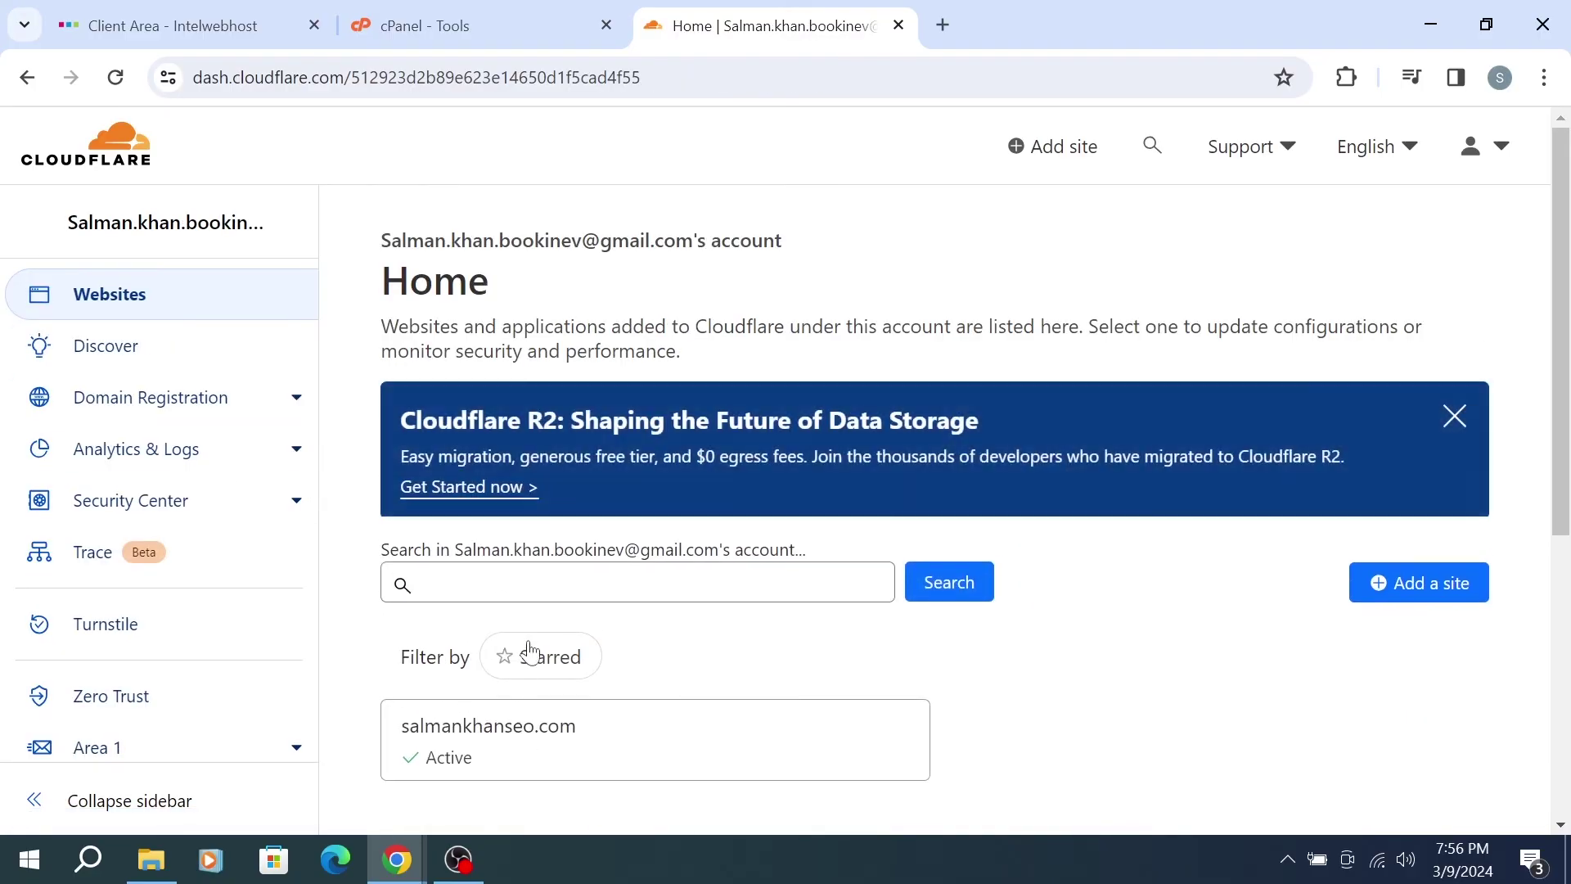
pyautogui.click(568, 755)
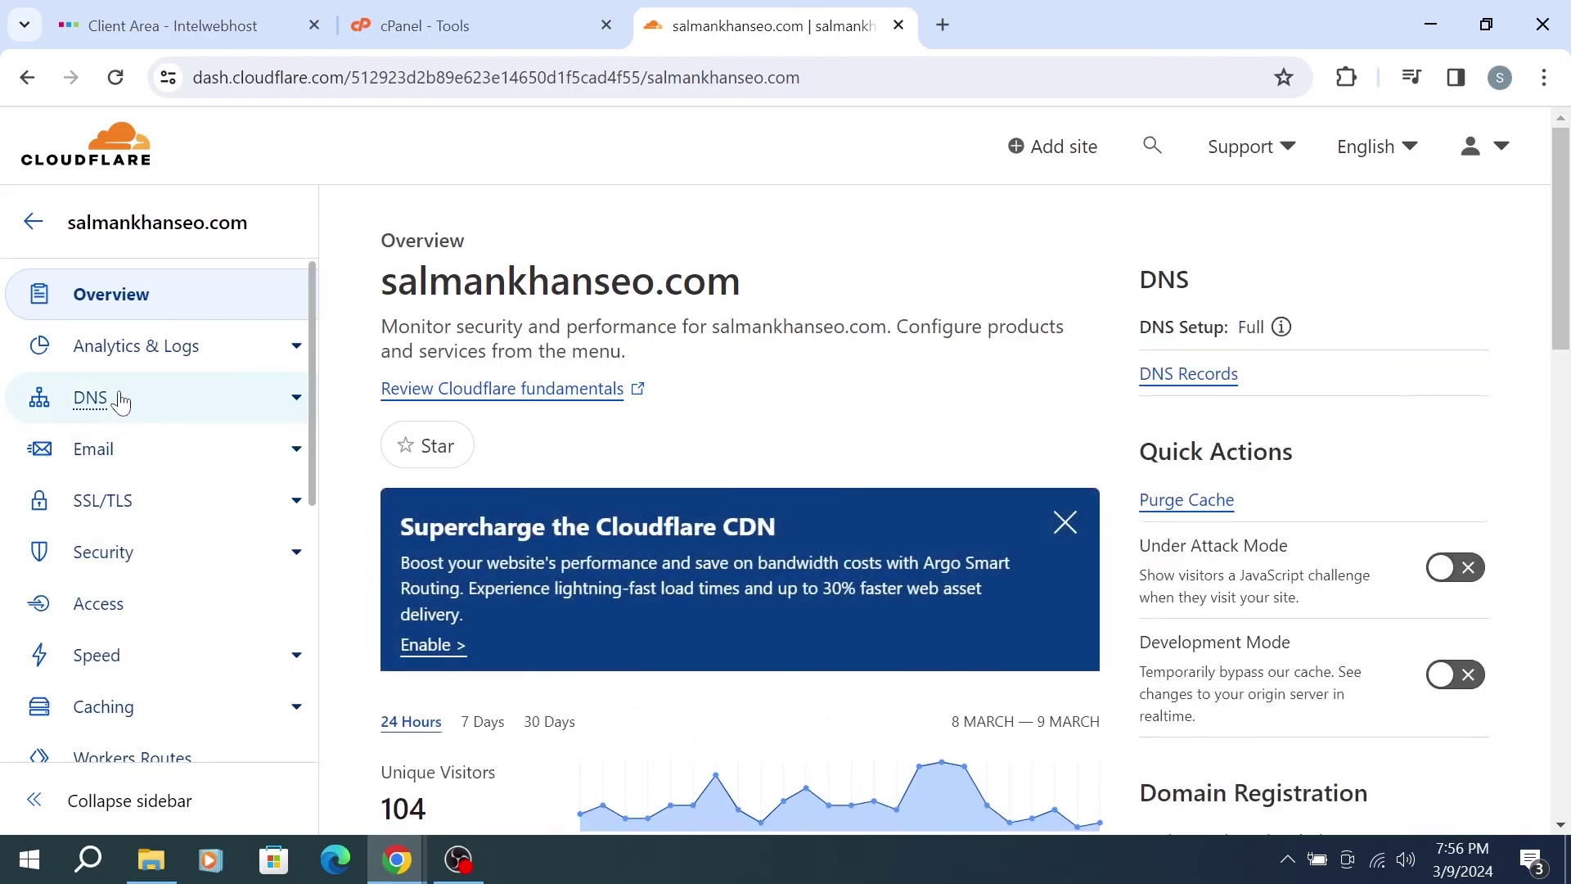
# Open the website's DNS records in Cloudflare and review the list, highlighting the root domain's A record
pyautogui.click(297, 400)
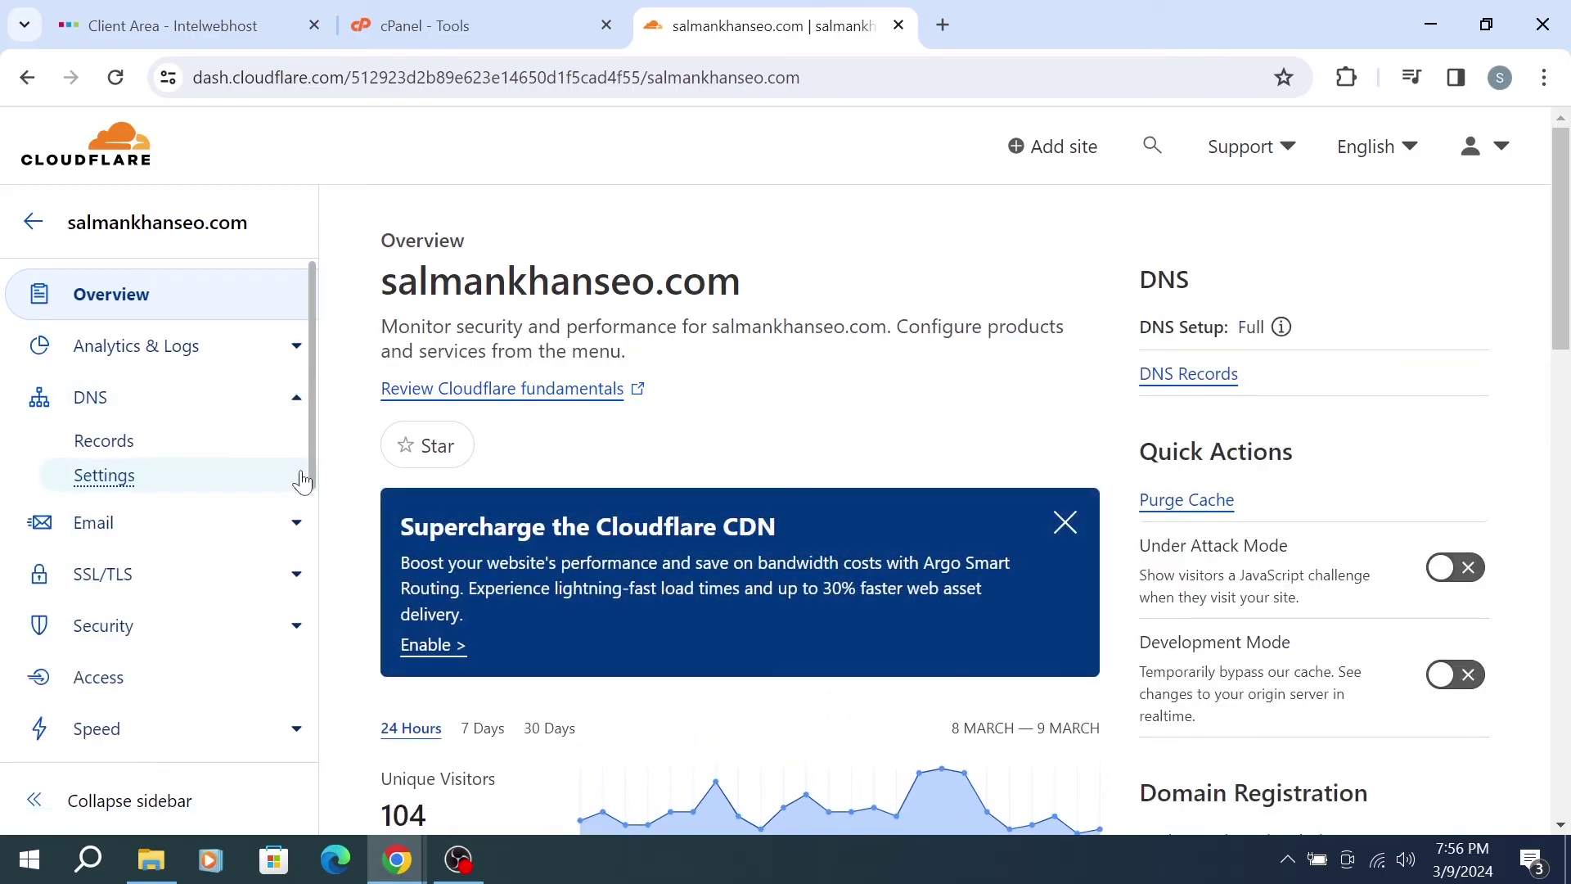
pyautogui.click(98, 442)
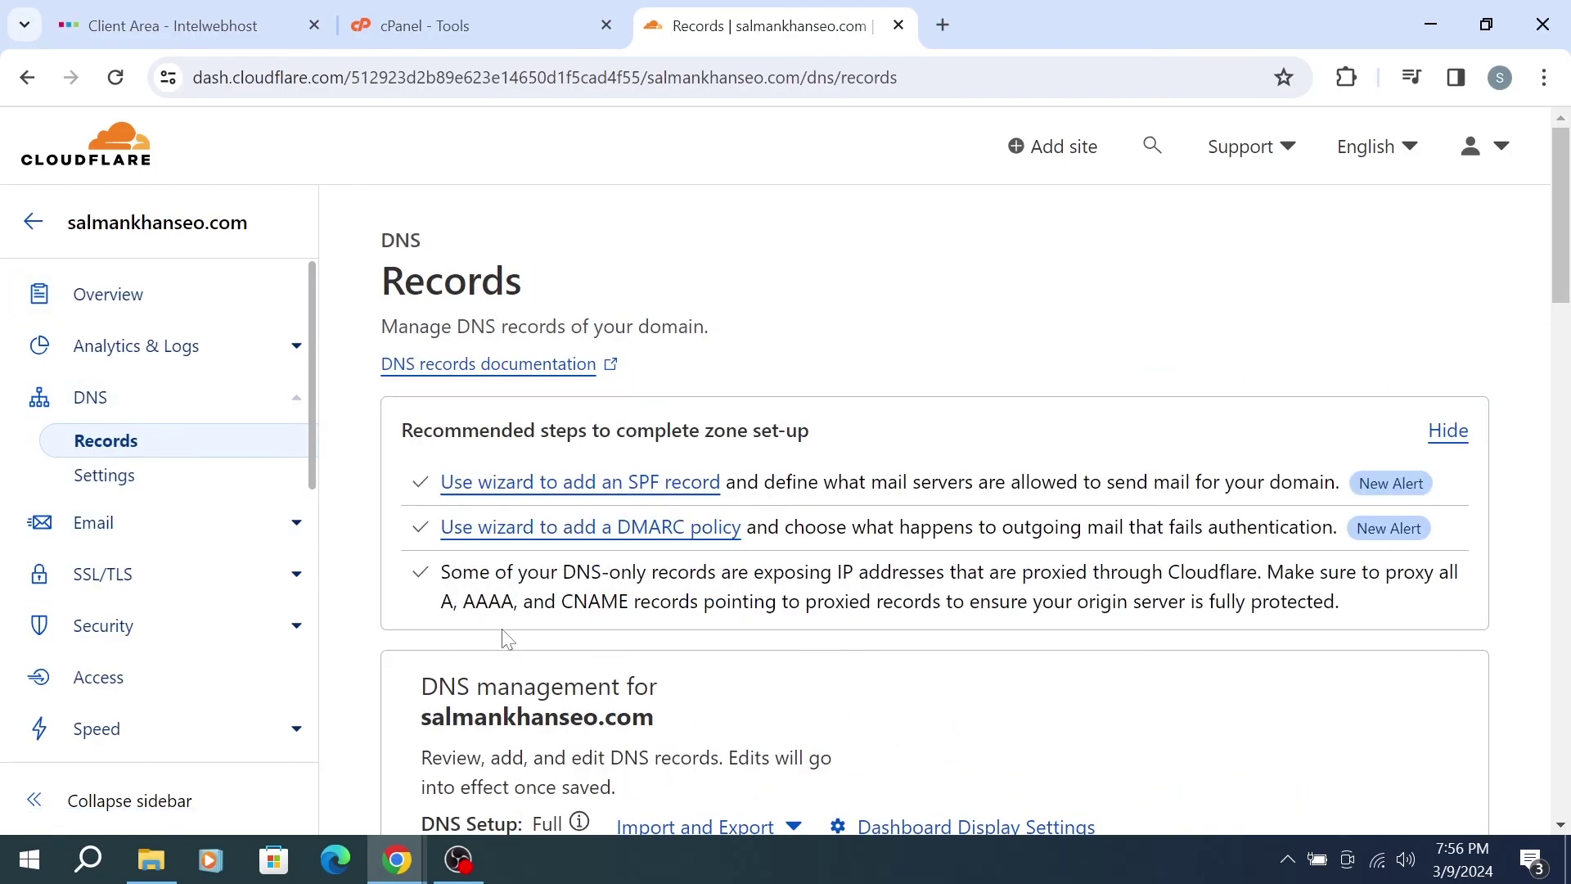
pyautogui.scroll(-1, 508, 704)
pyautogui.scroll(-3, 480, 735)
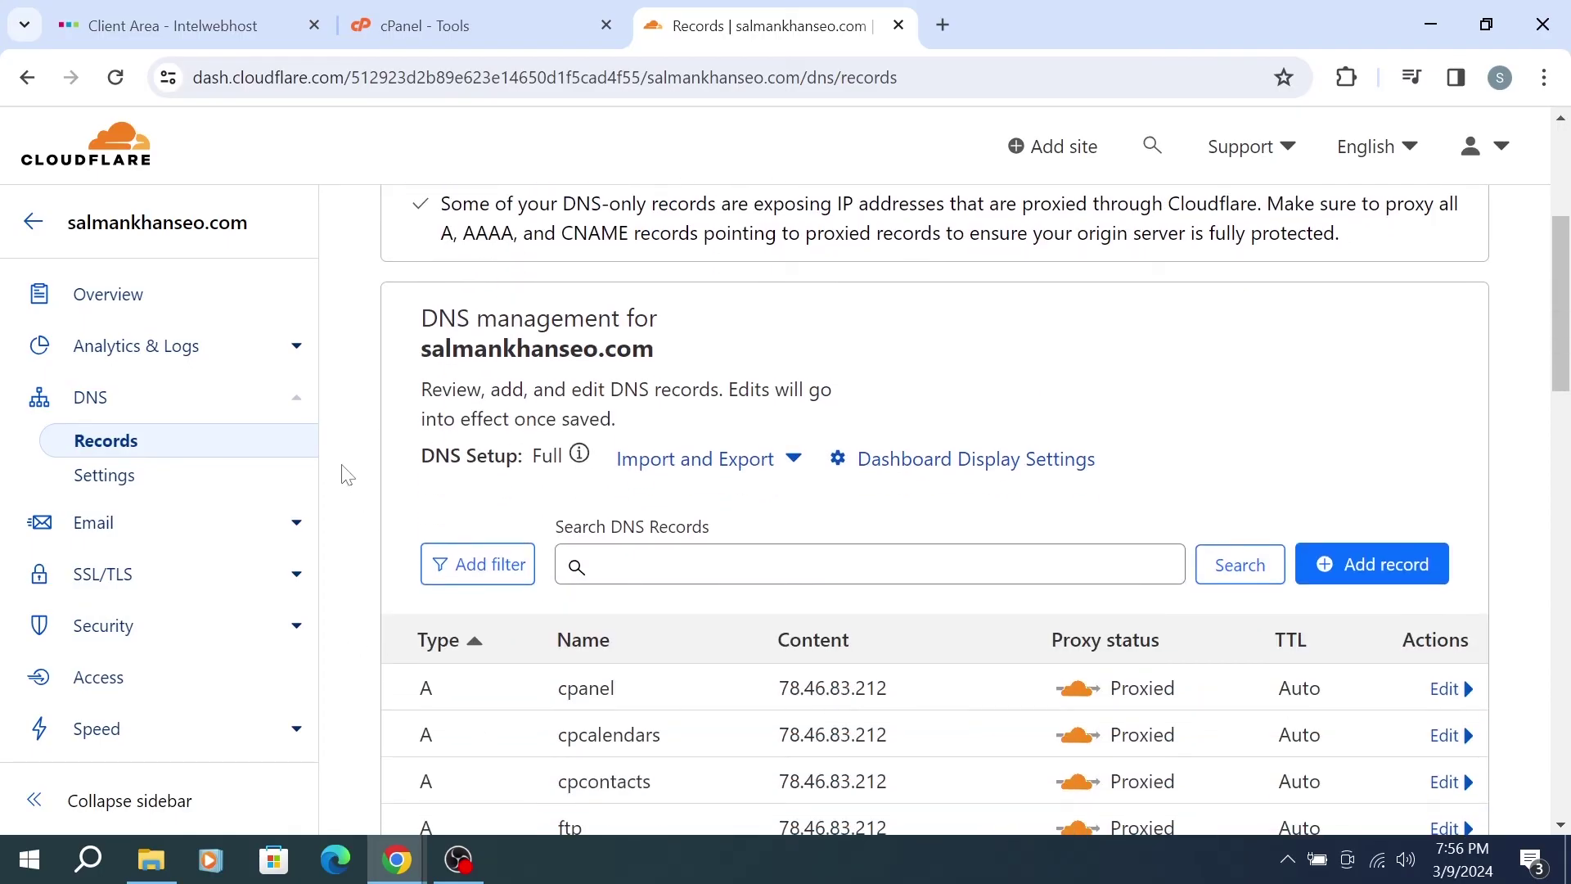
pyautogui.scroll(-8, 352, 564)
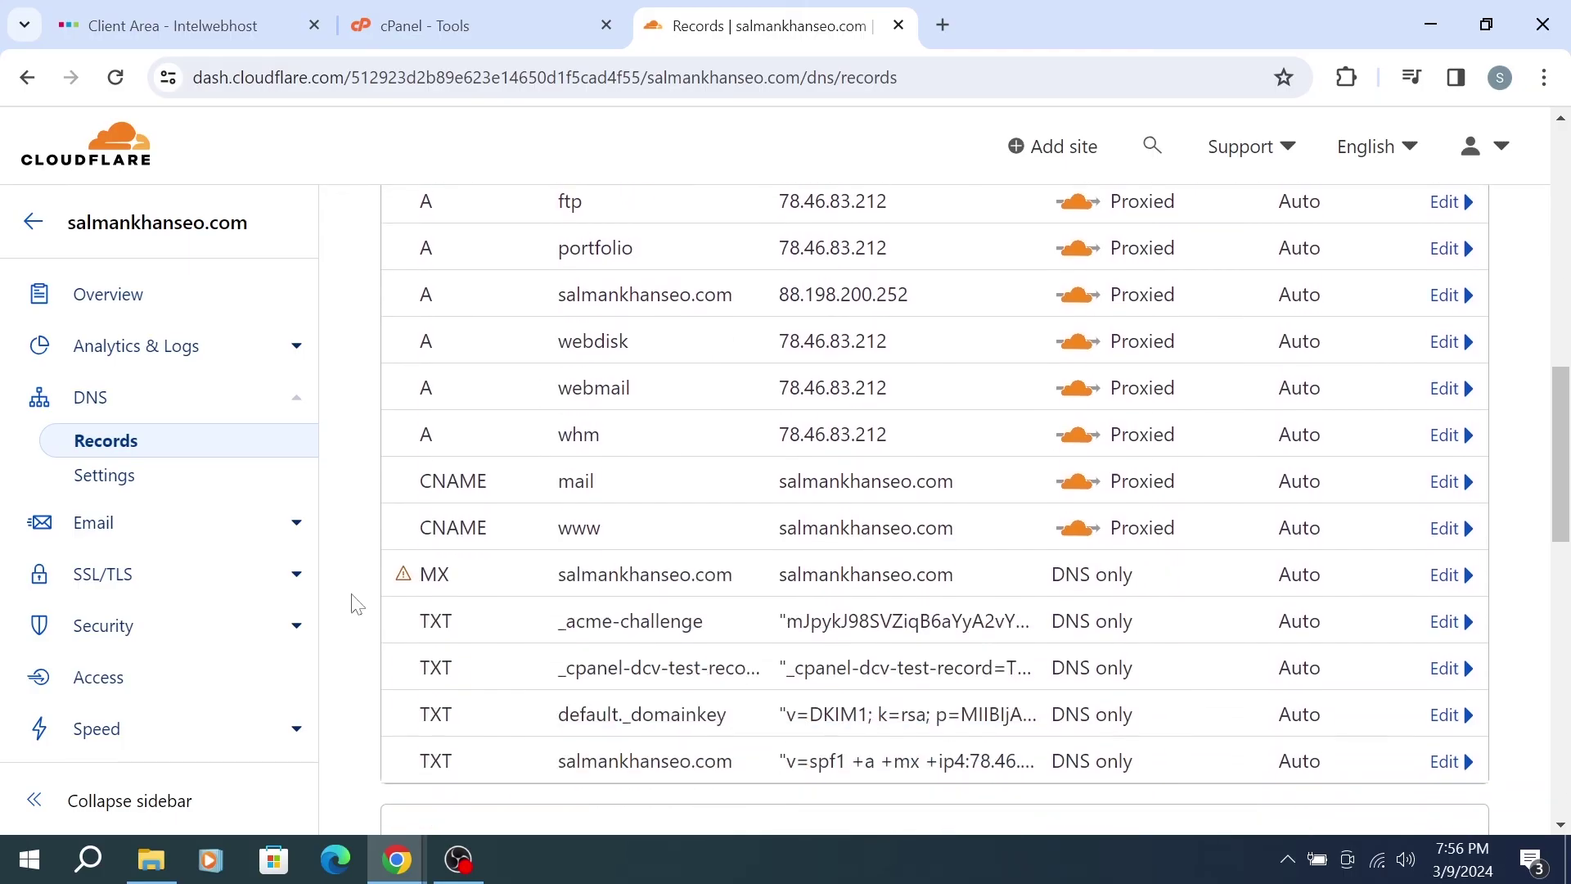
pyautogui.scroll(-2, 426, 573)
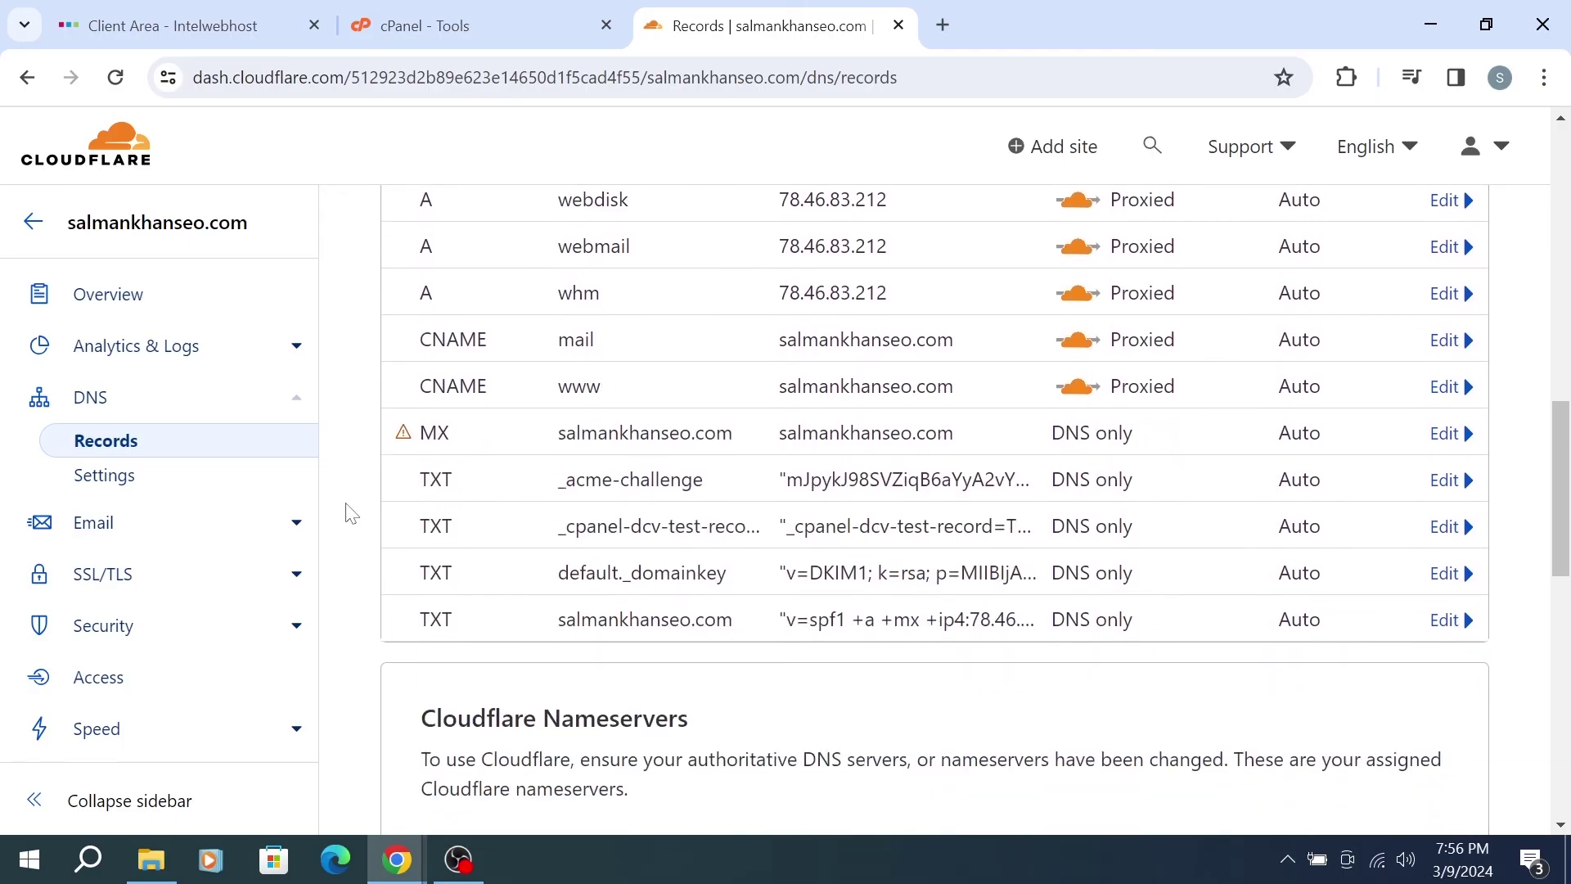
pyautogui.scroll(3, 345, 409)
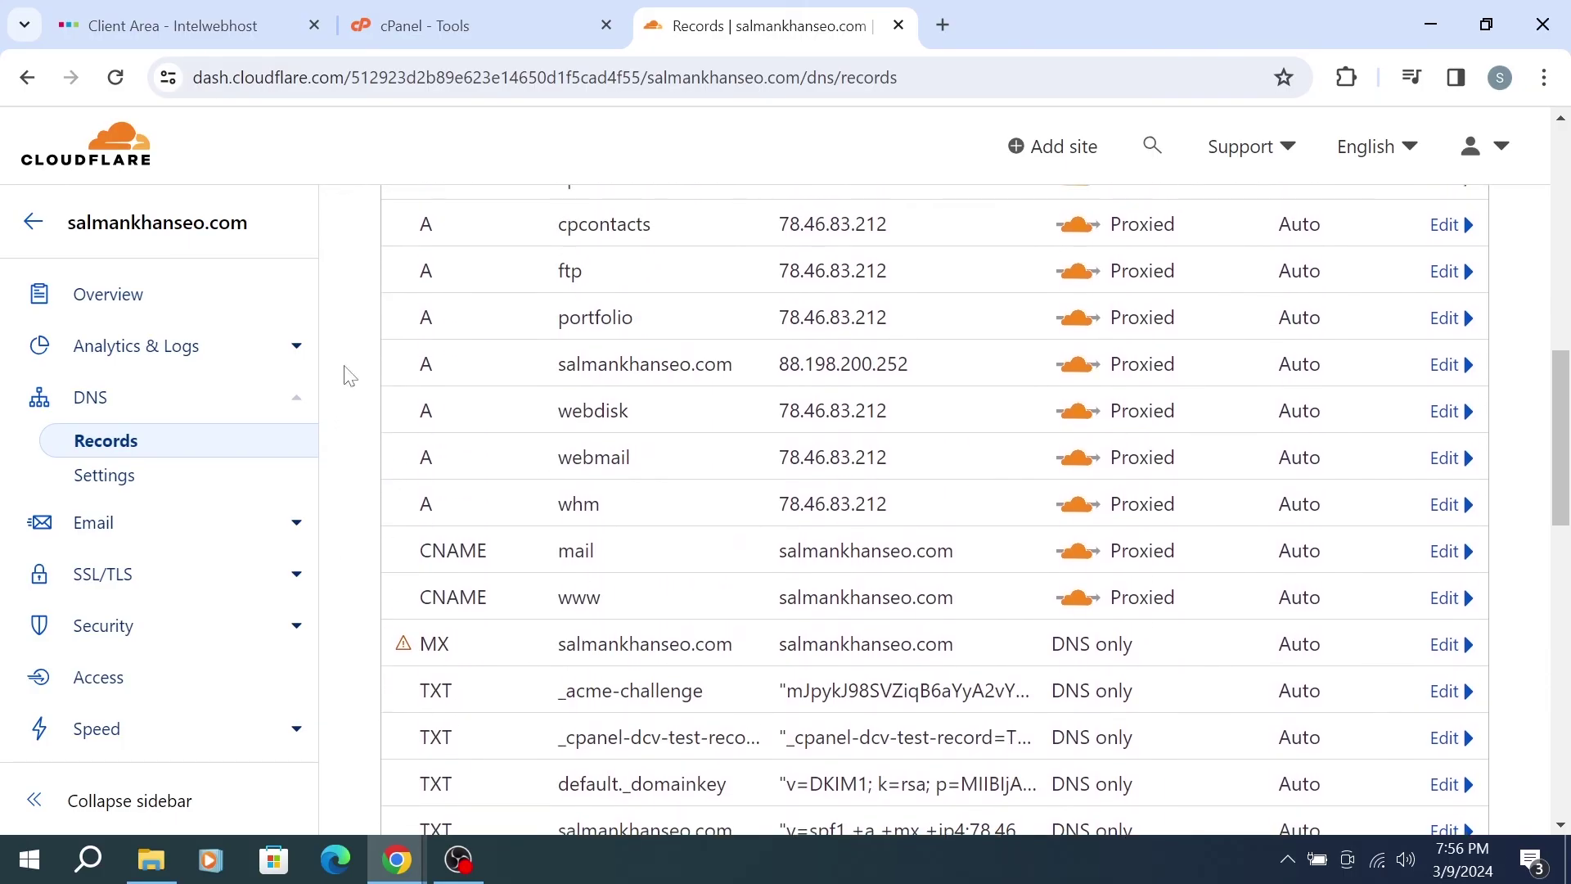
pyautogui.scroll(-2, 641, 452)
pyautogui.scroll(4, 352, 373)
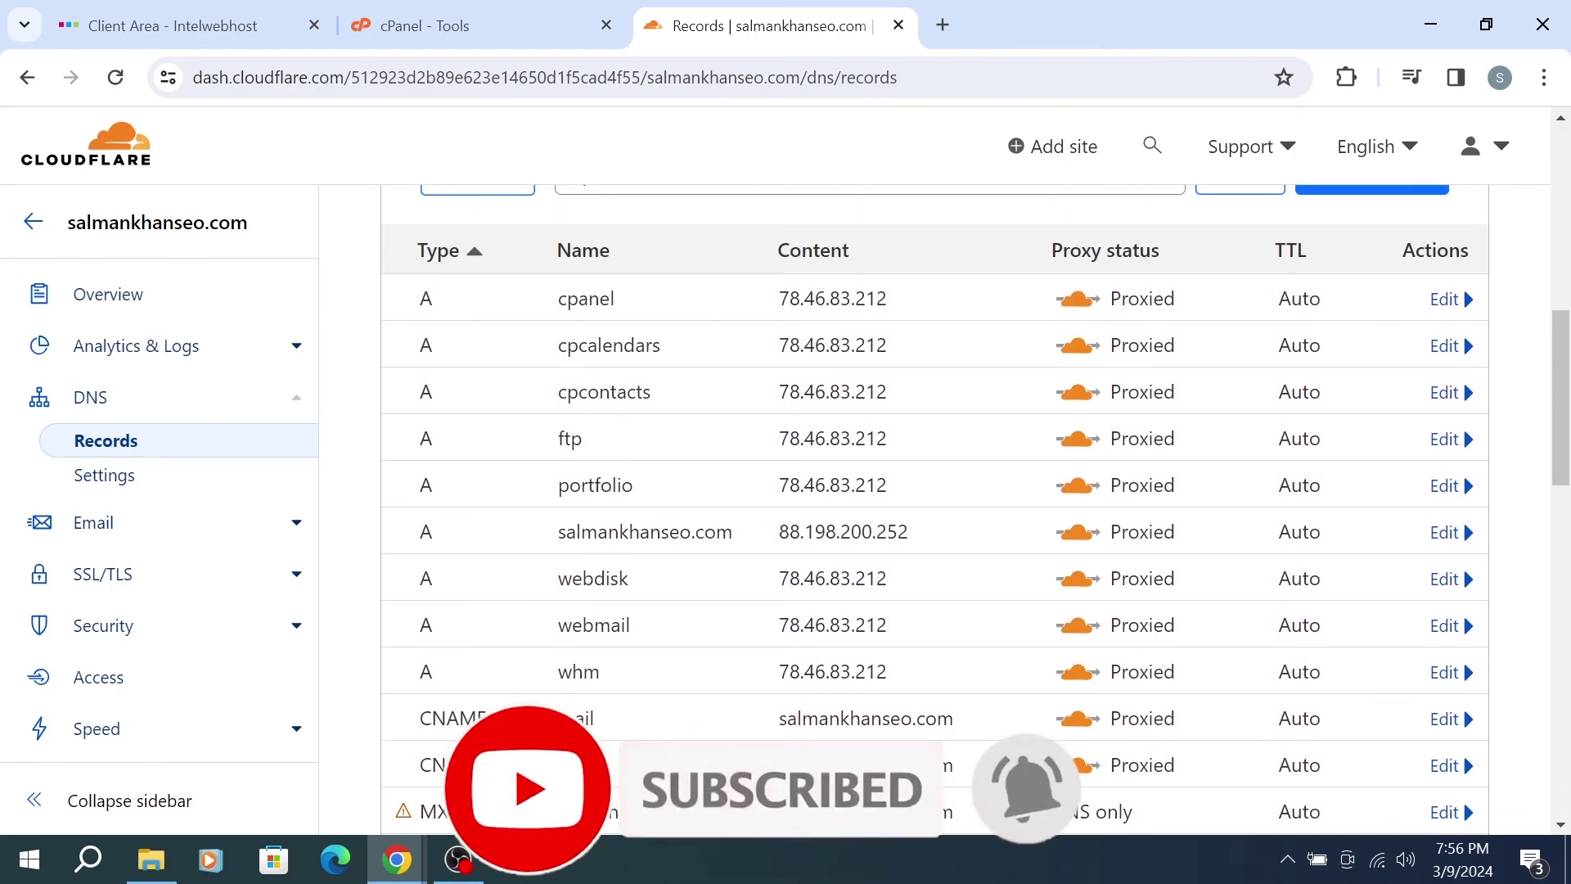
pyautogui.moveTo(915, 536); pyautogui.dragTo(547, 540)
pyautogui.click(547, 540)
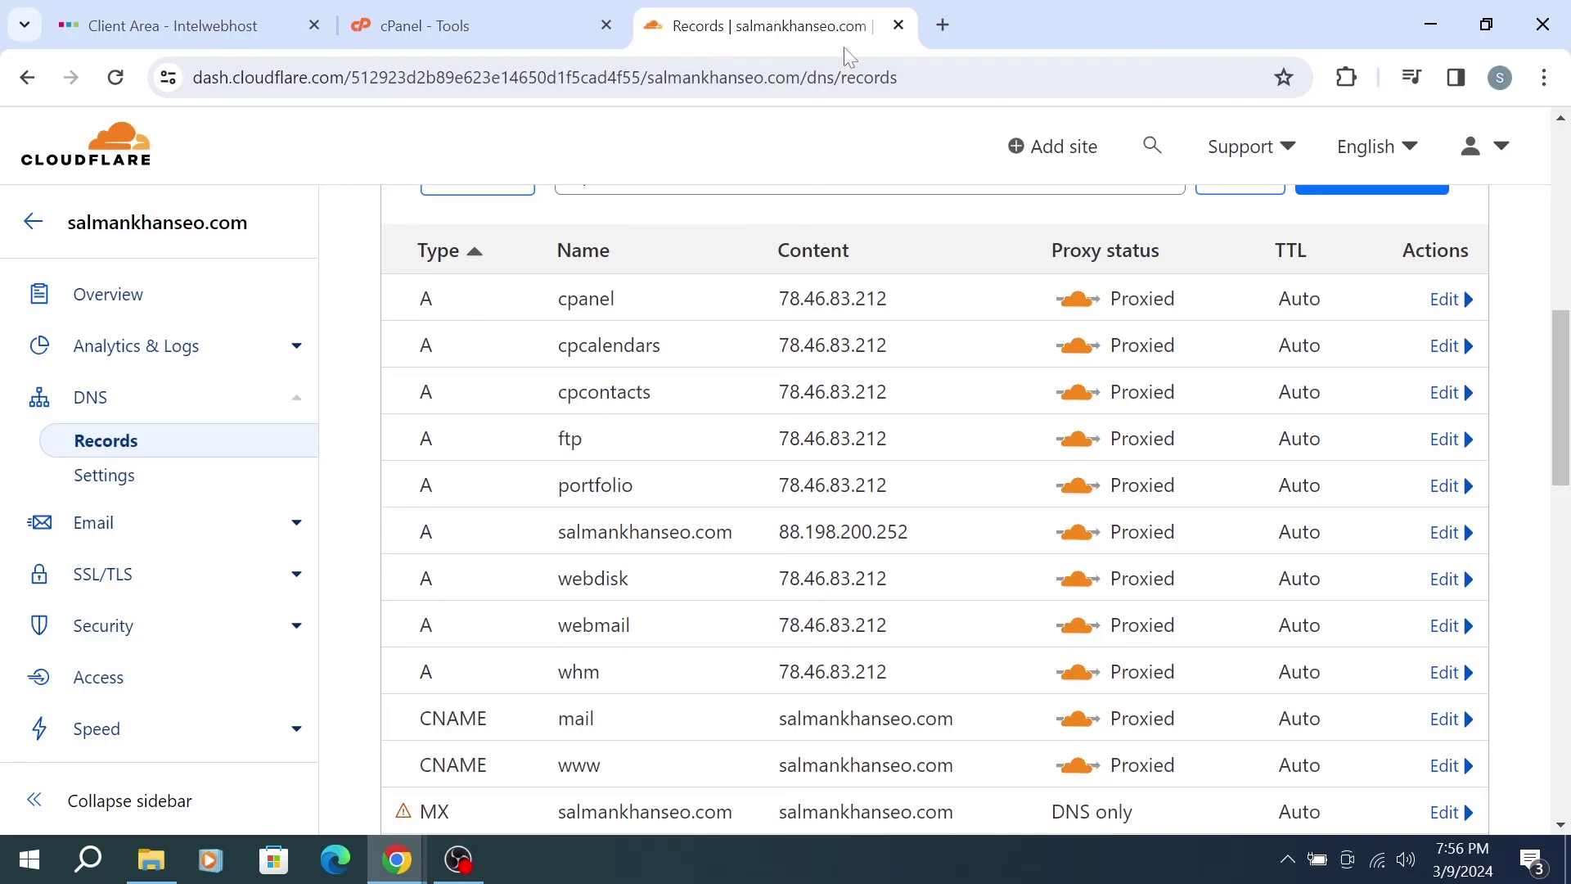
# Close the Cloudflare, cPanel and Intelwebhost client area tabs
pyautogui.click(898, 25)
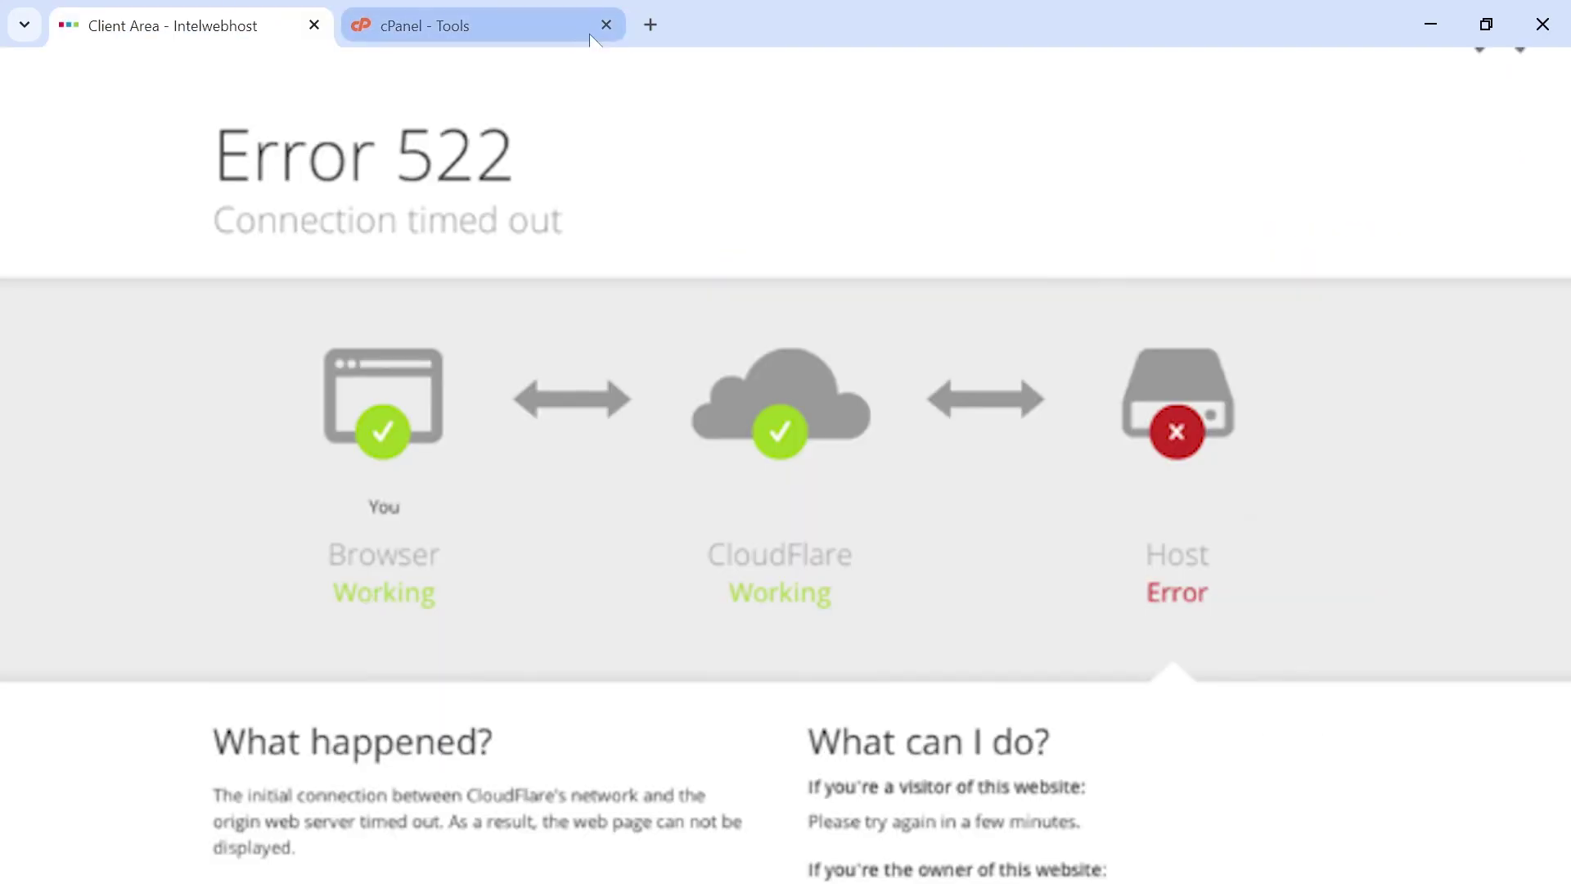
pyautogui.click(606, 25)
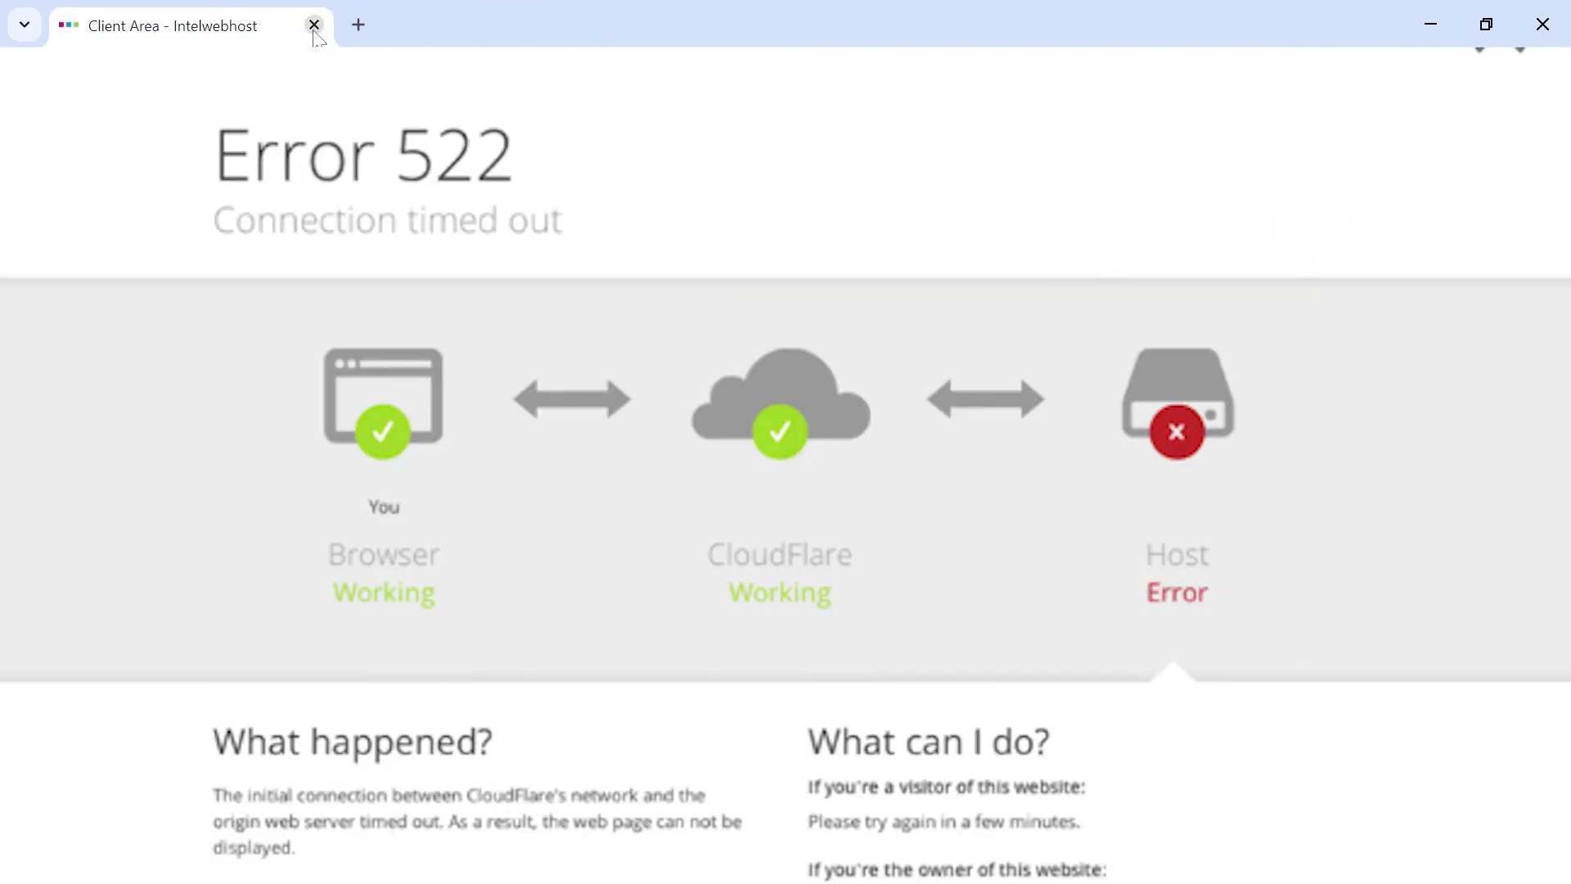
pyautogui.click(314, 26)
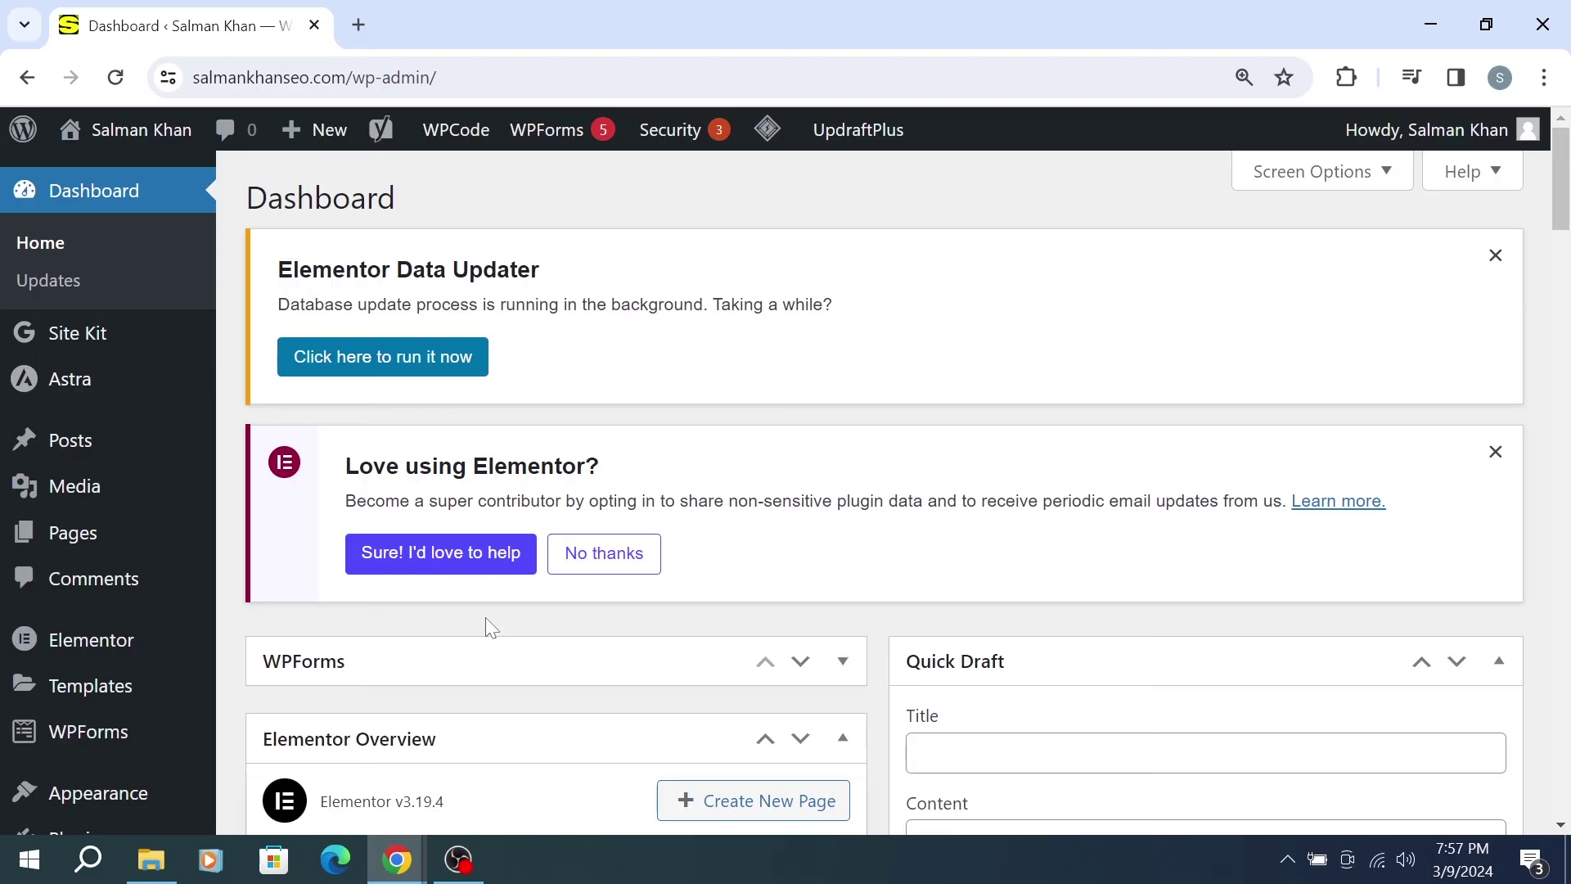
# Look over the site's WordPress dashboard and open the live website in a new tab
pyautogui.scroll(-9, 488, 627)
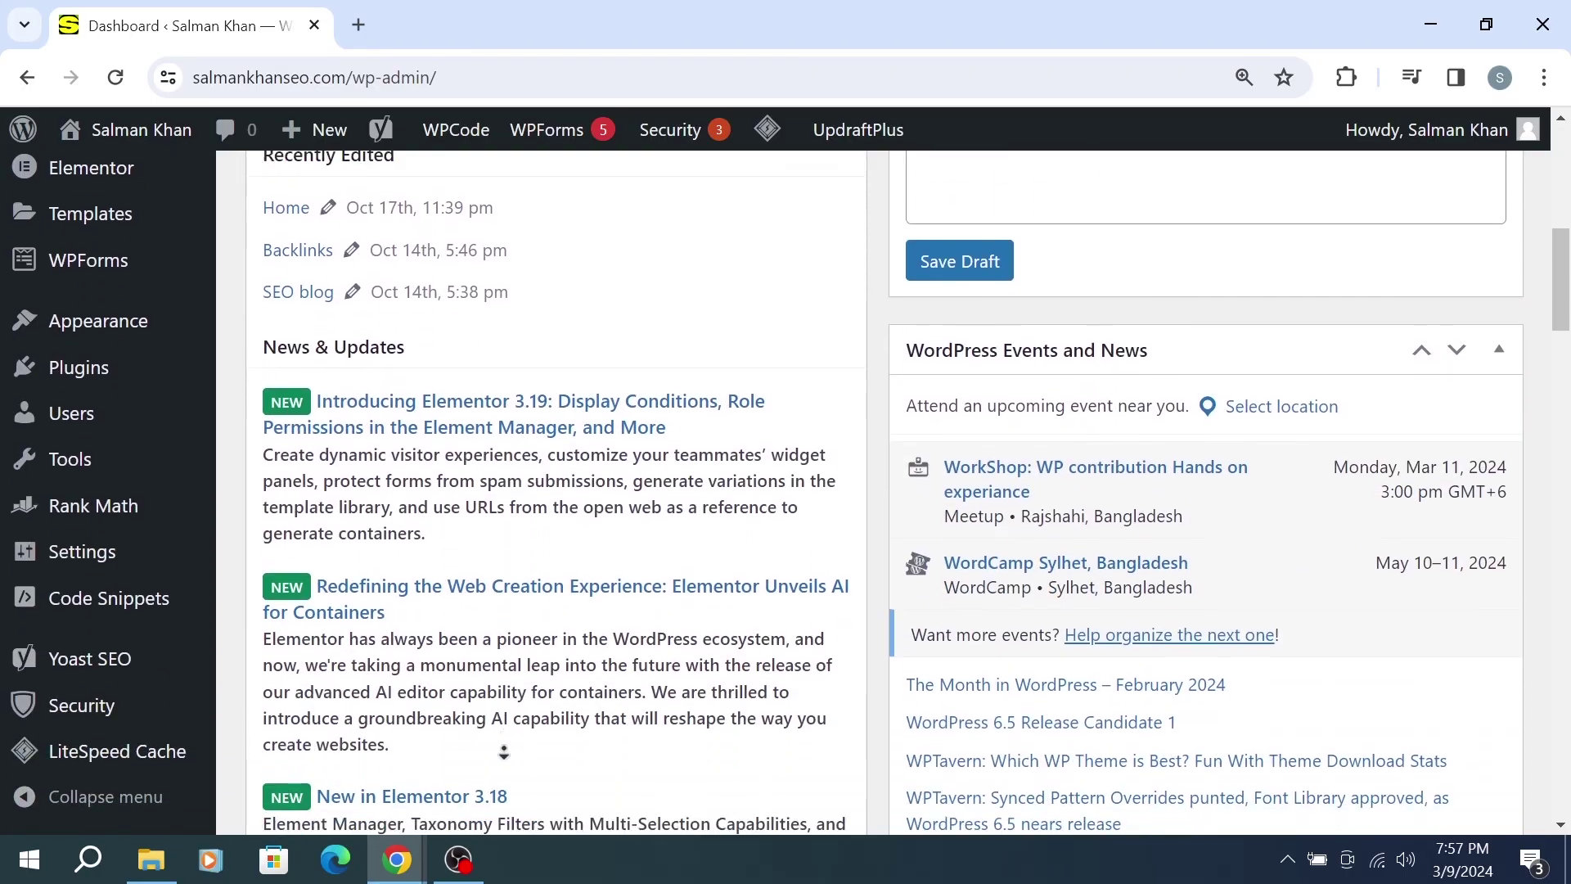
pyautogui.scroll(-1, 503, 752)
pyautogui.scroll(10, 488, 572)
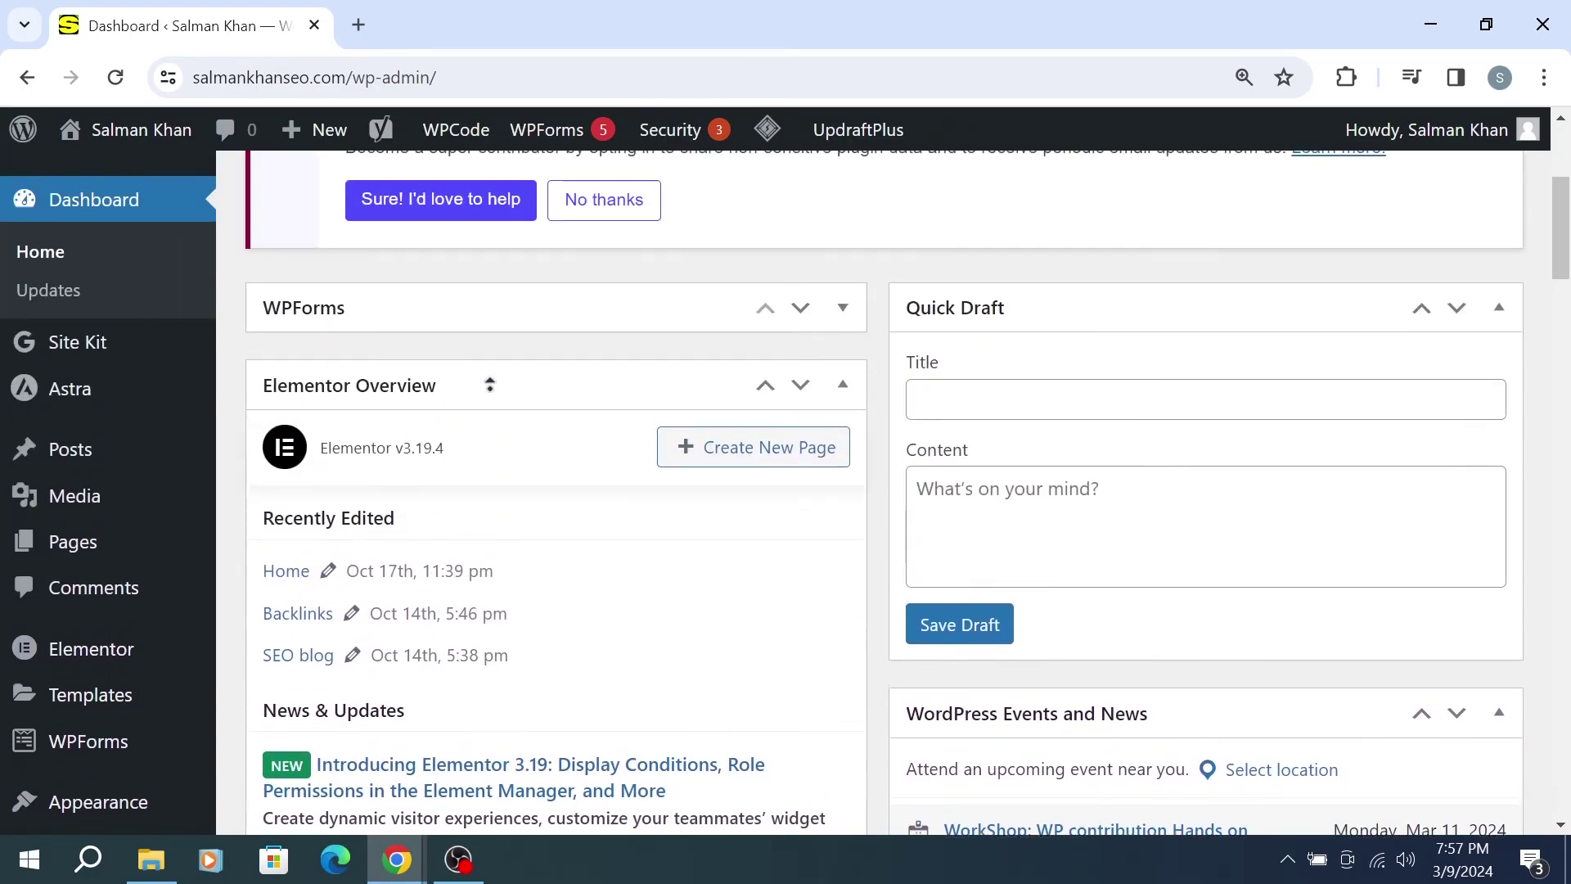
pyautogui.moveTo(140, 133)
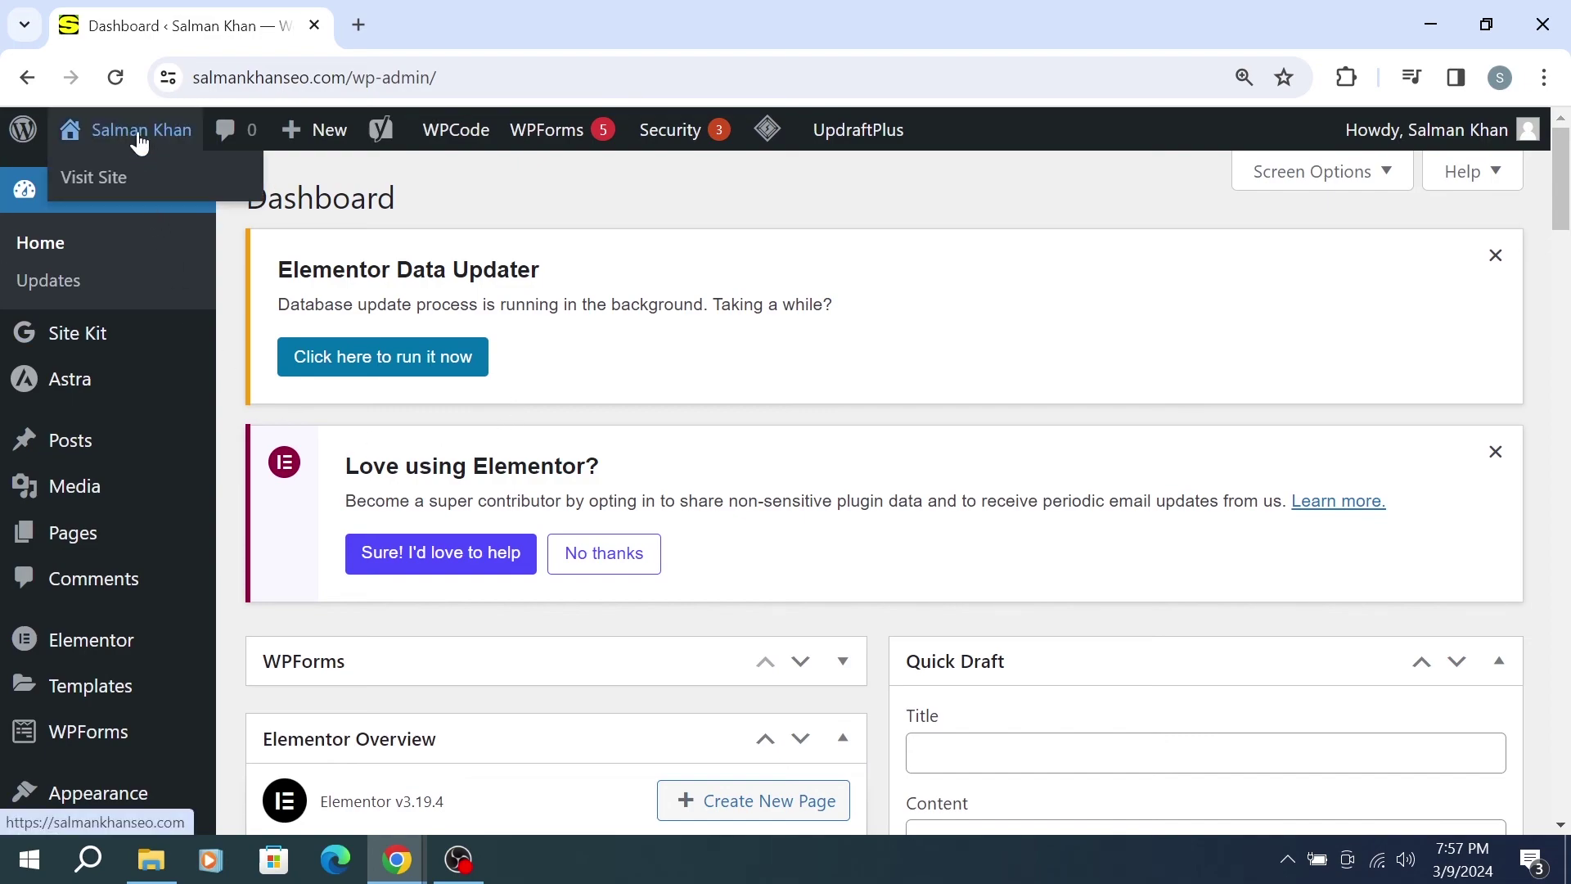
pyautogui.rightClick(112, 188)
pyautogui.click(164, 207)
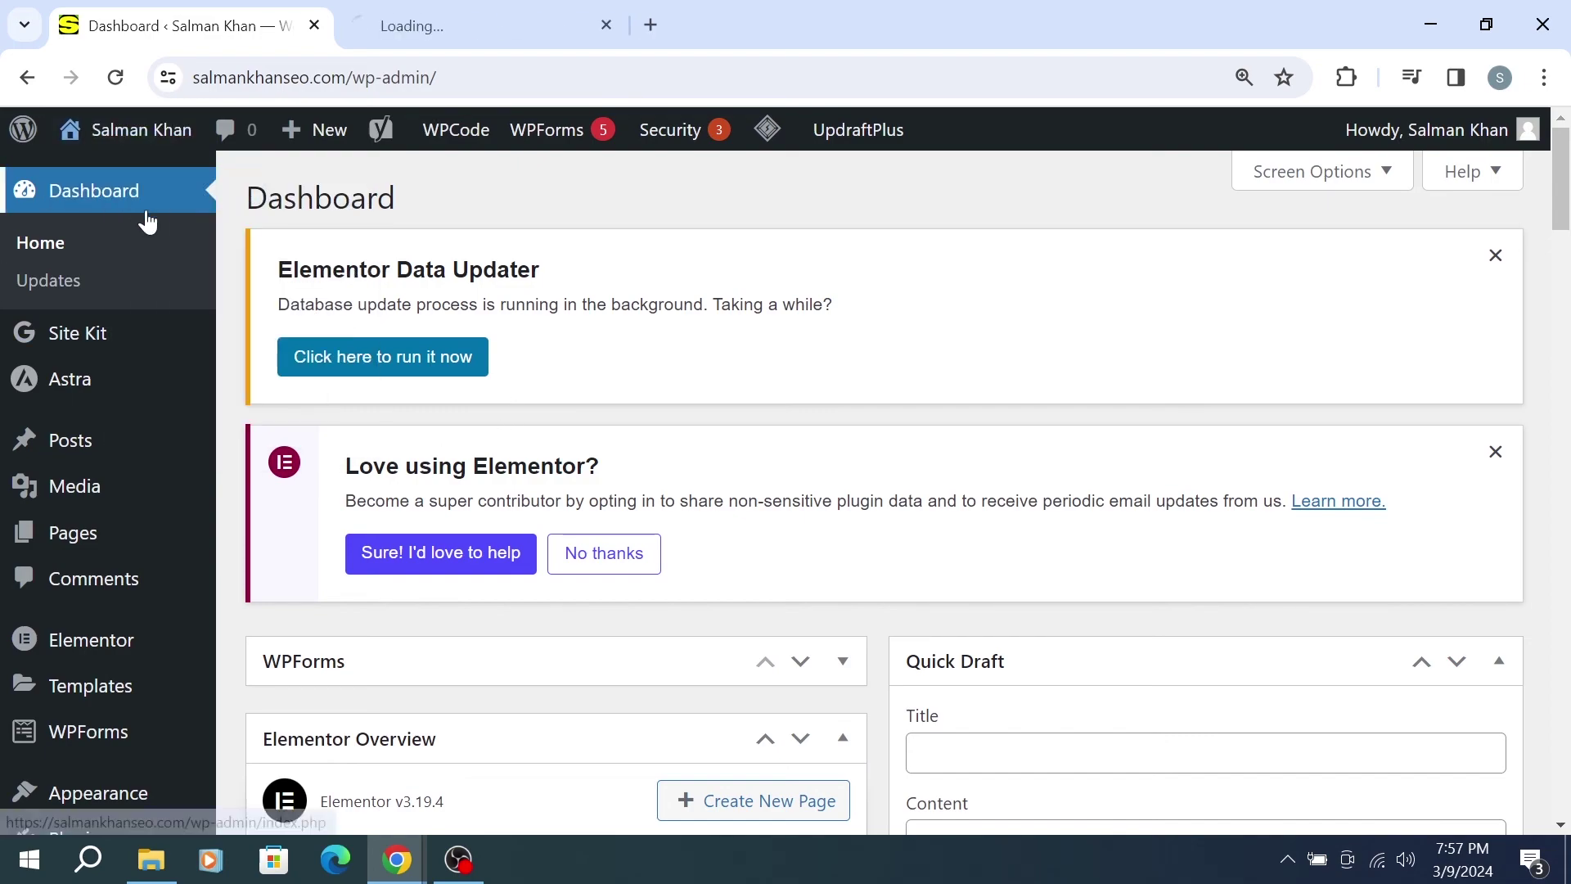
pyautogui.click(385, 26)
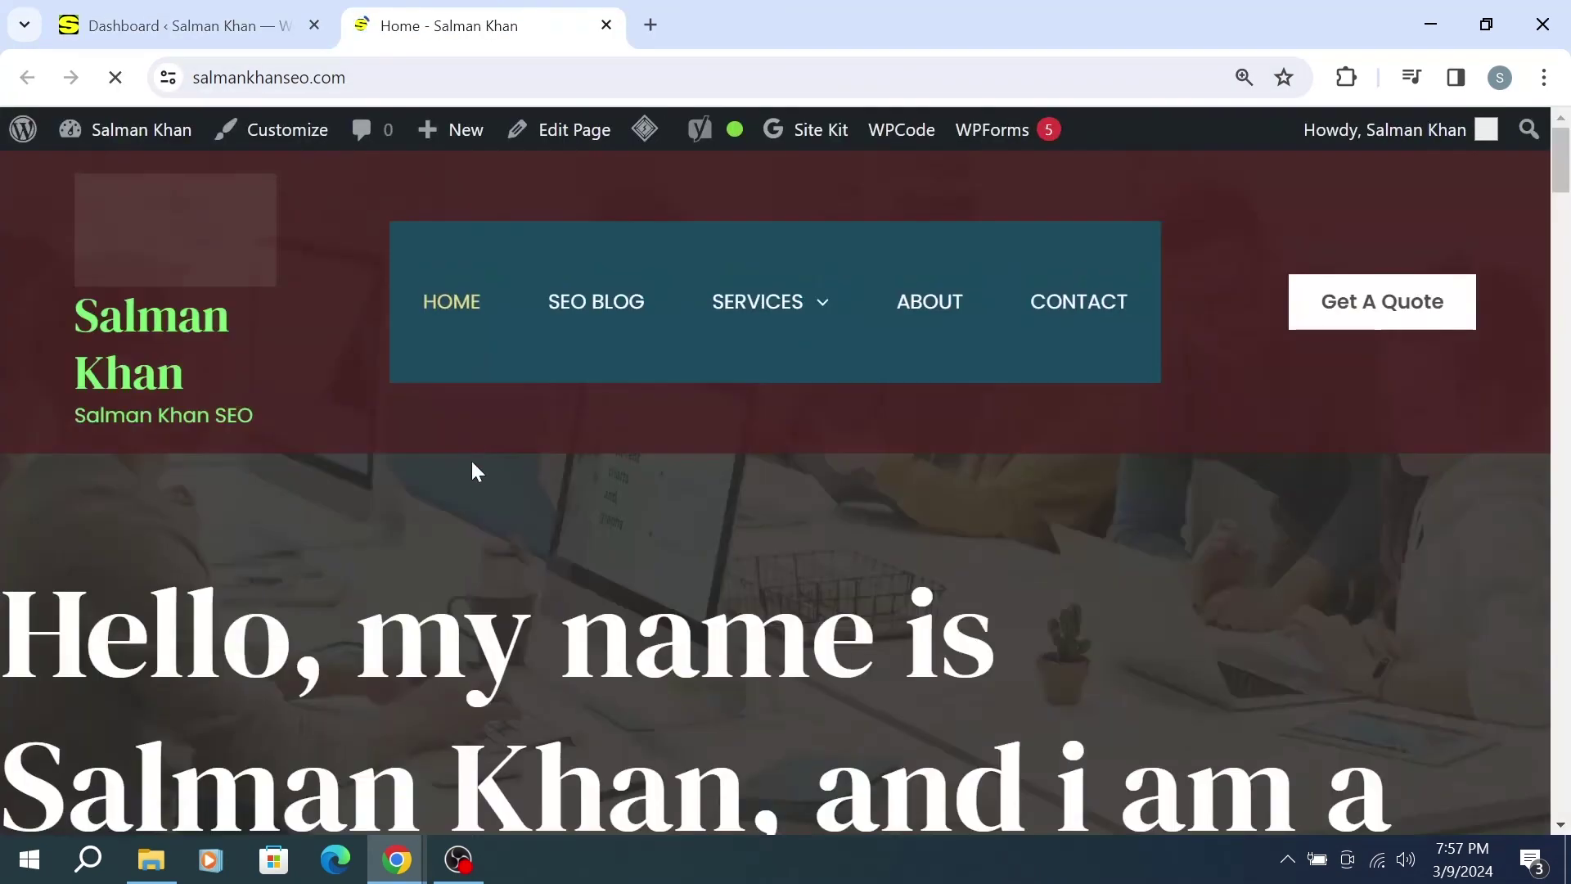
# Check that the live homepage loads, from the header to the Hire Me For section
pyautogui.scroll(-15, 475, 496)
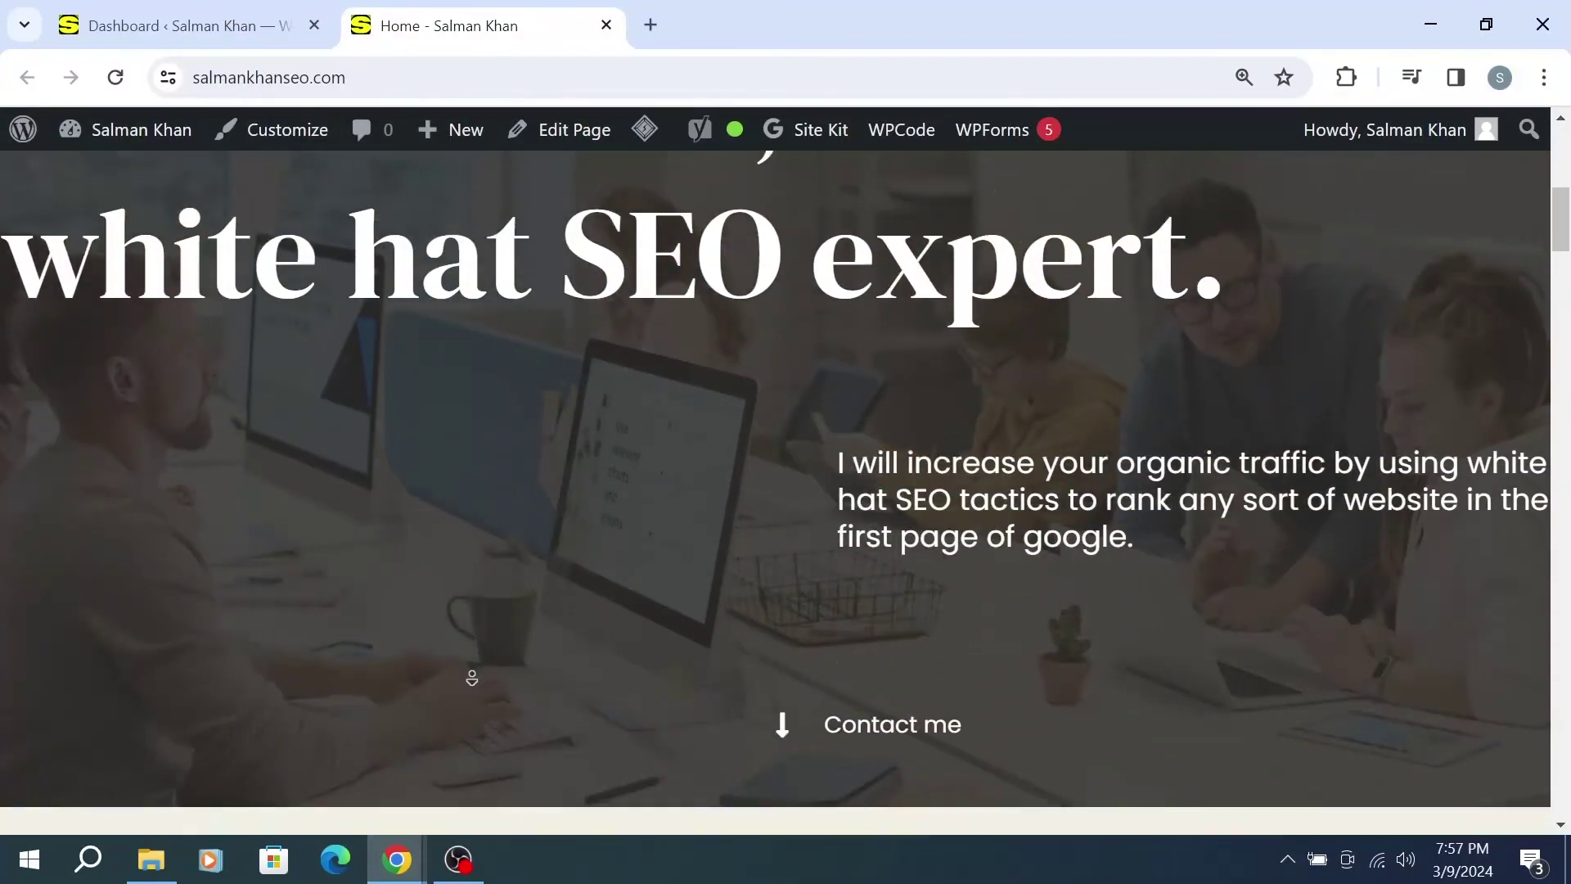
pyautogui.scroll(-2, 450, 512)
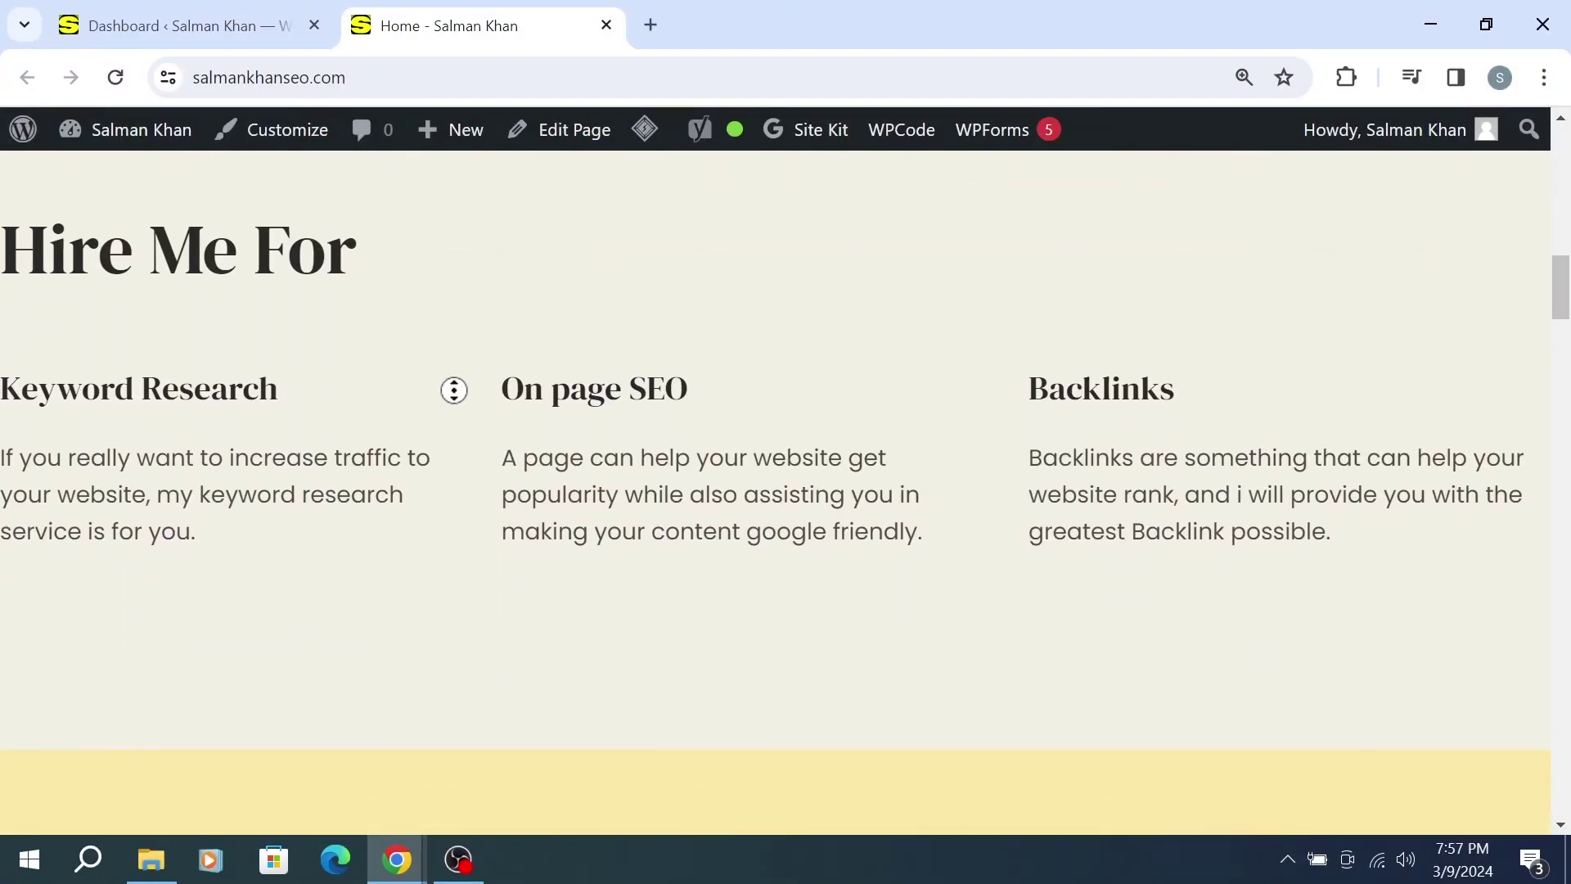
pyautogui.scroll(6, 449, 390)
pyautogui.scroll(8, 450, 198)
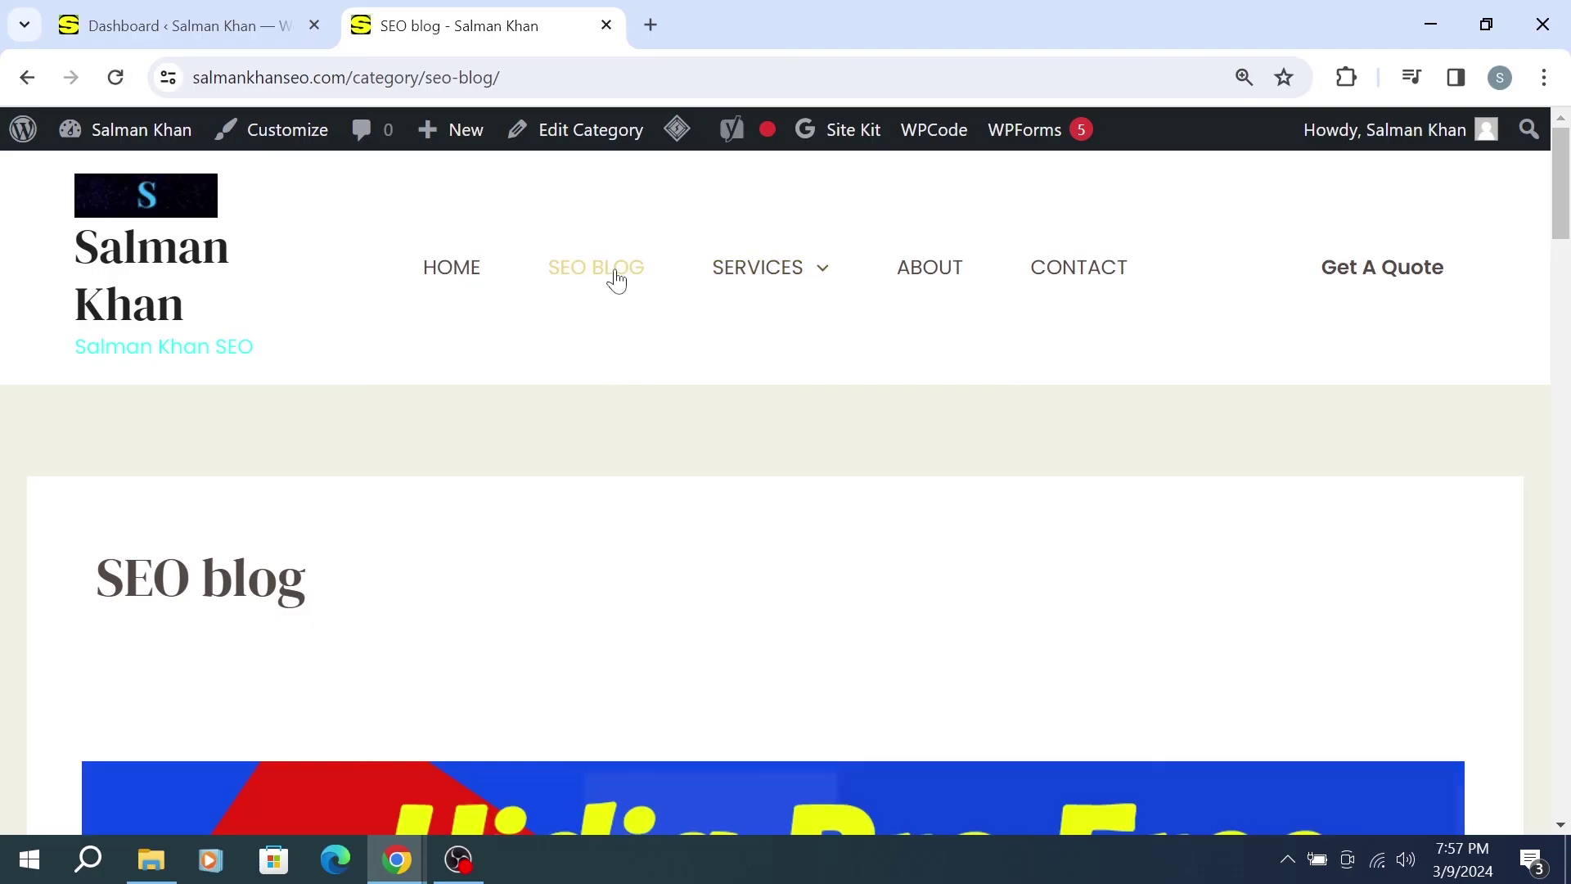
# Visit the SEO Blog page and open the post "How to Get Vidiq Pro for Free | YouTube SEO"
pyautogui.click(617, 281)
pyautogui.middleClick(530, 460)
pyautogui.scroll(-8, 526, 600)
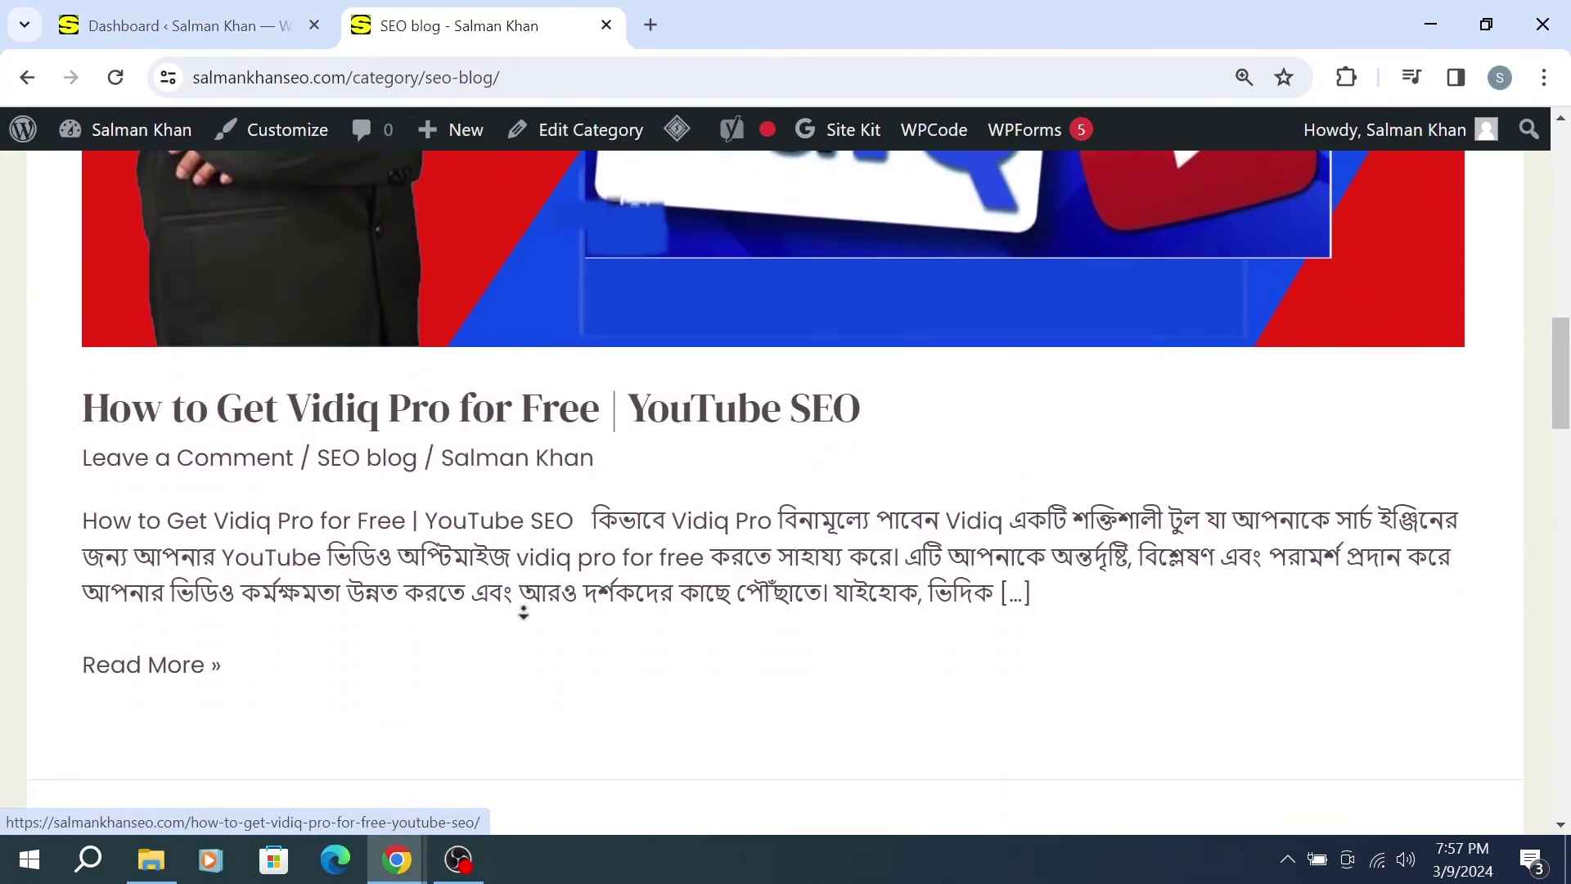
pyautogui.click(199, 455)
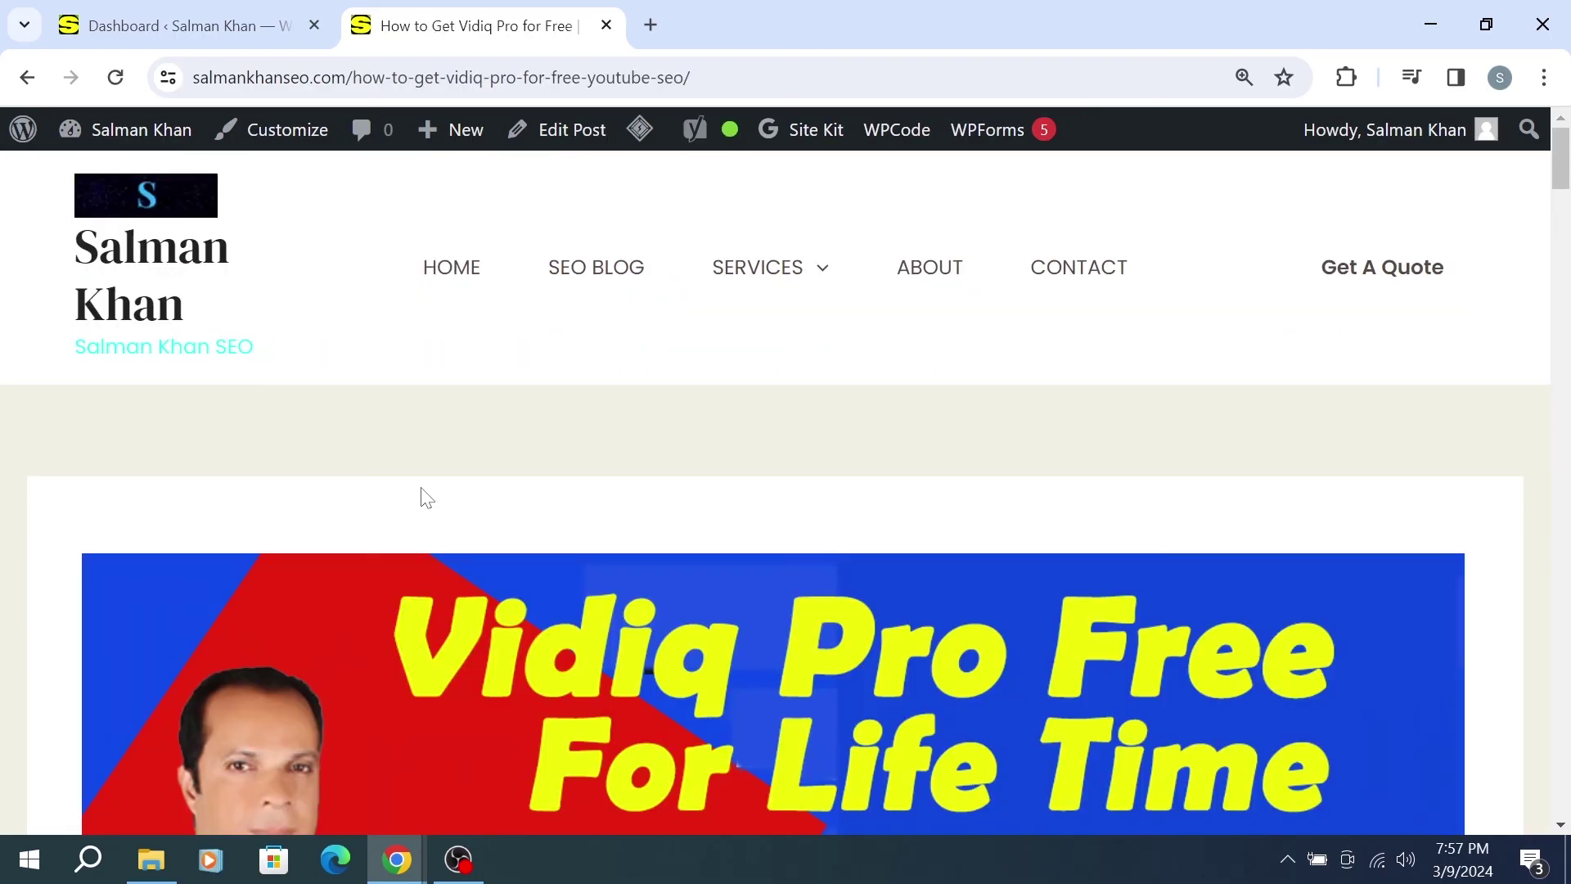
# Check that the Vidiq Pro post's text and embedded video load, and return to the WordPress dashboard
pyautogui.scroll(-15, 423, 484)
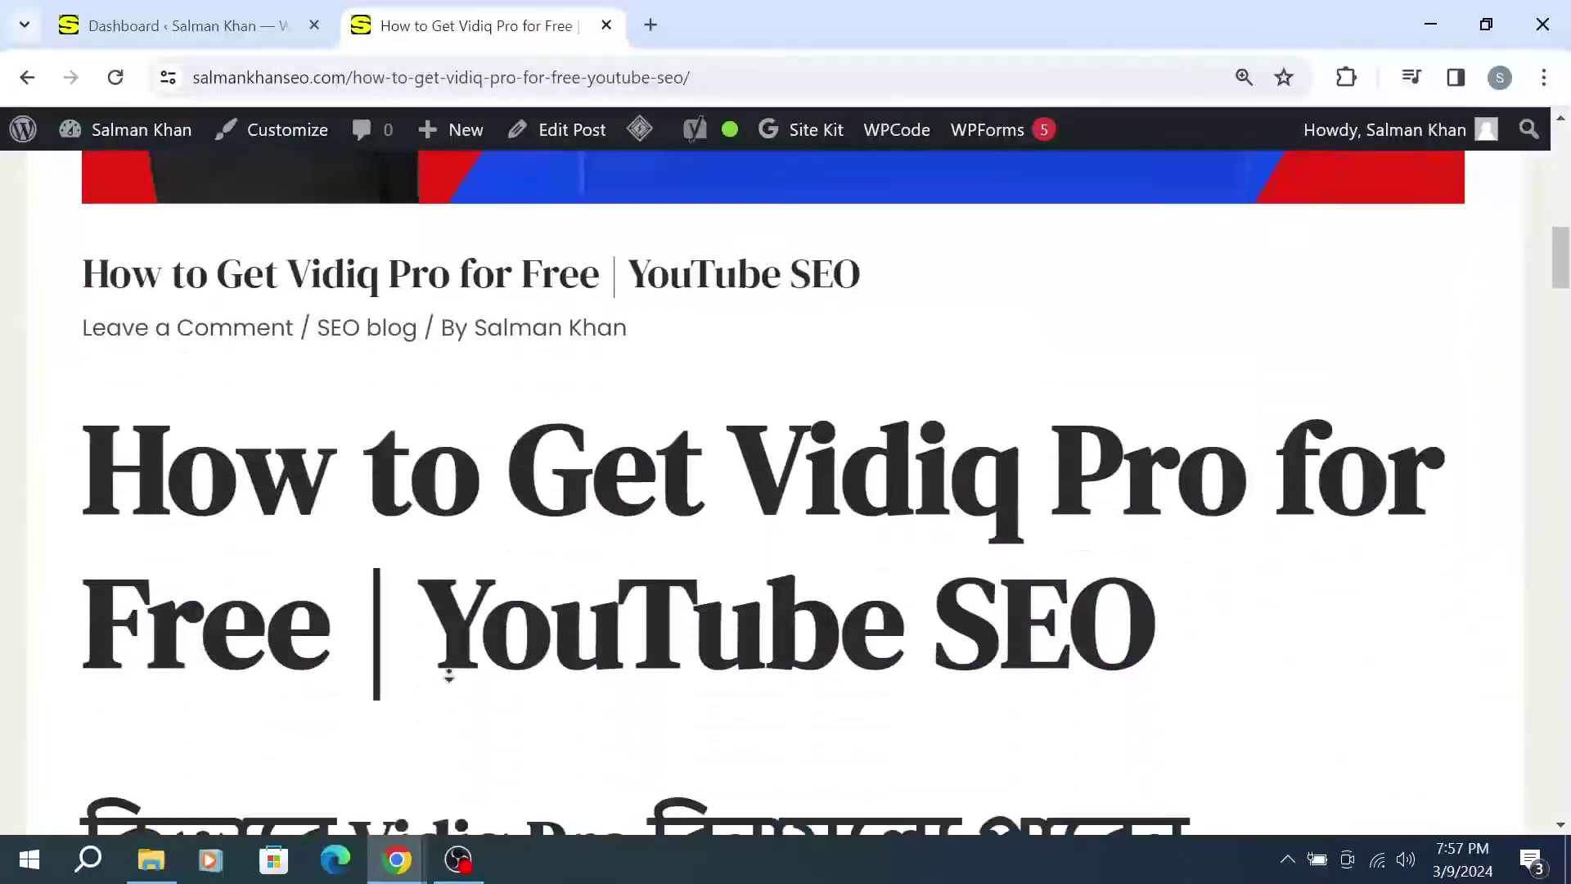
pyautogui.scroll(-15, 455, 646)
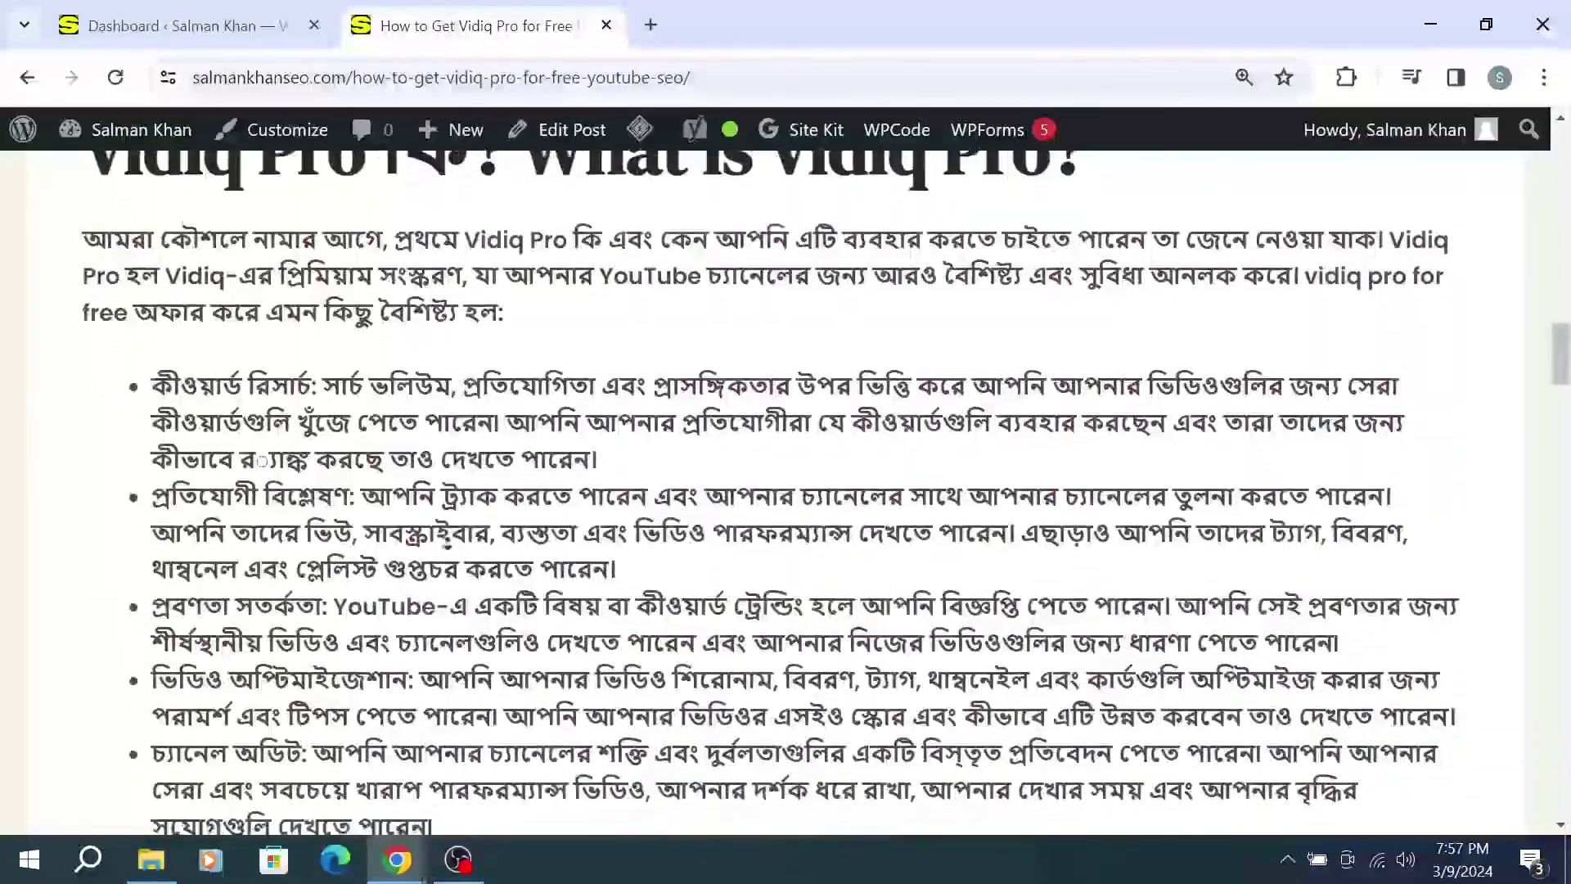
pyautogui.scroll(-15, 467, 731)
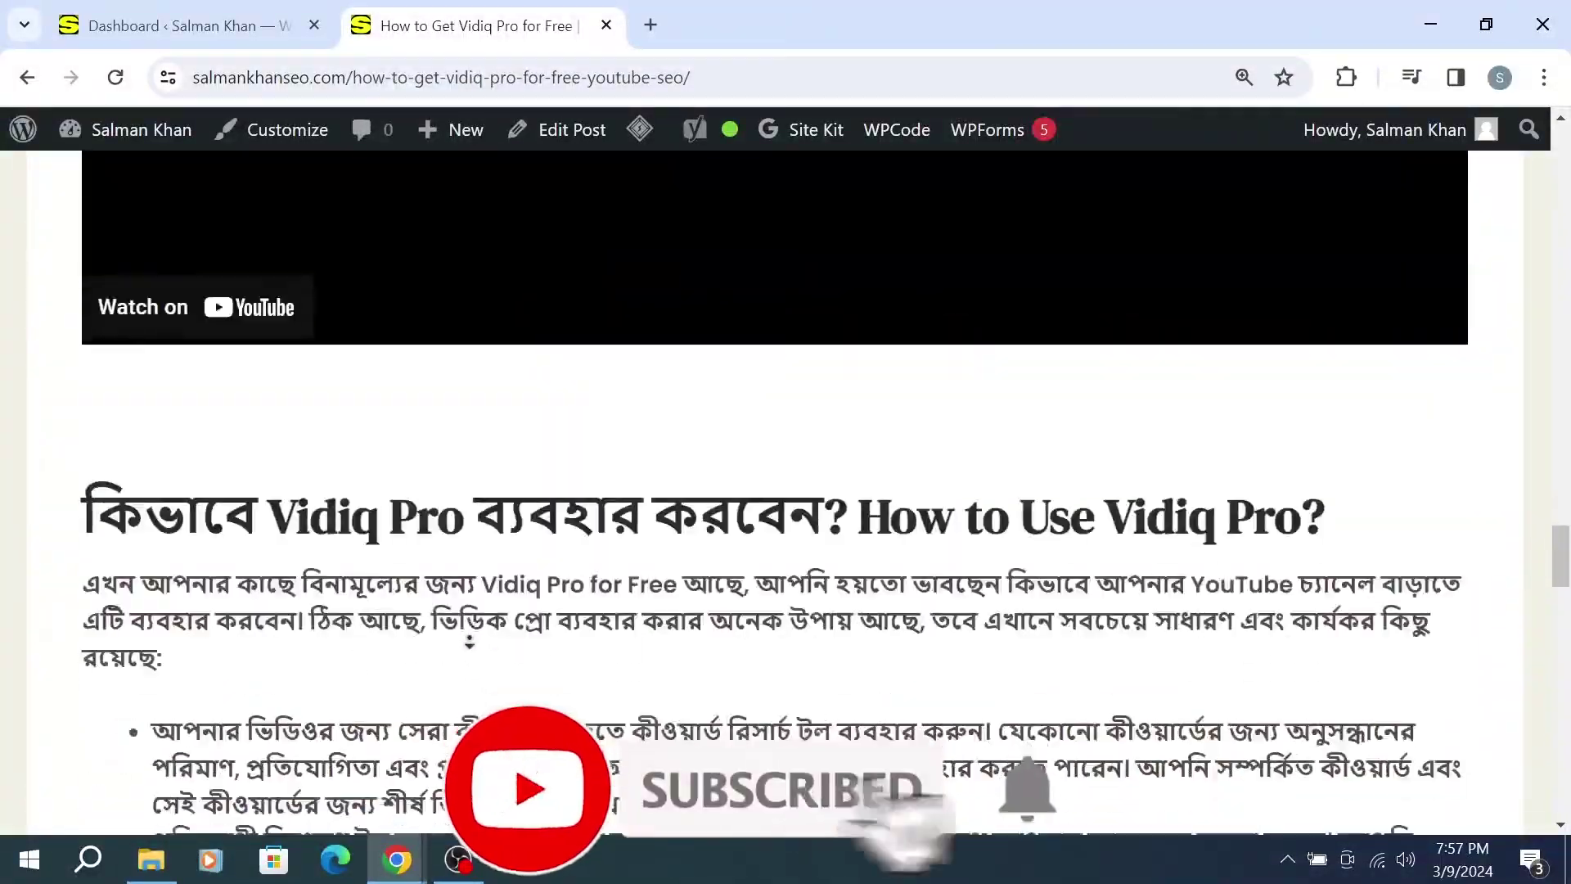
pyautogui.scroll(10, 467, 486)
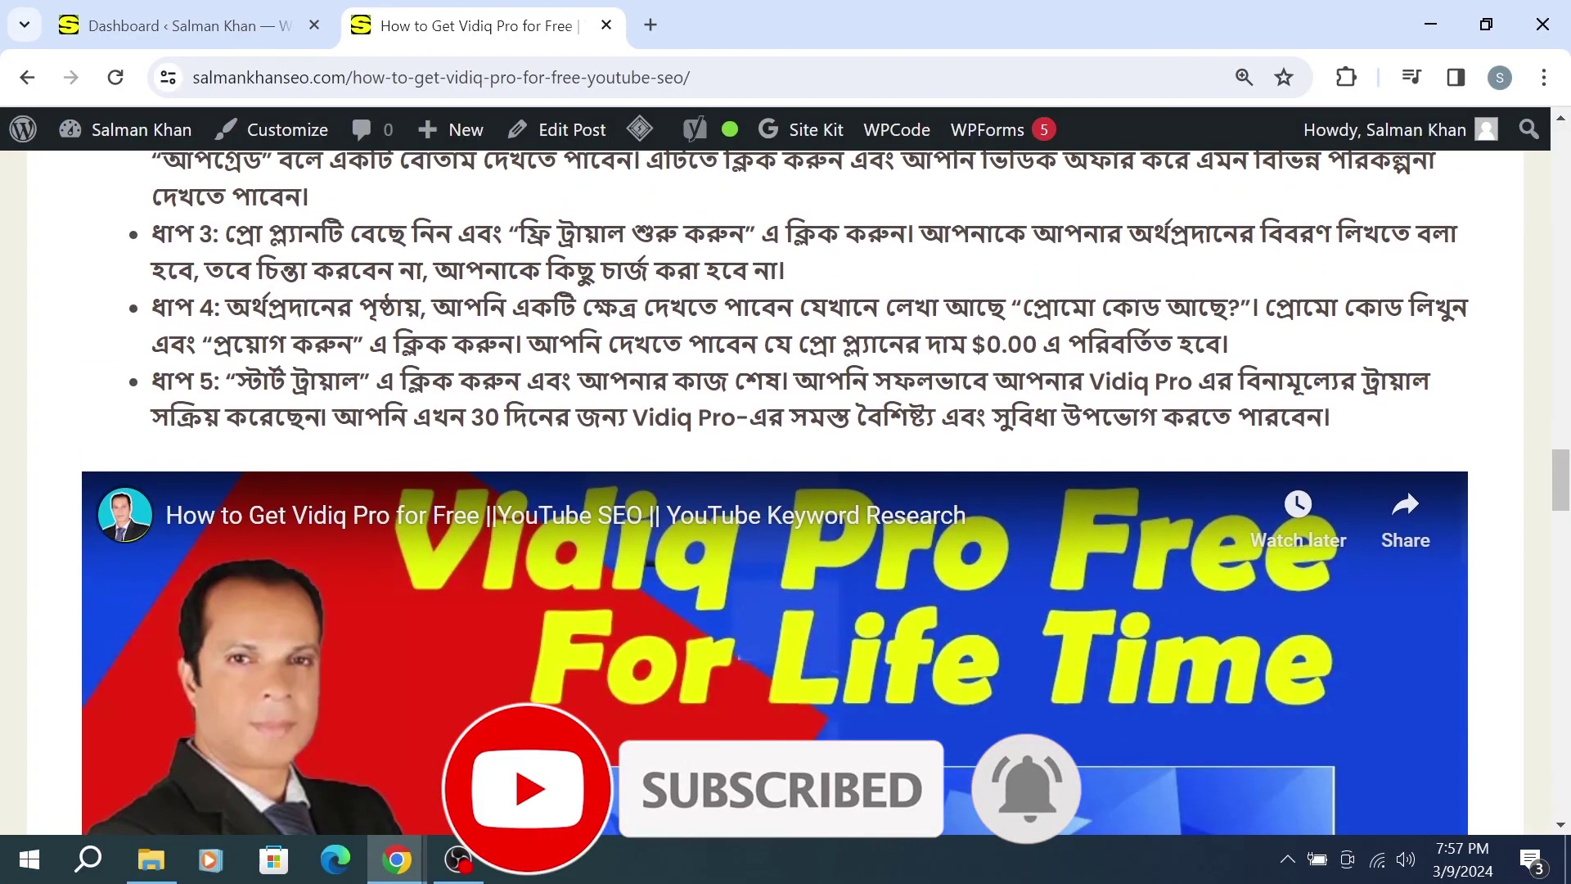
pyautogui.hotkey('ctrl', 'shift', 'Tab')
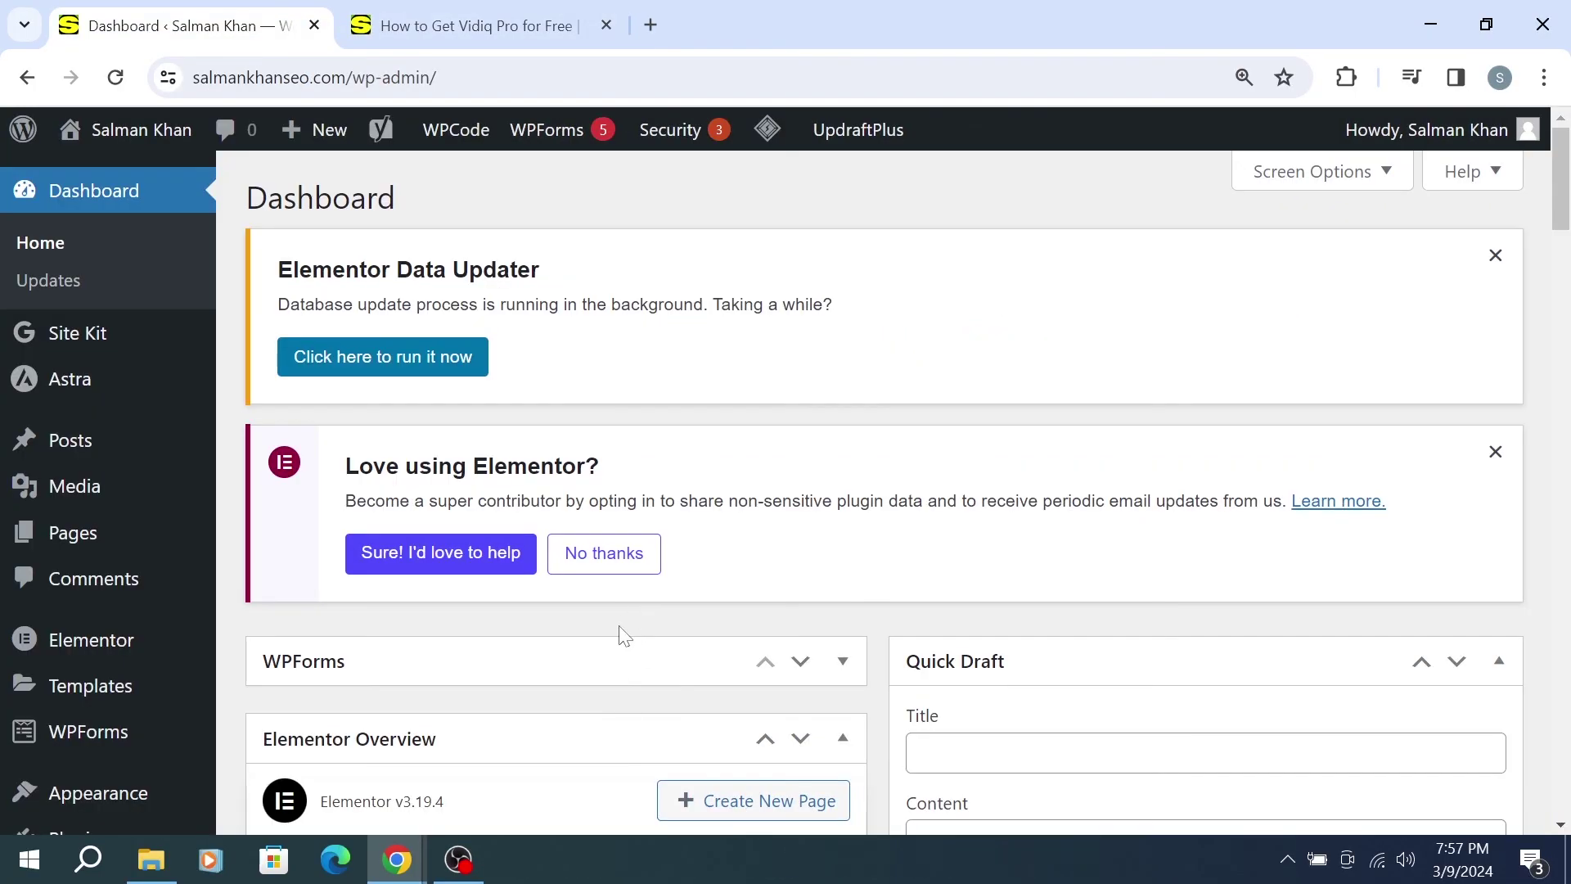